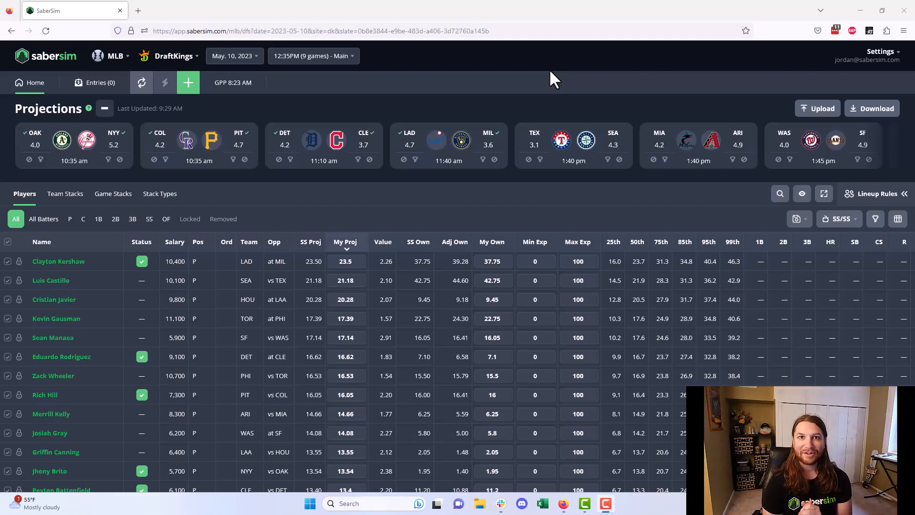
Step: Download the DraftKings entries template and upload DKEntries(38).csv as the entries file
click(100, 85)
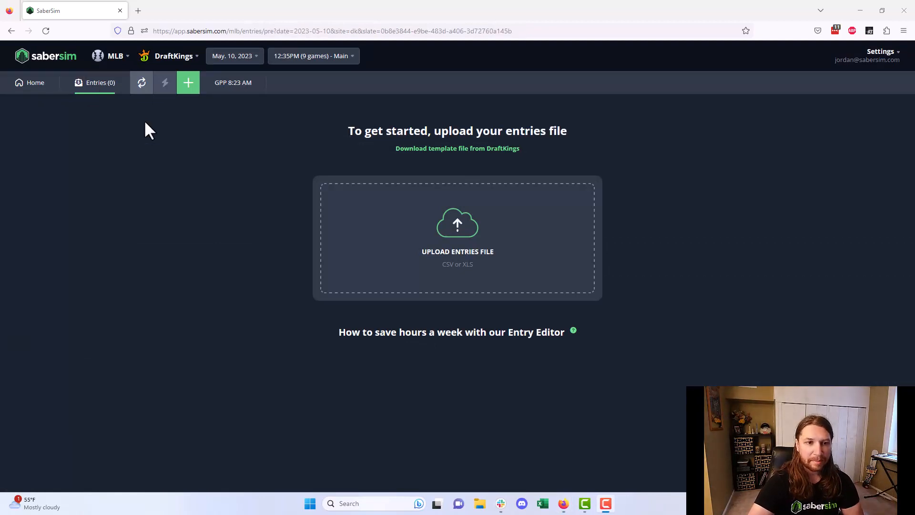
click(451, 150)
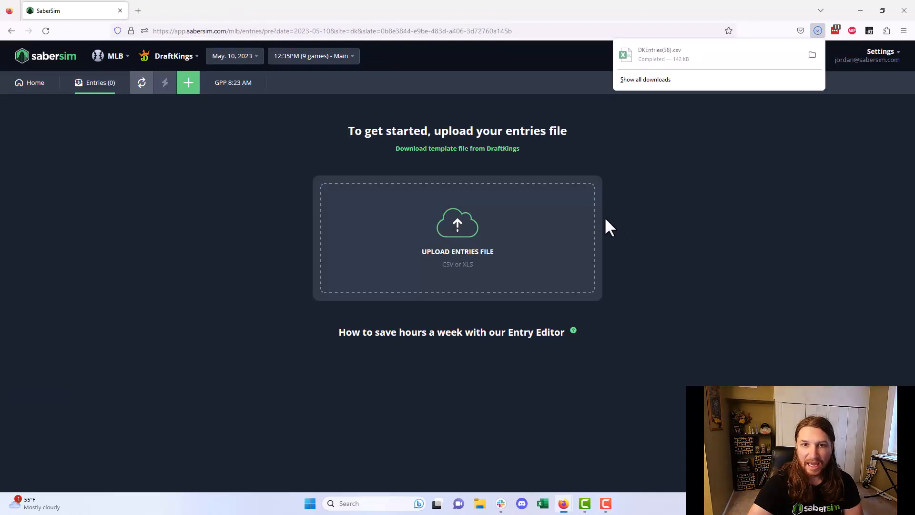
click(465, 210)
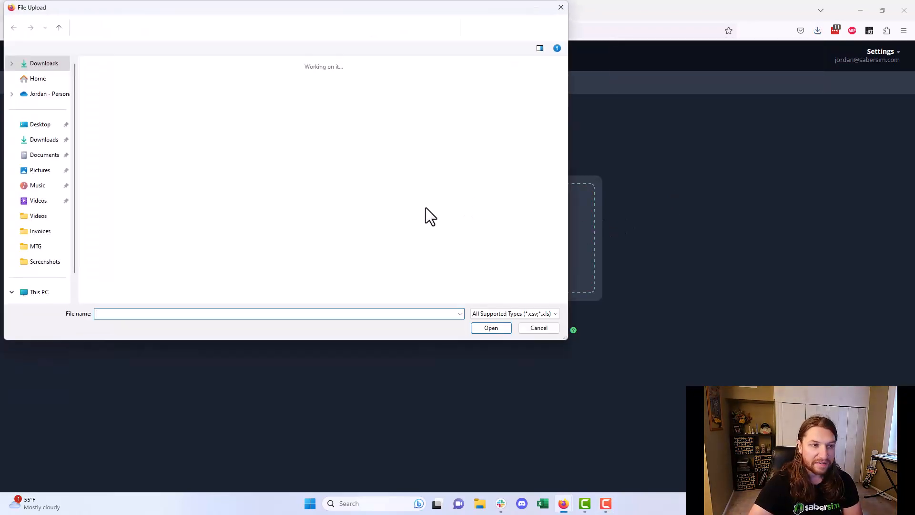
double_click(115, 102)
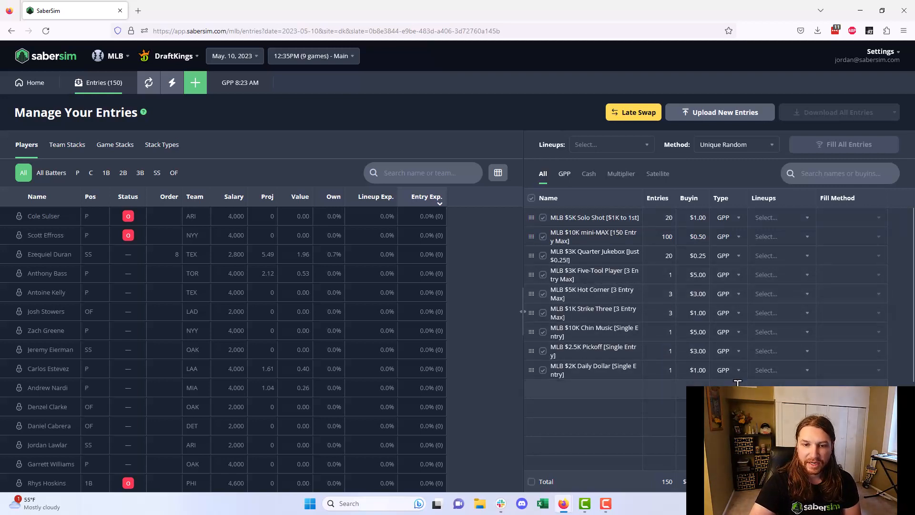
Step: Review the team stacks on the projections home page, sorted by projected runs
click(31, 84)
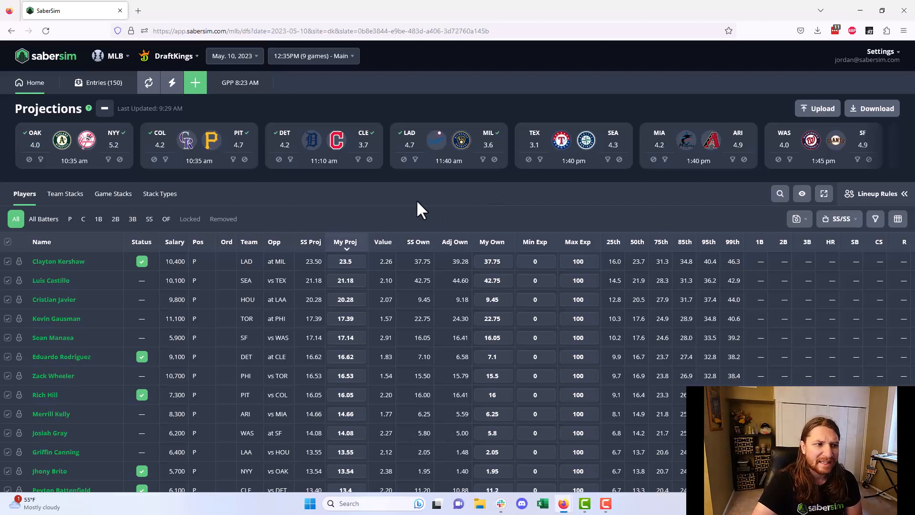
click(74, 205)
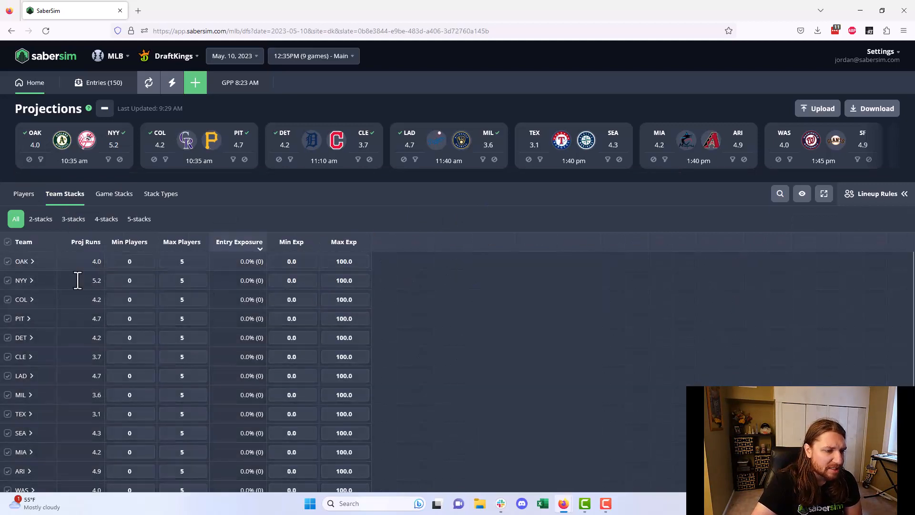
click(80, 244)
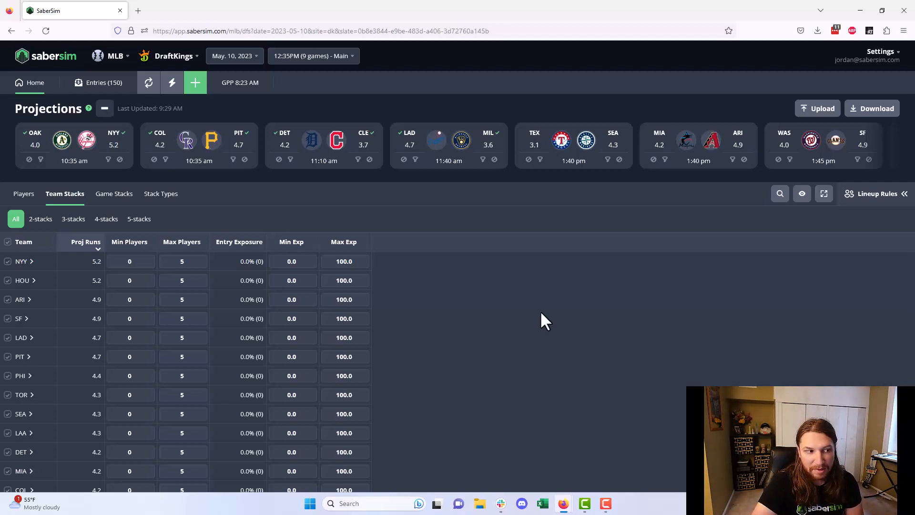
Step: Examine the pitchers in the player projections, sorting them by My Own and by My Proj
click(24, 195)
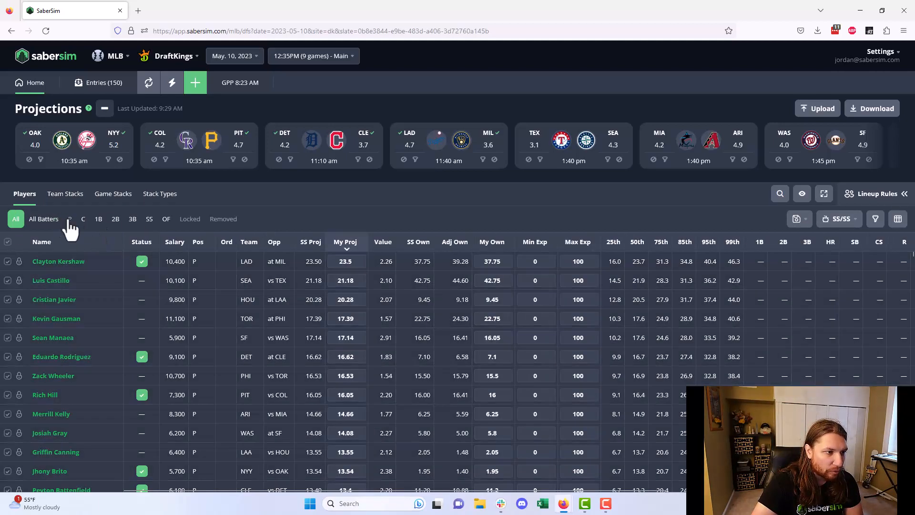
click(70, 221)
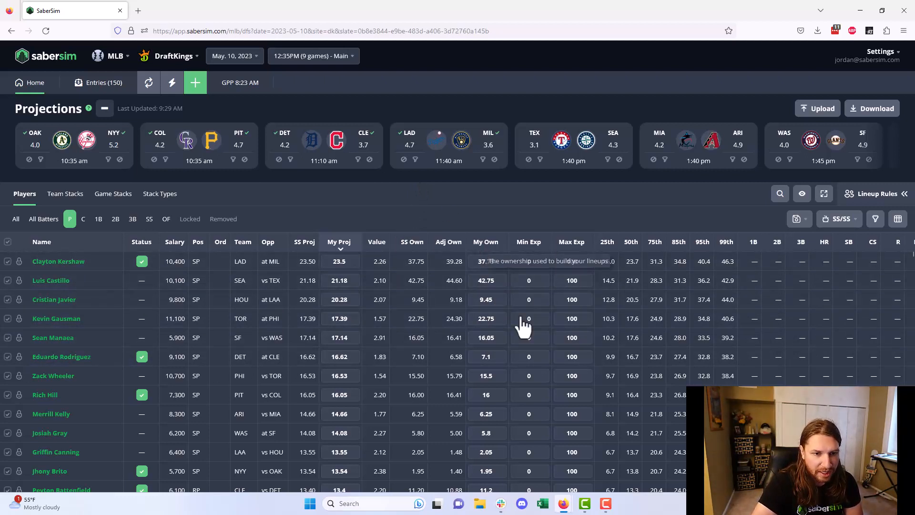
click(485, 242)
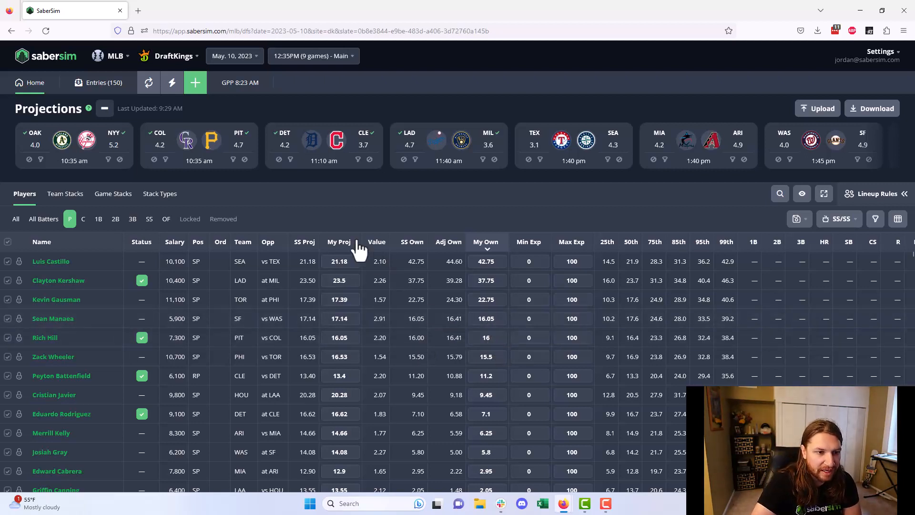
click(340, 241)
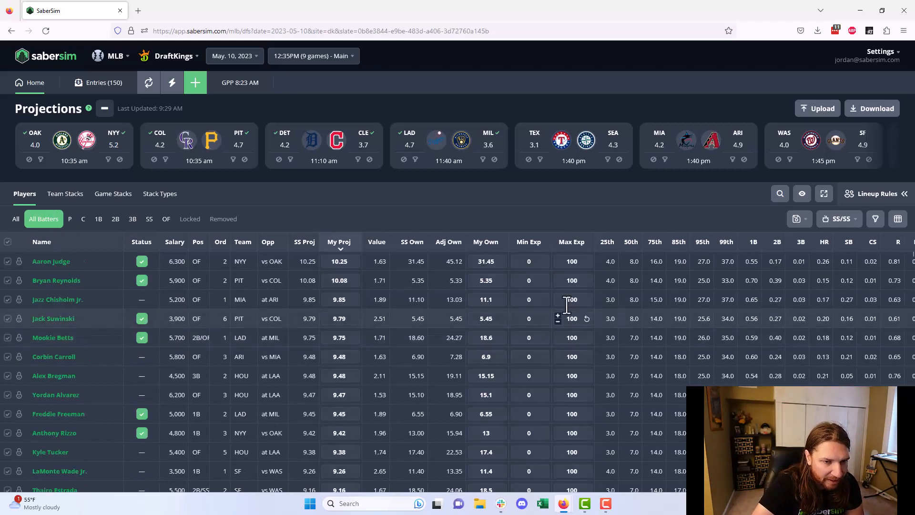
Step: Examine the batters sorted by My Own, glance at the team stacks, and show all players again
click(493, 244)
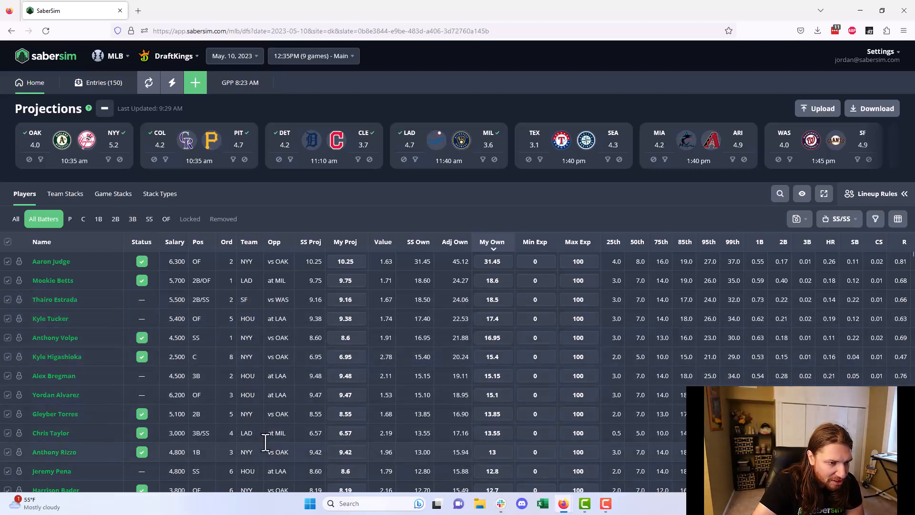
click(66, 195)
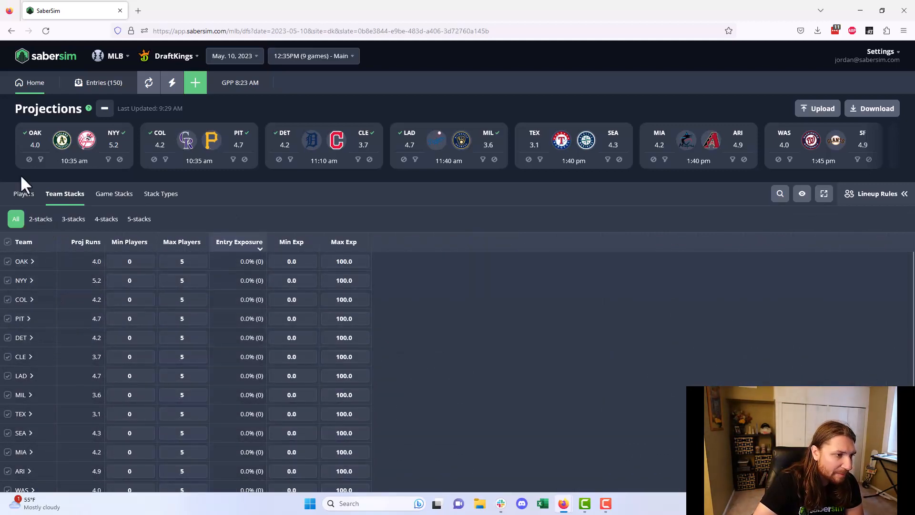
click(24, 193)
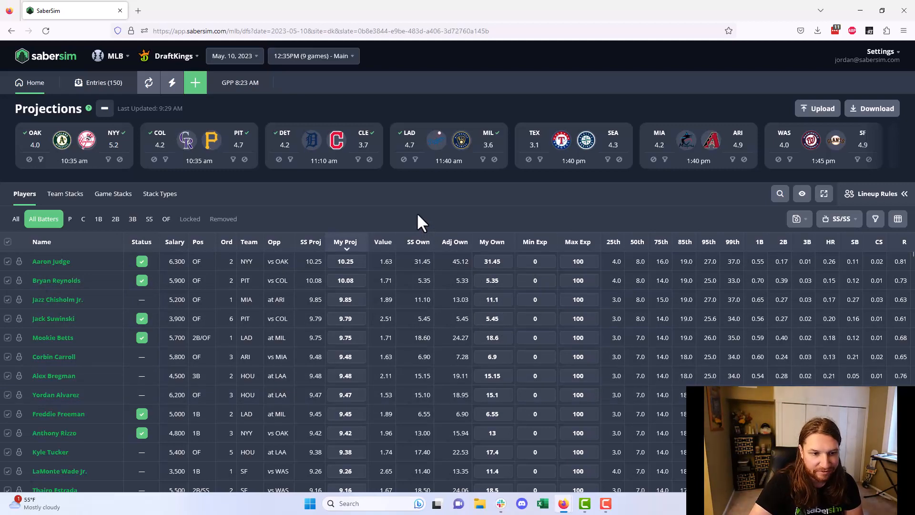
click(16, 220)
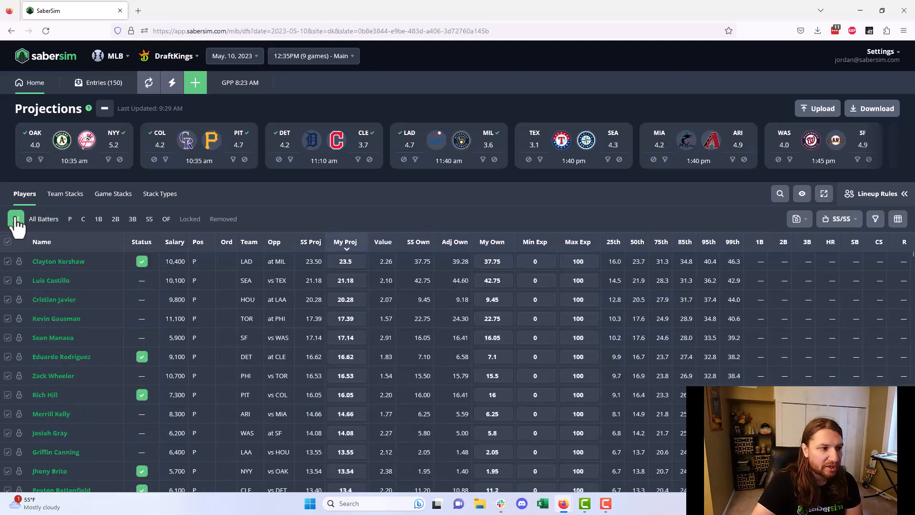
Step: Check the lineup rules and exclude every stack type in the stack types list
click(173, 194)
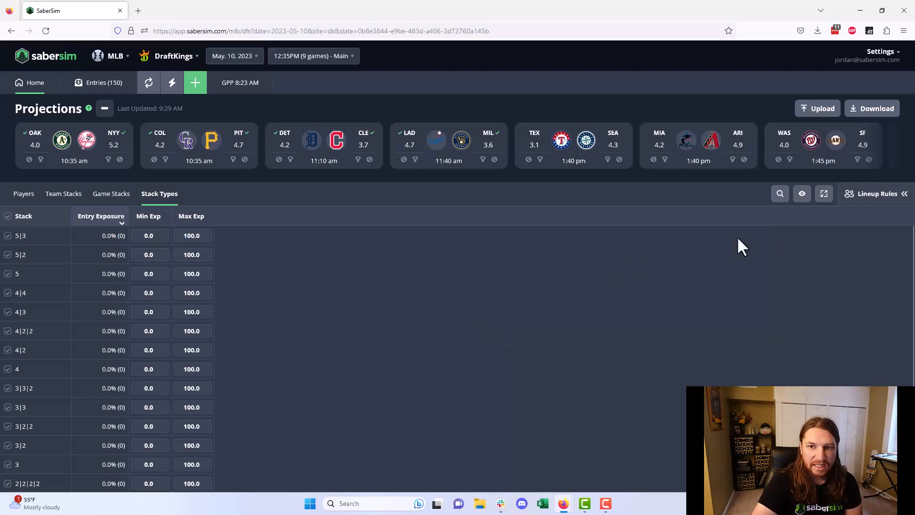
click(869, 199)
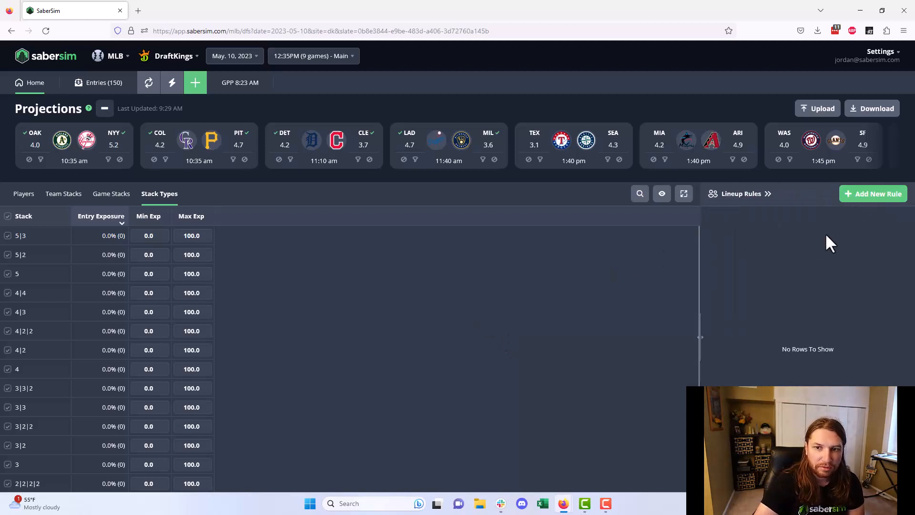
click(743, 200)
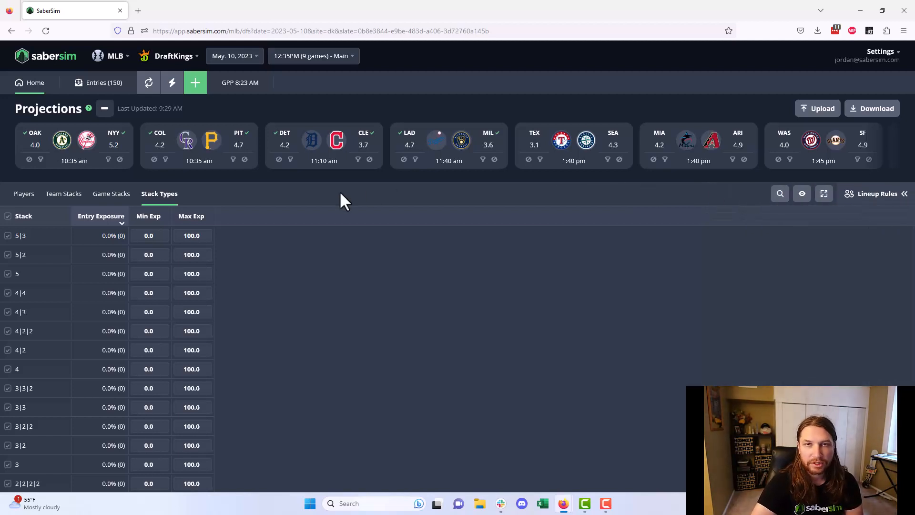
click(8, 216)
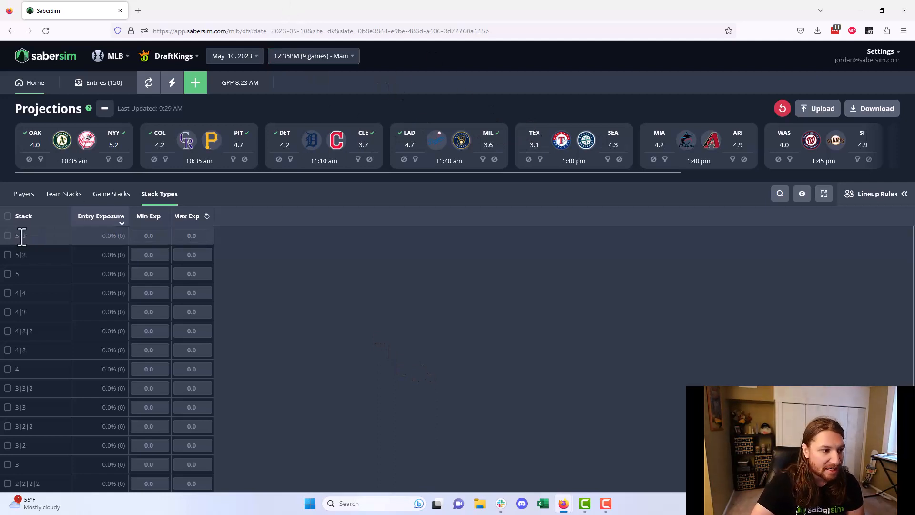
click(8, 216)
click(8, 216)
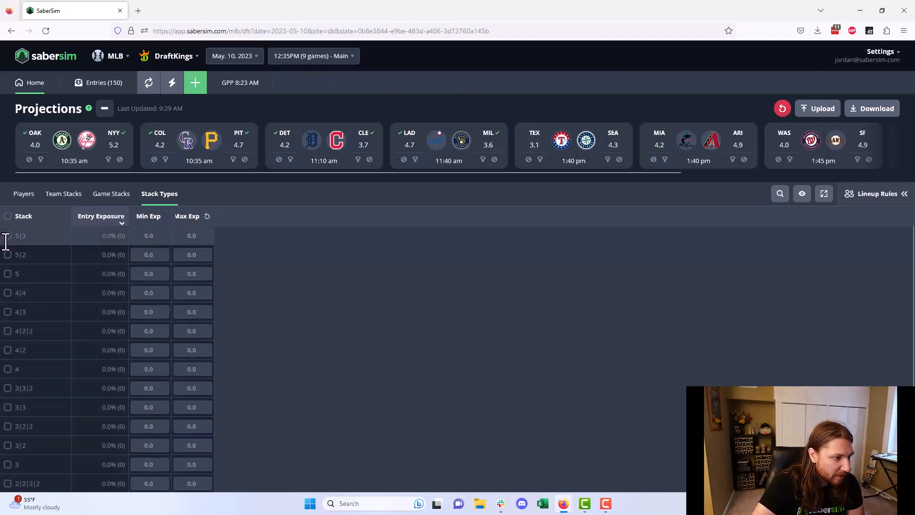
Step: Include the 5|3, 5|2, 5, 4|4, 4|3, 4|2|2 and 4|2 stack types
click(8, 235)
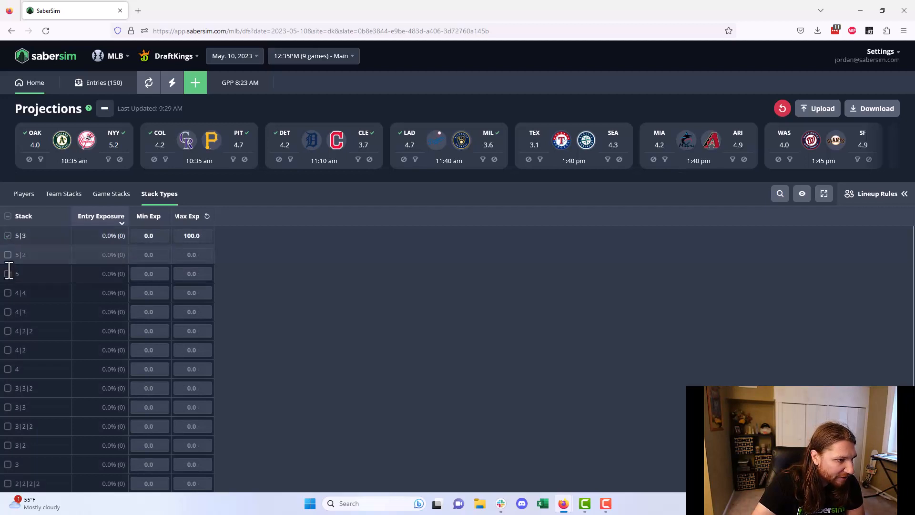
click(7, 255)
click(7, 274)
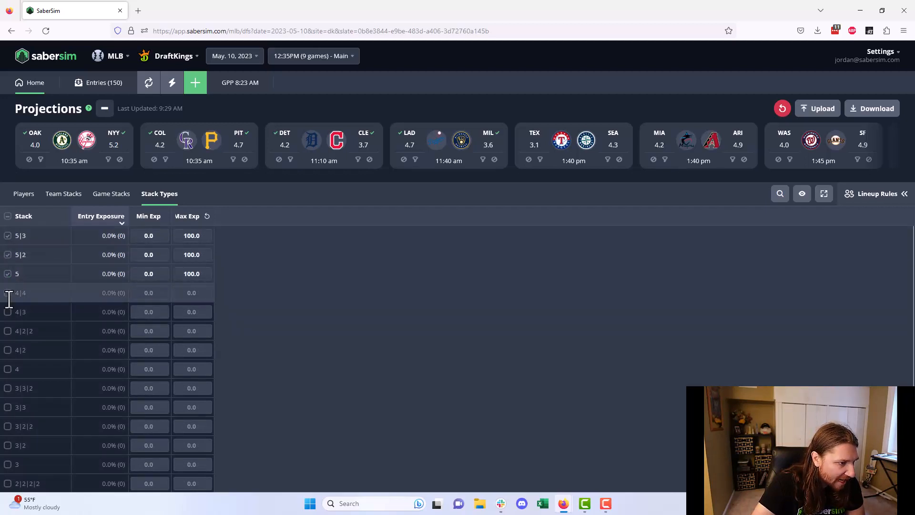
click(8, 293)
click(7, 311)
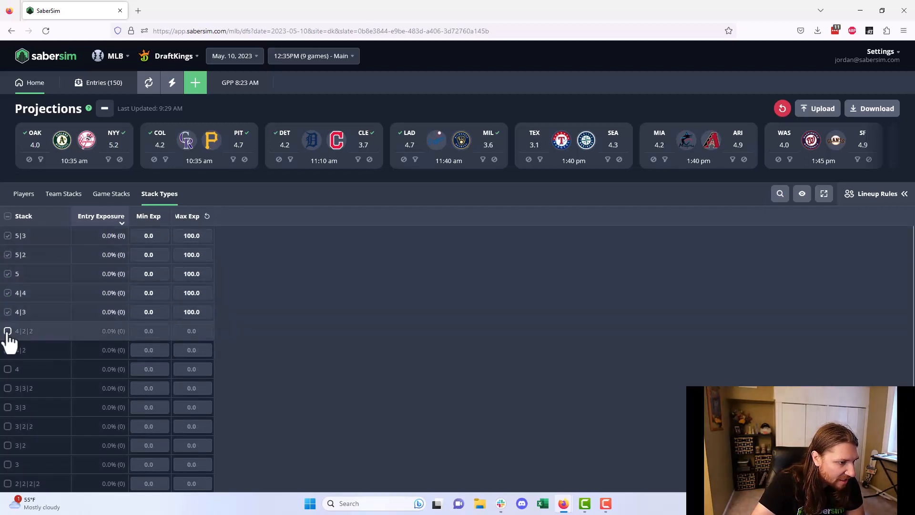
click(8, 331)
click(7, 350)
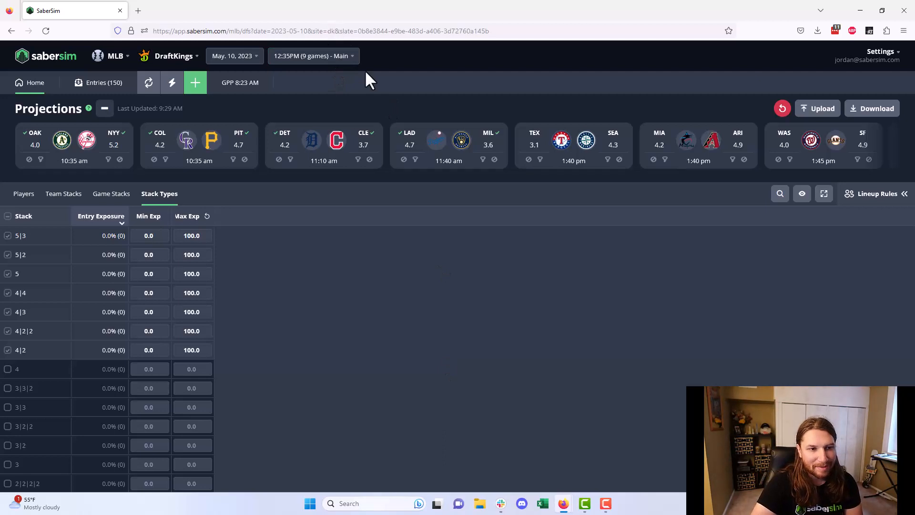
Step: Temporarily exclude the 5, 4|2|2 and 4|2 stack types and restore them
click(8, 273)
click(8, 331)
click(8, 350)
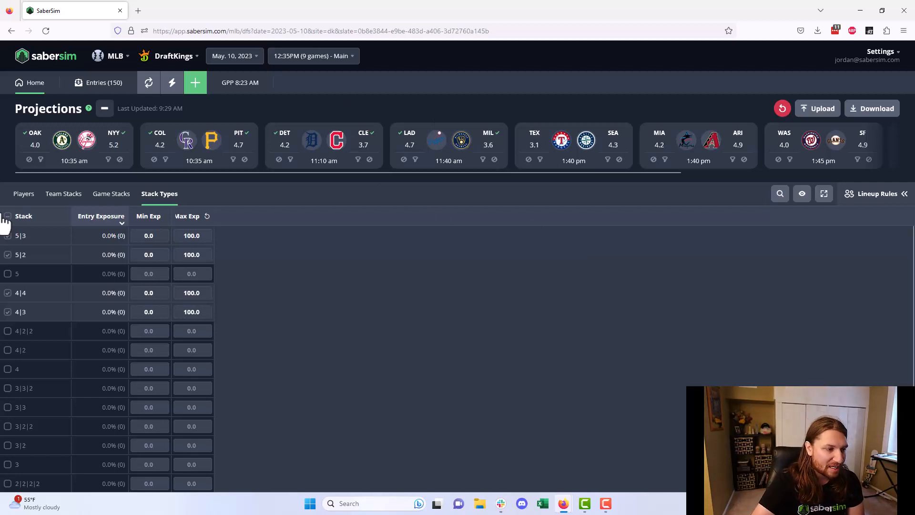
click(7, 273)
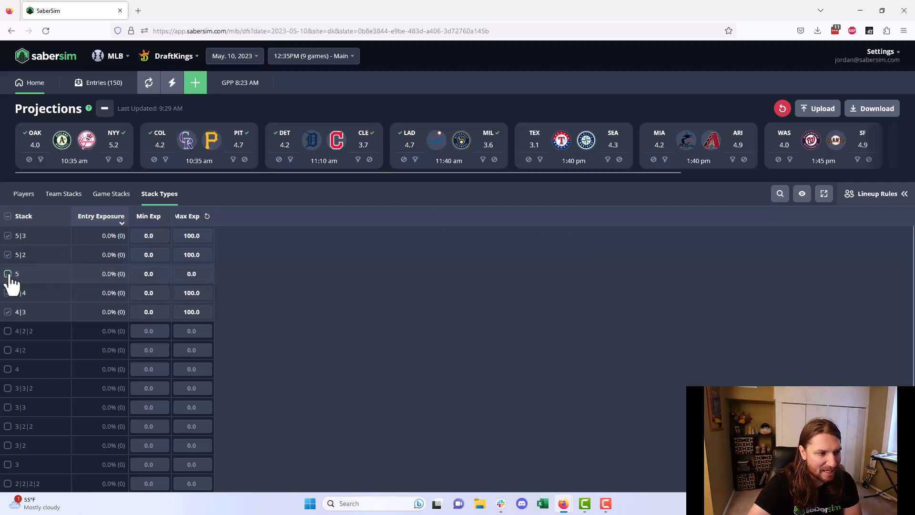
click(7, 331)
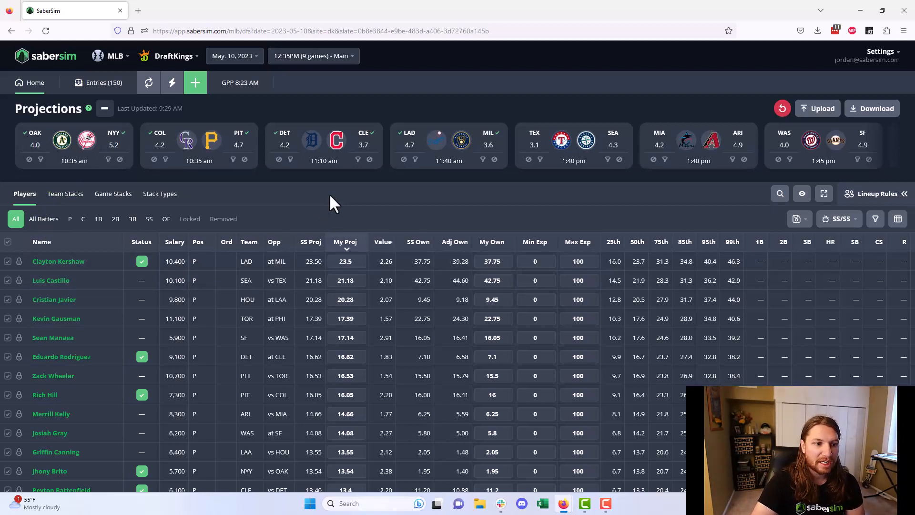
Step: Recheck the included stack types and return to the player projections
click(161, 194)
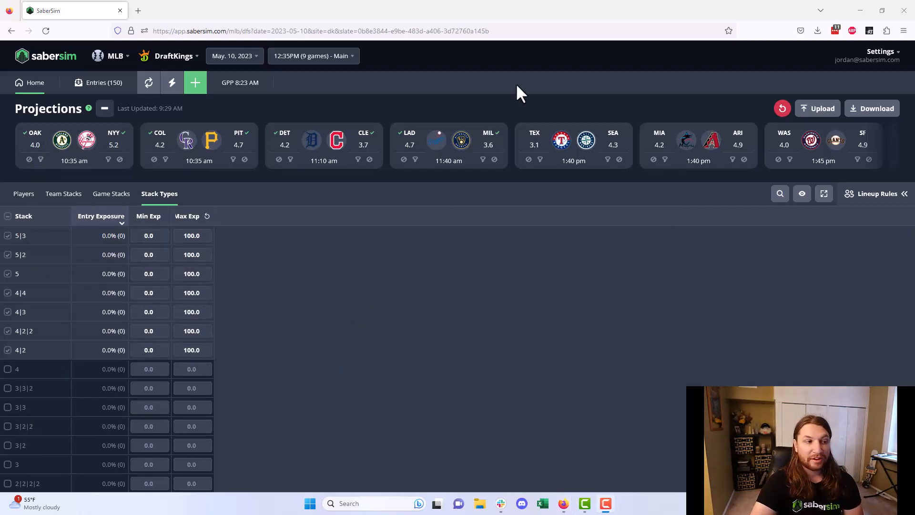
click(24, 196)
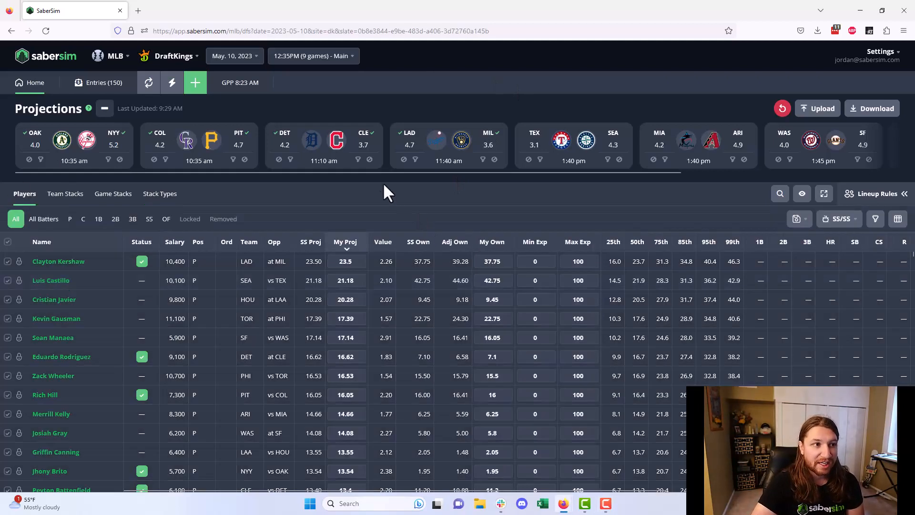
Step: Open rotogrinders.com/weather/mlb in a new browser tab, read the MLB forecast for weather risks, and return to SaberSim
click(137, 10)
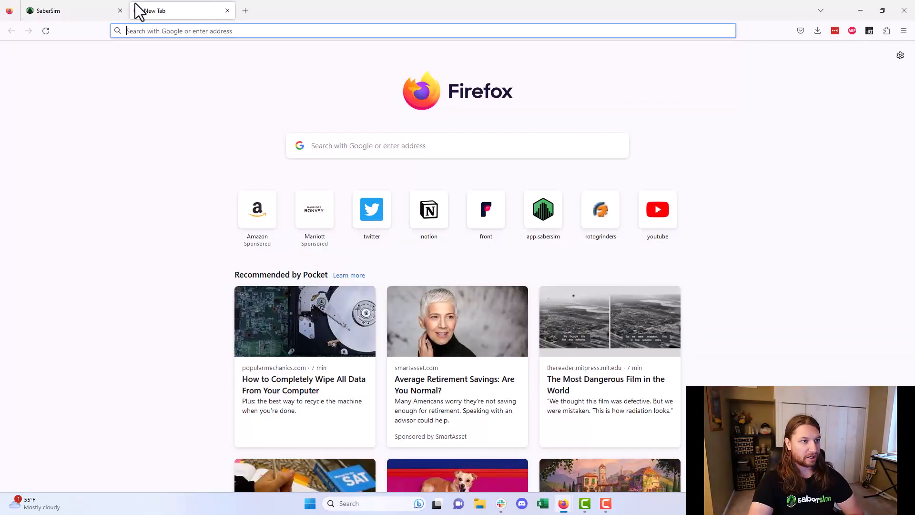
text(rotogrinders.com/)
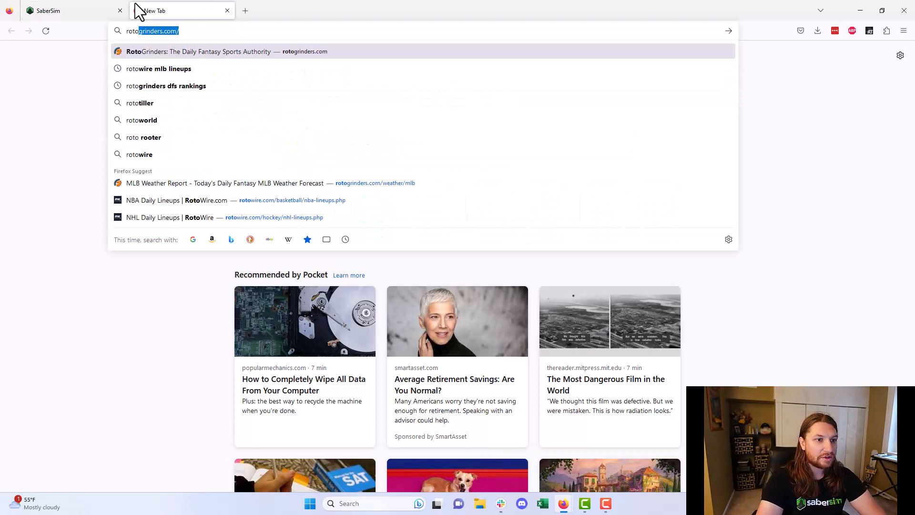
key(Down)
key(Down)
key(Down)
key(Down)
key(Down)
key(Down)
key(Down)
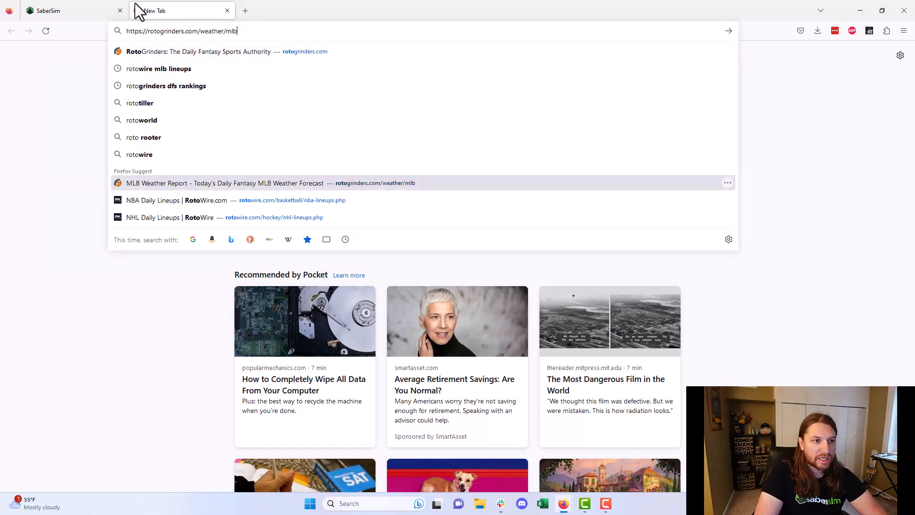
key(Return)
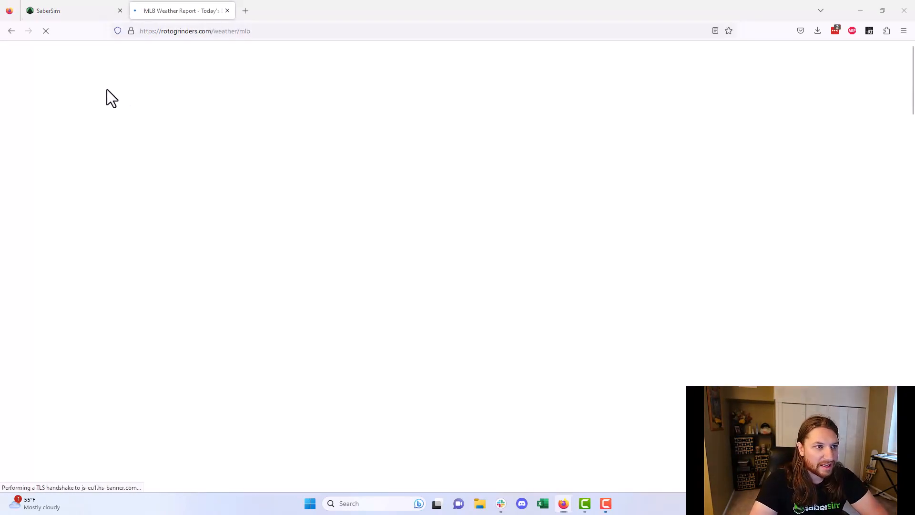
scroll(89, 282, down, 2)
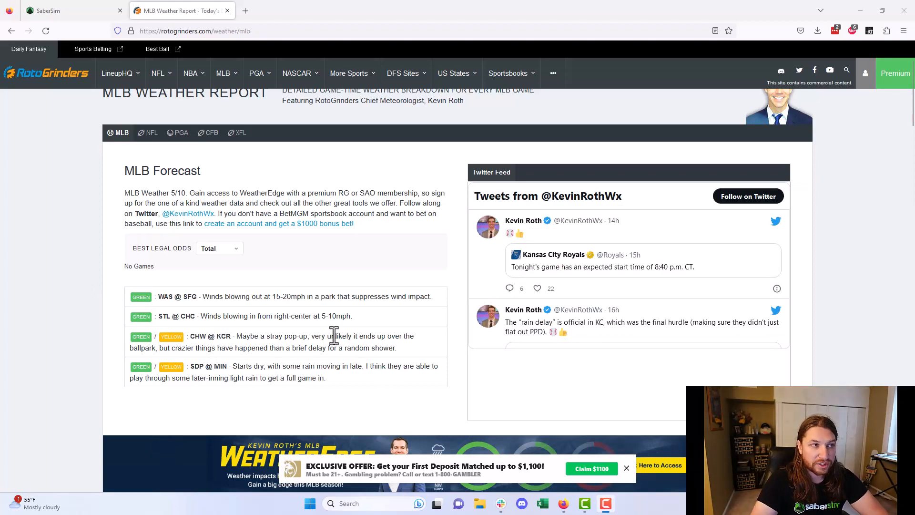
click(47, 9)
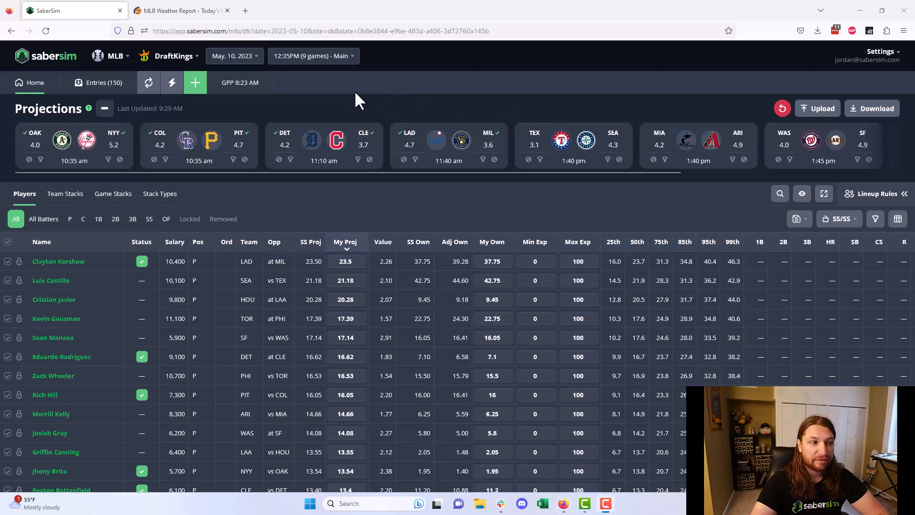
Step: Start a new lineup build for a GPP contest with a 150-max entry limit and 10,001 - 50,000 entrants
click(197, 87)
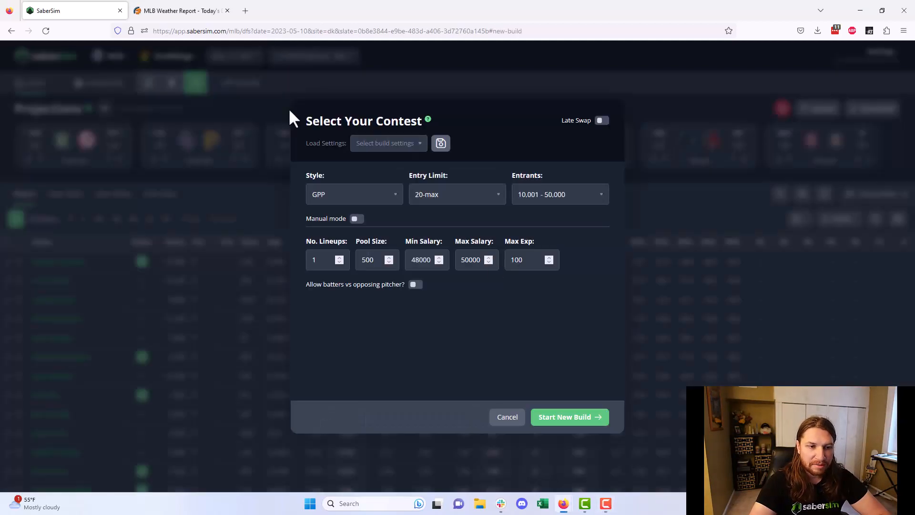
click(387, 203)
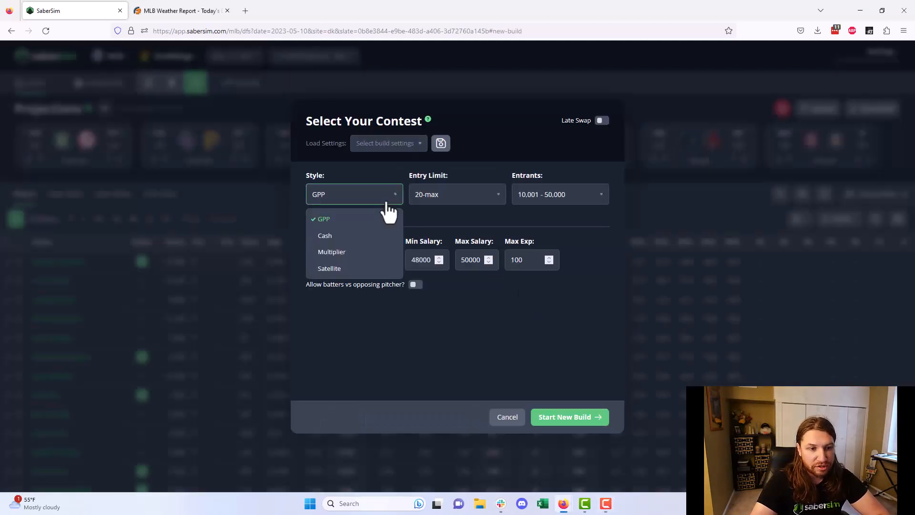
click(452, 227)
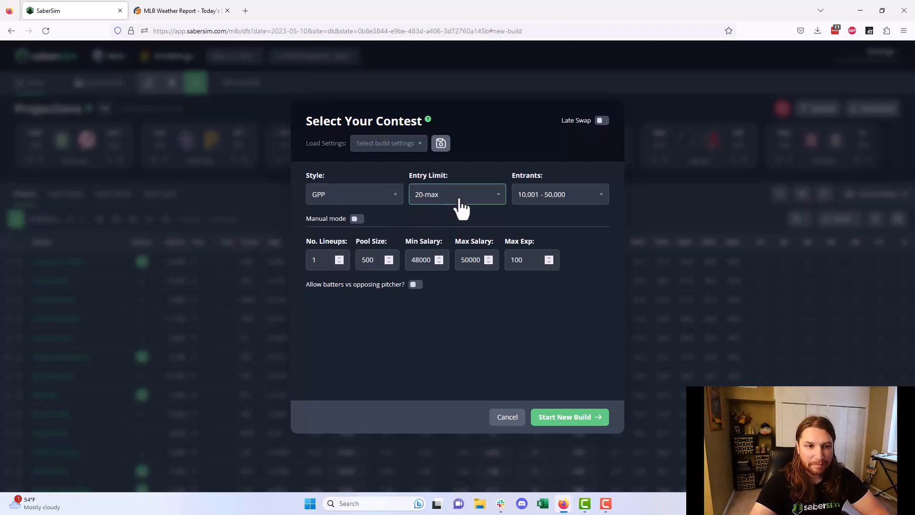
click(460, 206)
click(445, 268)
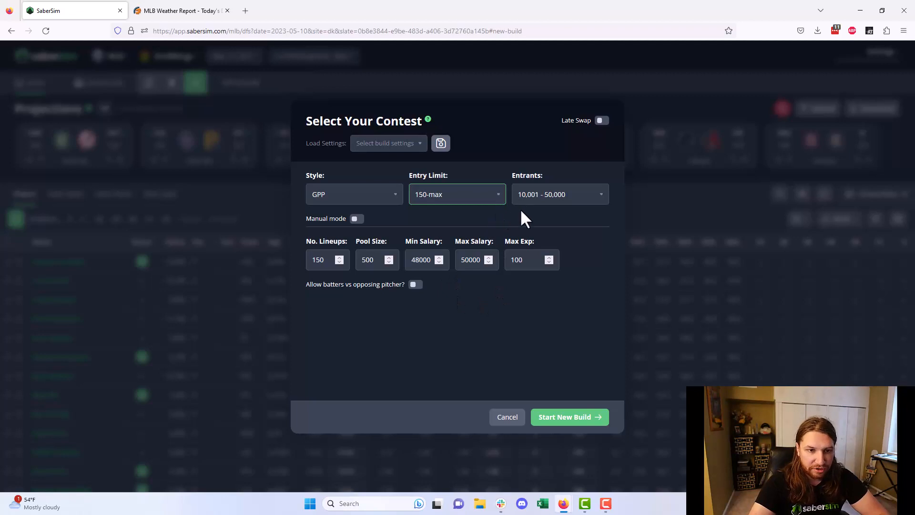
click(543, 198)
click(557, 288)
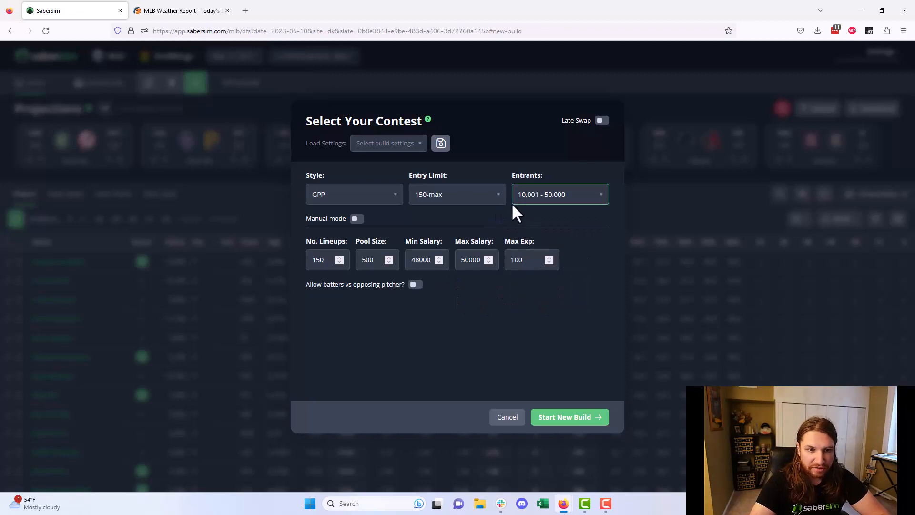
Step: Set the build to 140 lineups with a pool size of 5000 and run it
click(324, 260)
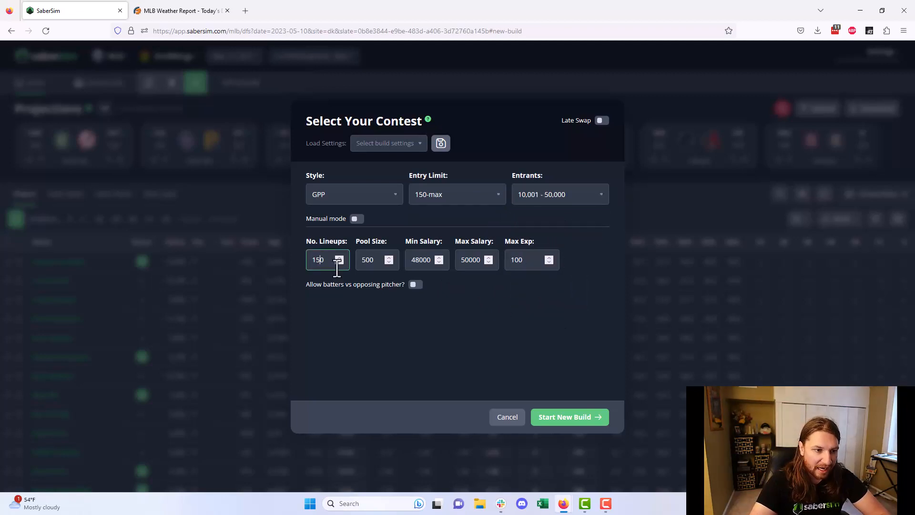
key(BackSpace)
text(4)
key(Tab)
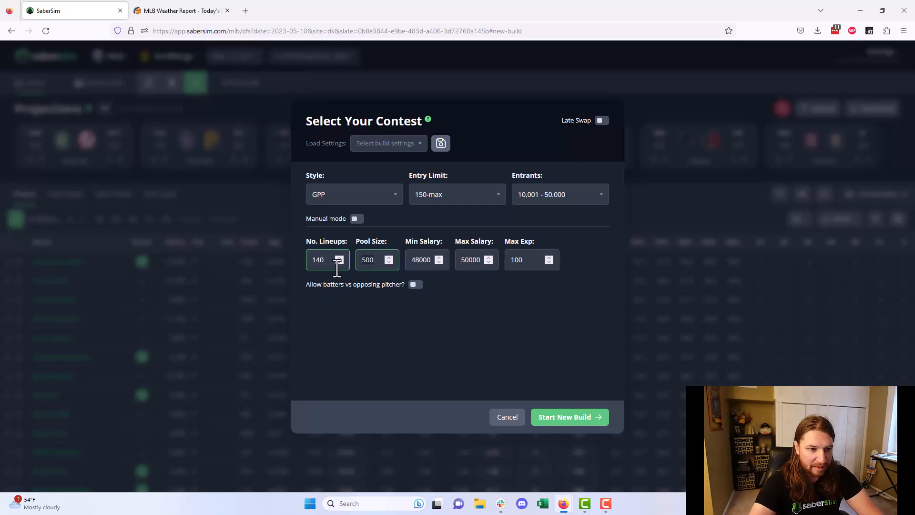
text(50)
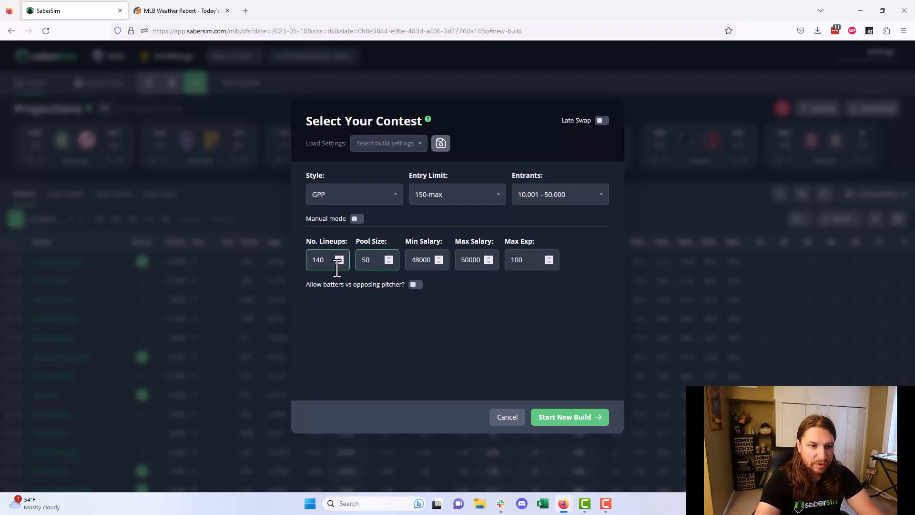
text(00)
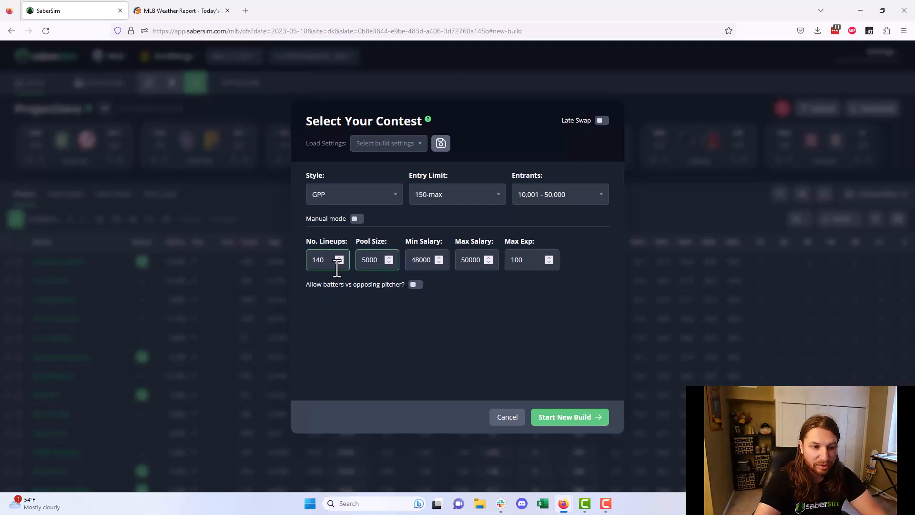
click(357, 219)
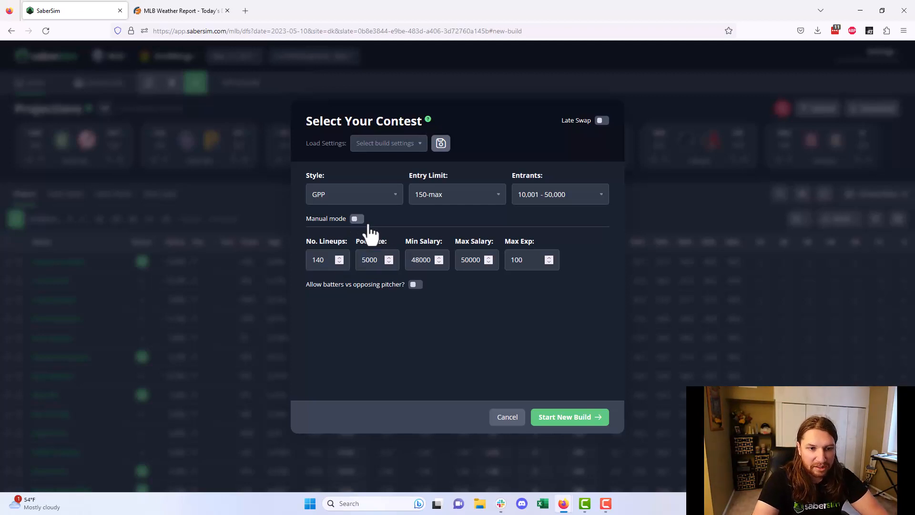
click(568, 418)
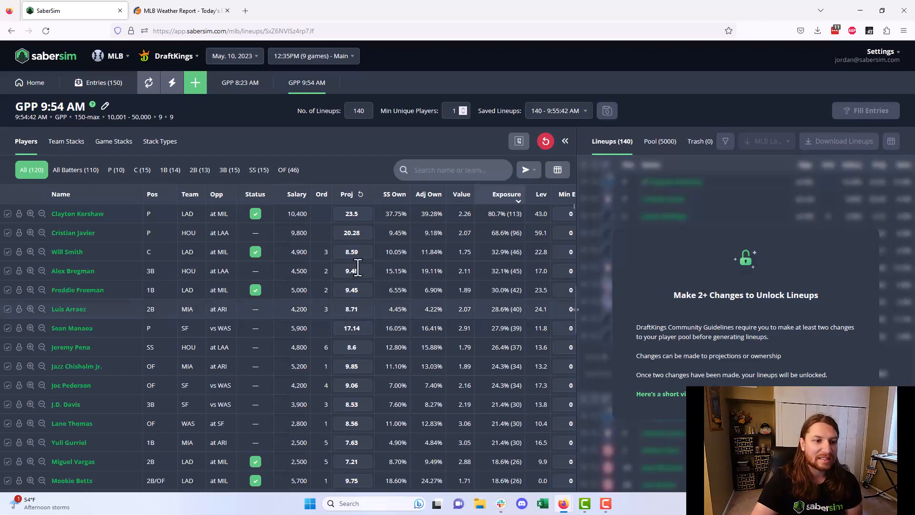
Step: Unlock the lineups by changing Clayton Kershaw's projection to 23.4 and Cristian Javier's to 20.2
click(338, 216)
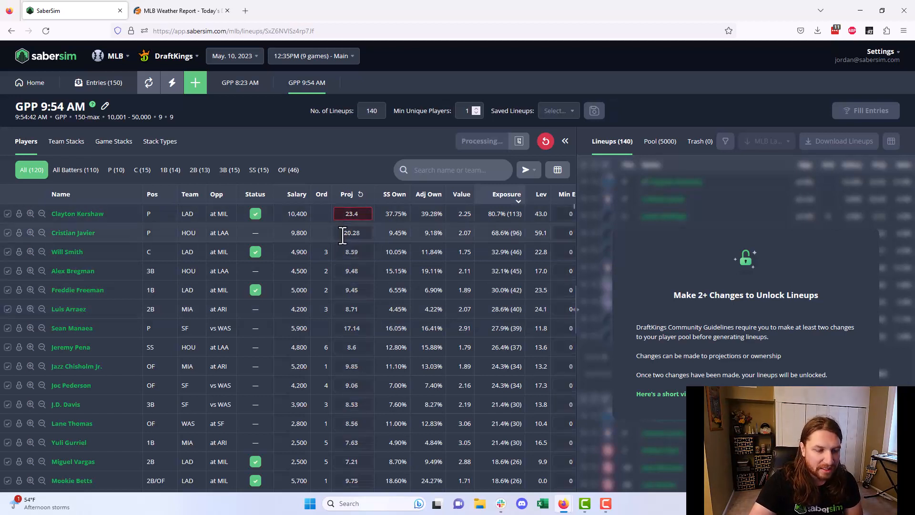
click(338, 235)
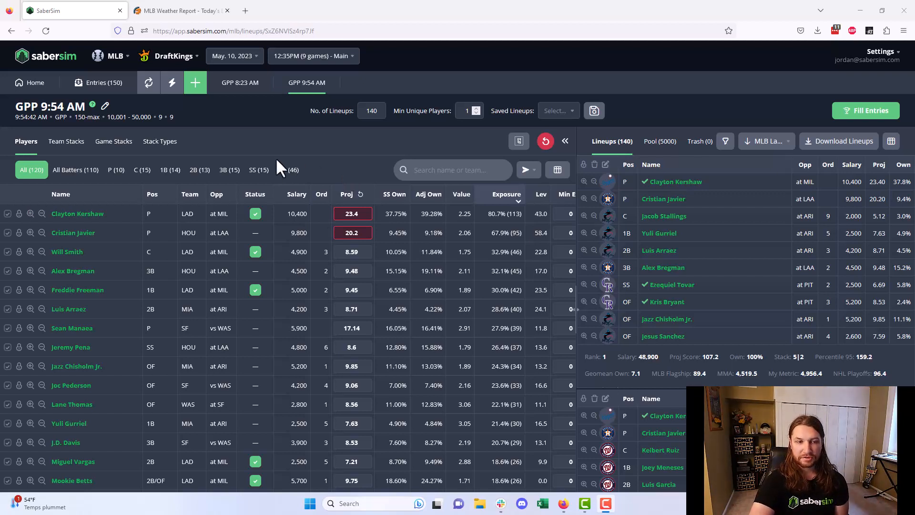
Step: Try a minimum of 7 unique players for the lineups, and reduce it to 5
click(461, 162)
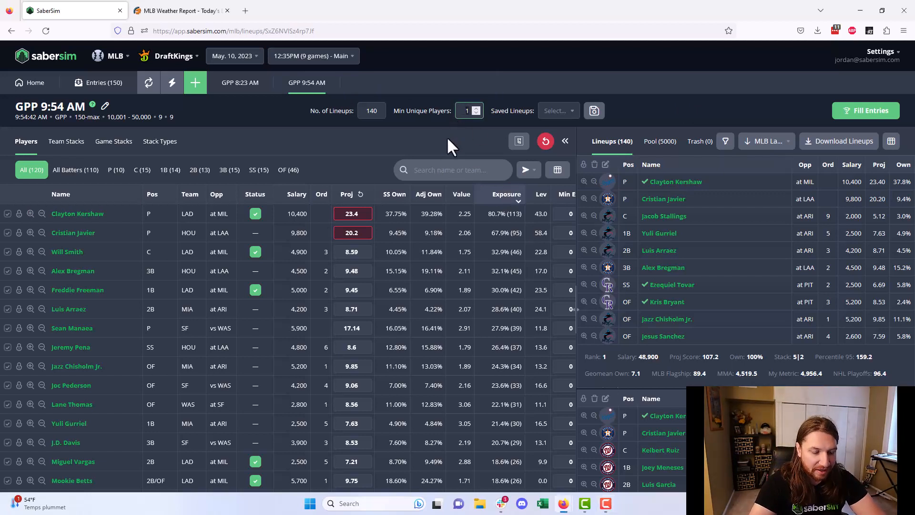
text(7)
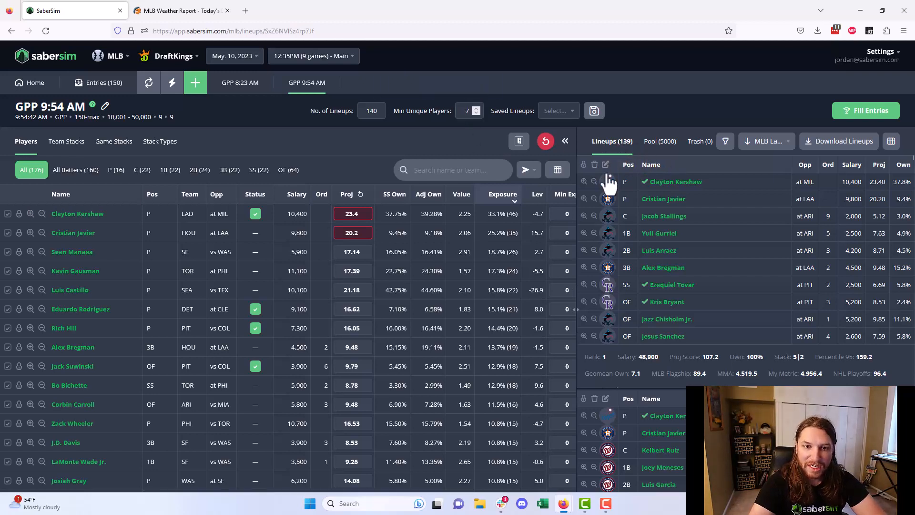
click(463, 111)
key(Down)
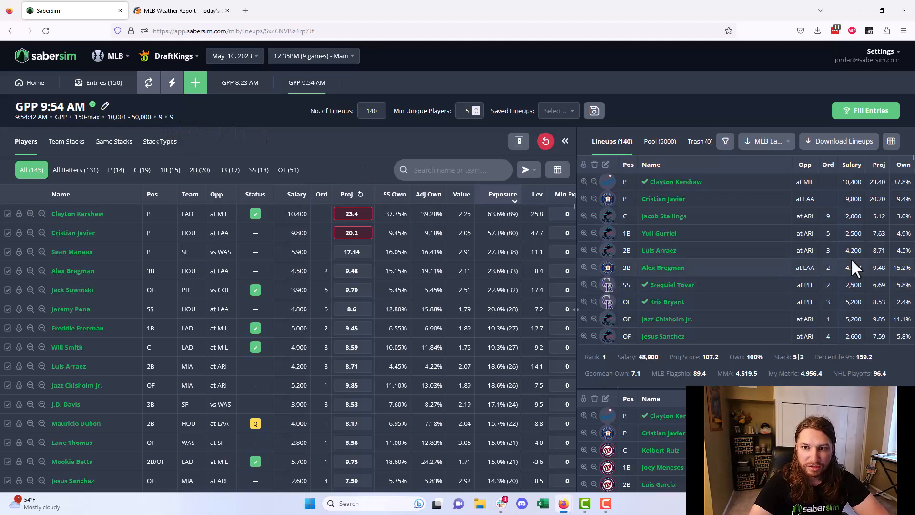
Step: Review the generated lineups from the highest to the lowest ranked, checking their projected scores, ownership and stacks
scroll(850, 258, down, 3)
drag(912, 160, 891, 429)
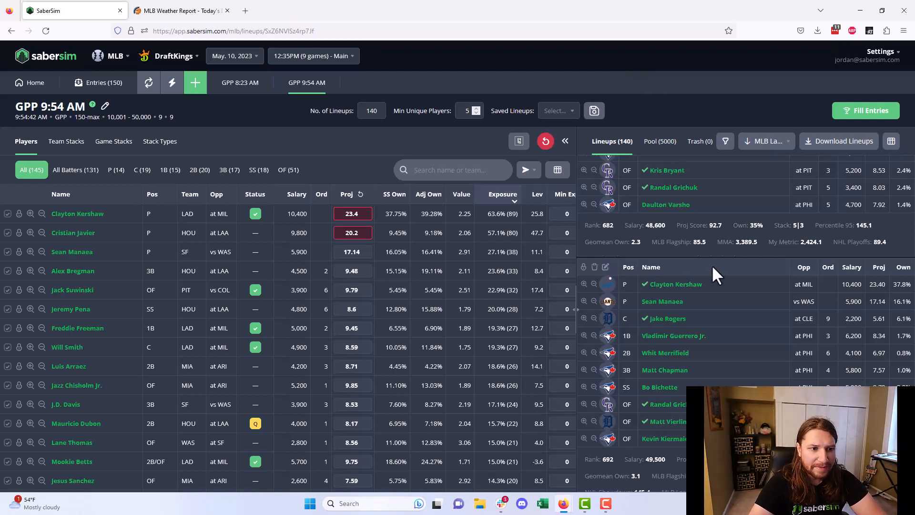
scroll(711, 265, up, 1)
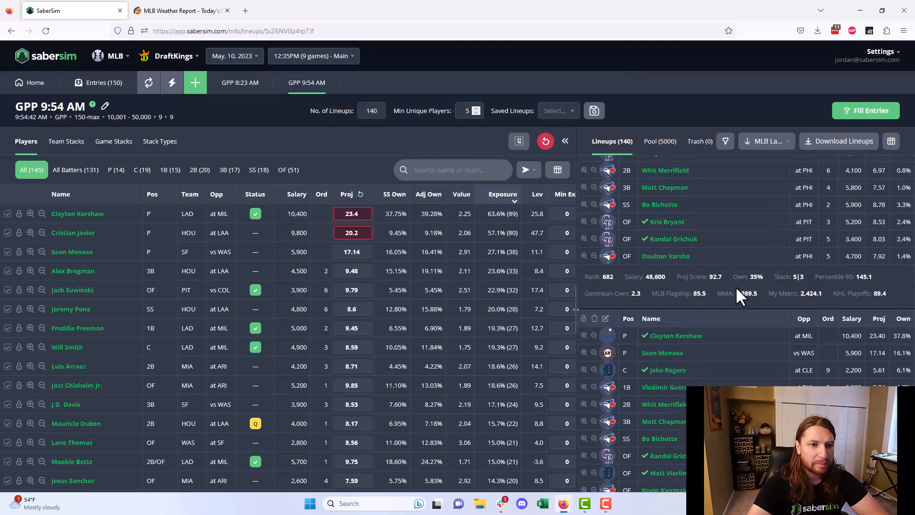
scroll(738, 273, up, 6)
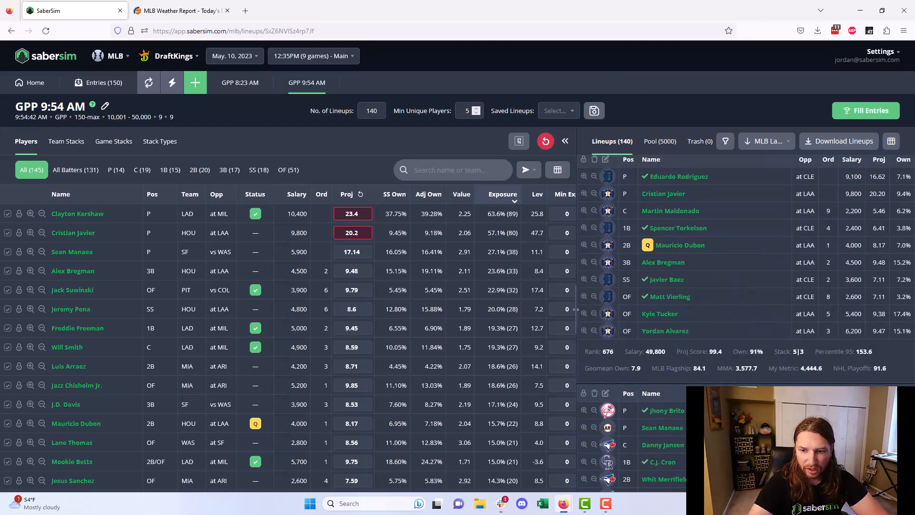
drag(912, 482, 896, 138)
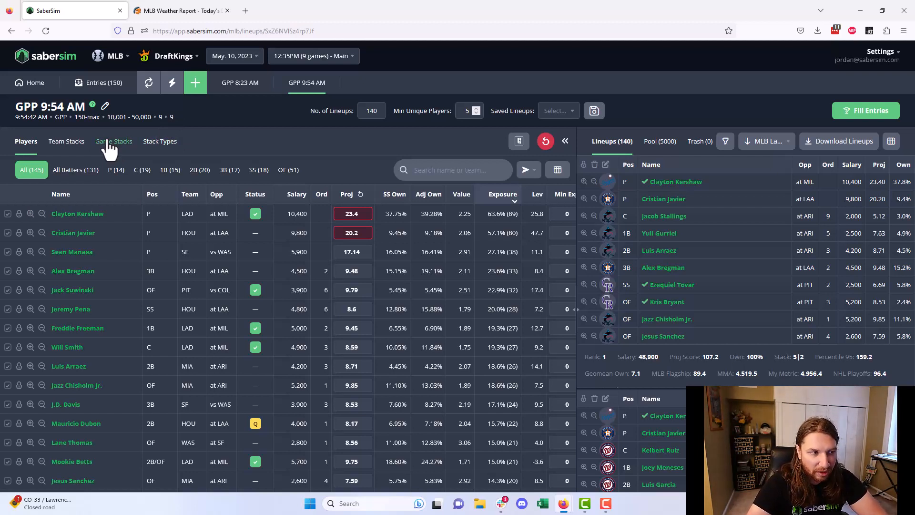
Step: Filter the lineups to the 5 stack type, examine their player combinations, and return to the full lineup list
click(161, 150)
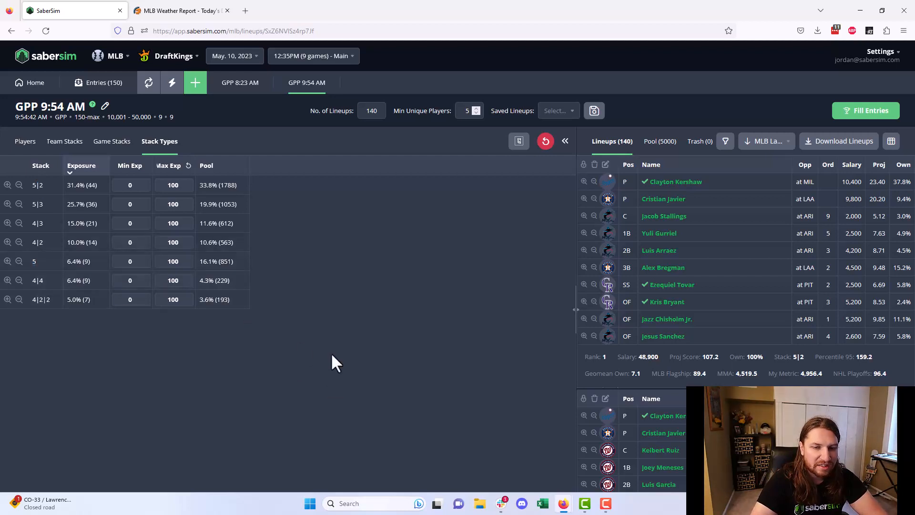
click(7, 261)
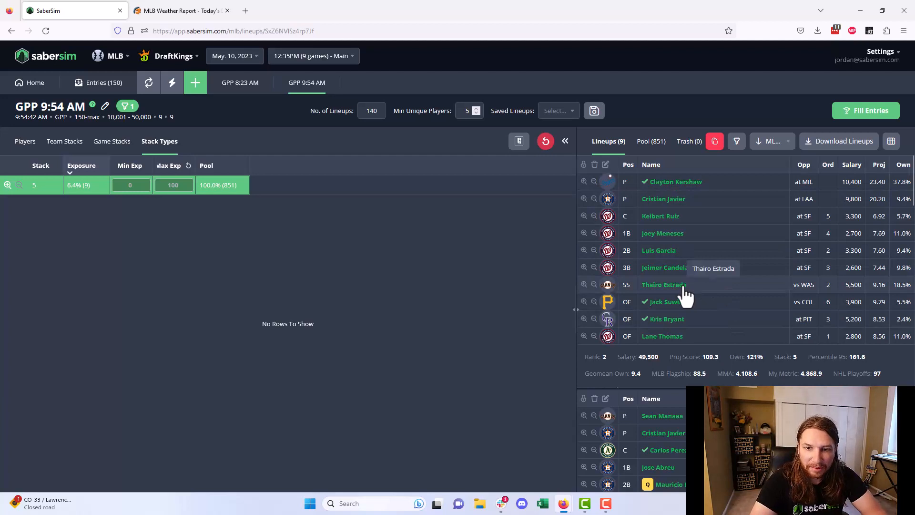
scroll(684, 293, down, 3)
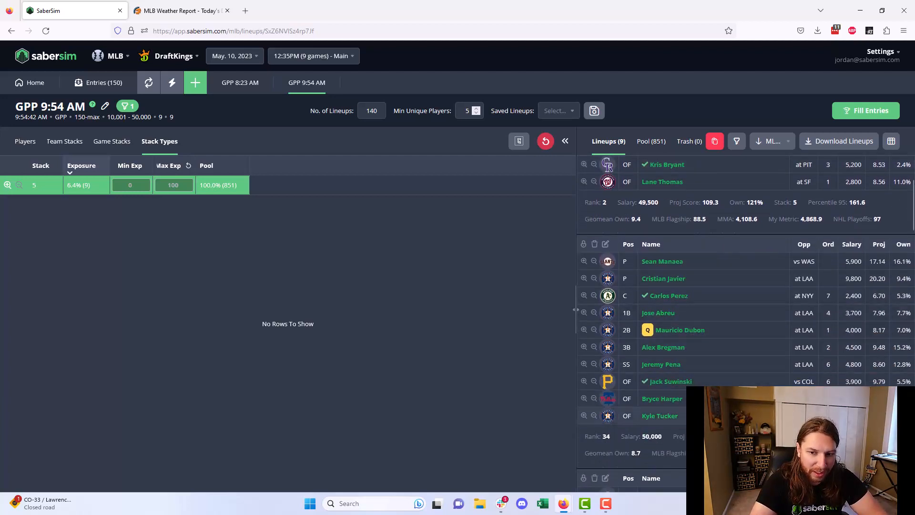
scroll(677, 302, down, 1)
scroll(677, 300, down, 4)
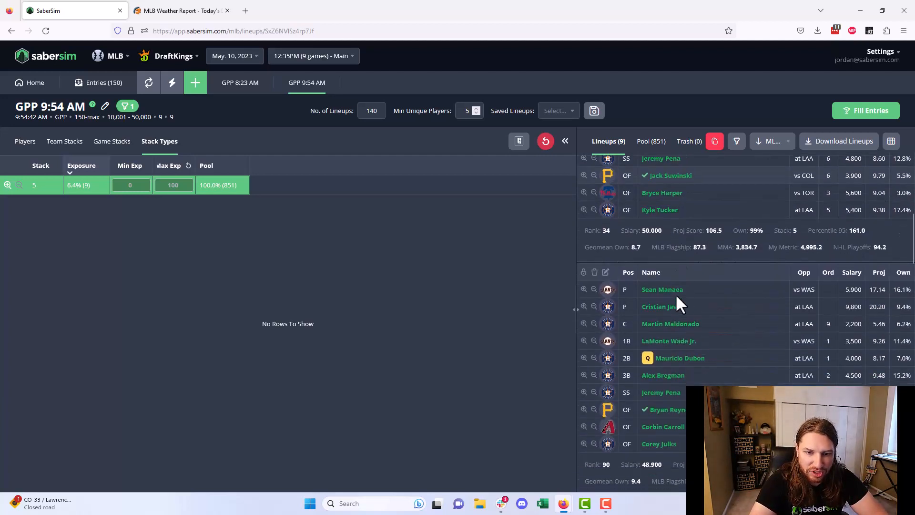
scroll(696, 370, down, 1)
scroll(704, 374, down, 4)
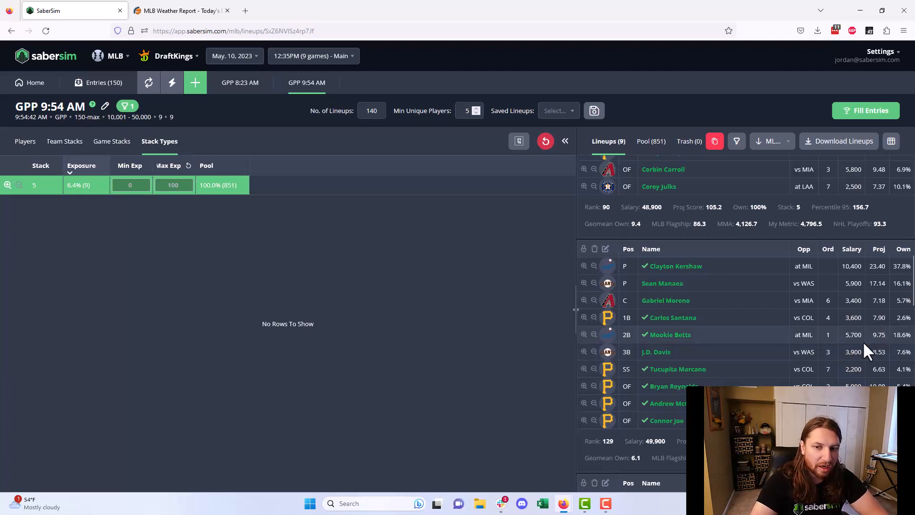
scroll(786, 319, down, 4)
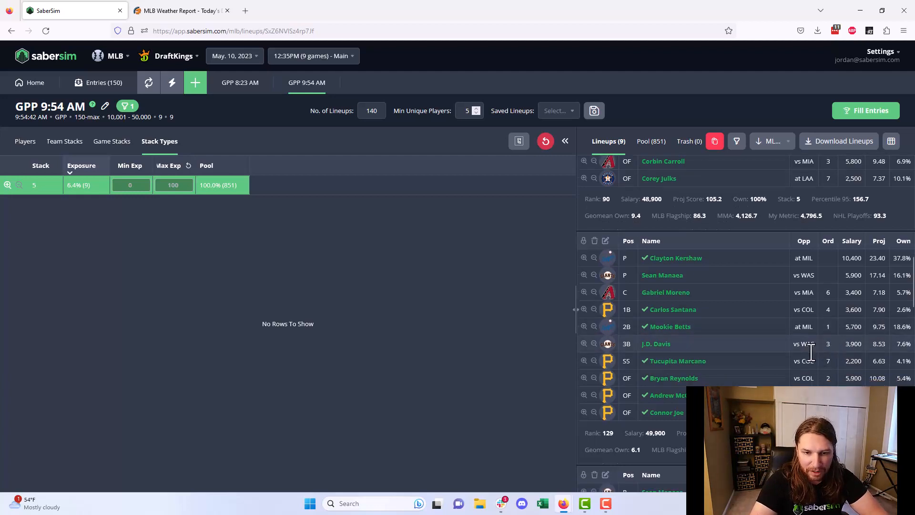
scroll(823, 365, down, 1)
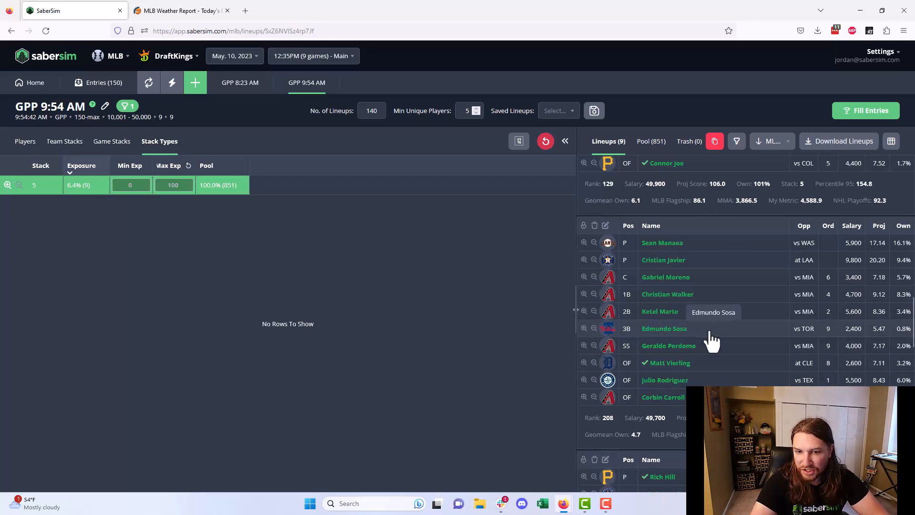
scroll(712, 329, down, 3)
scroll(725, 348, down, 1)
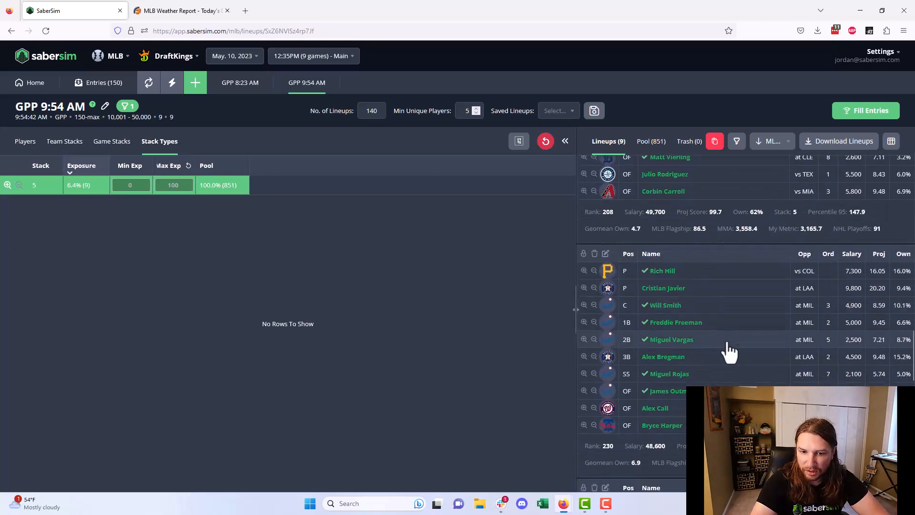
scroll(805, 341, down, 1)
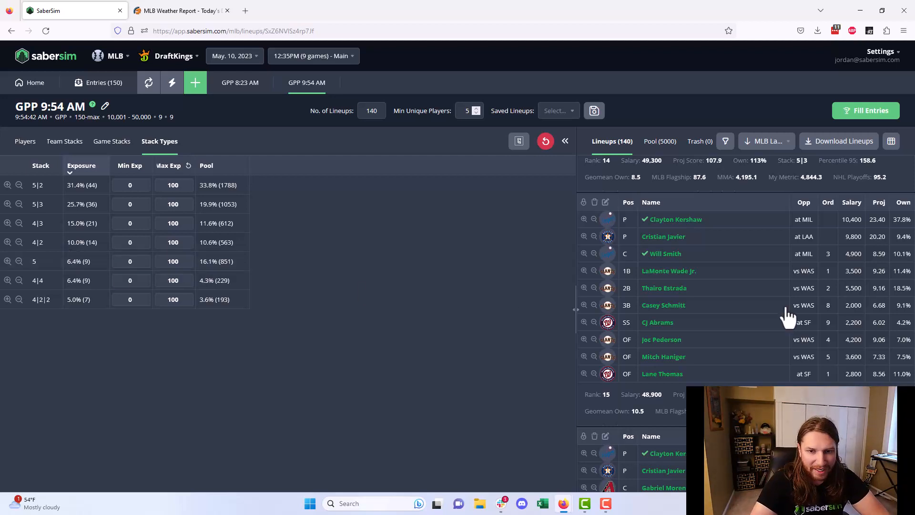
scroll(786, 343, down, 3)
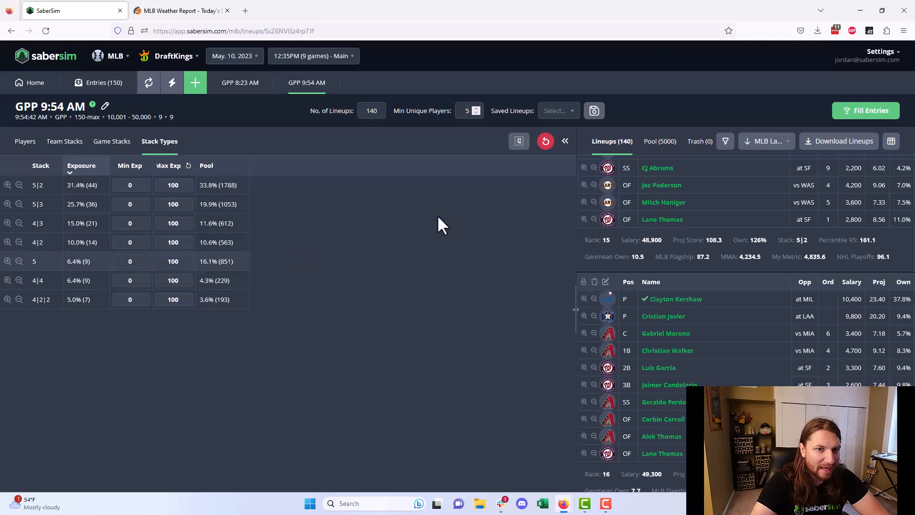
Step: Remove the 5 stack type from the lineups by setting its maximum exposure to 0
click(518, 141)
double_click(173, 261)
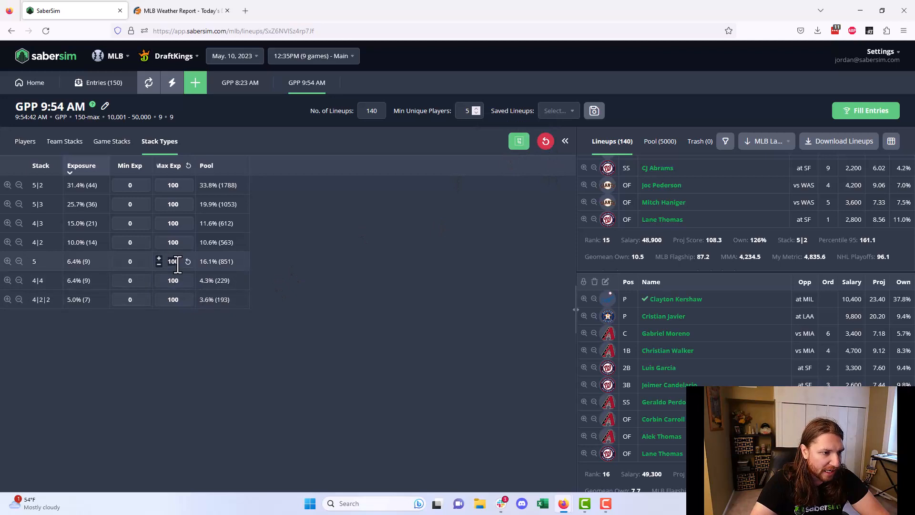
text(0)
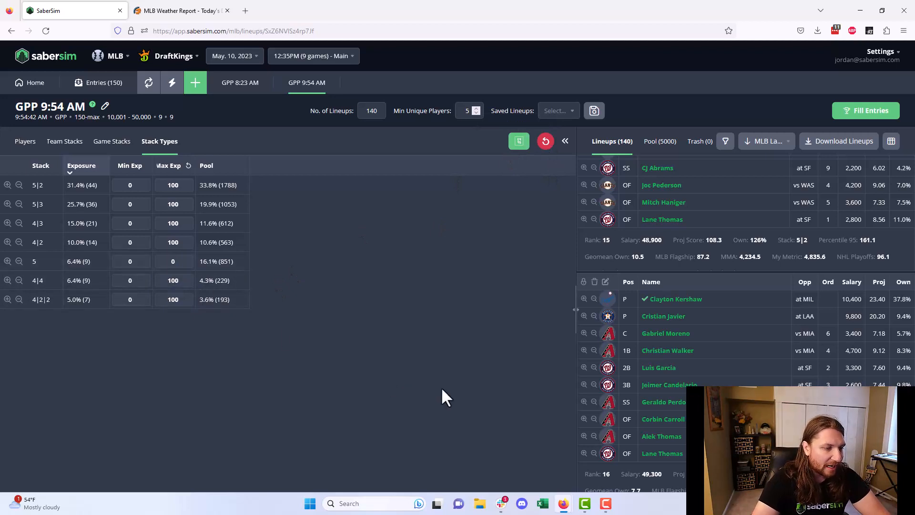
click(130, 261)
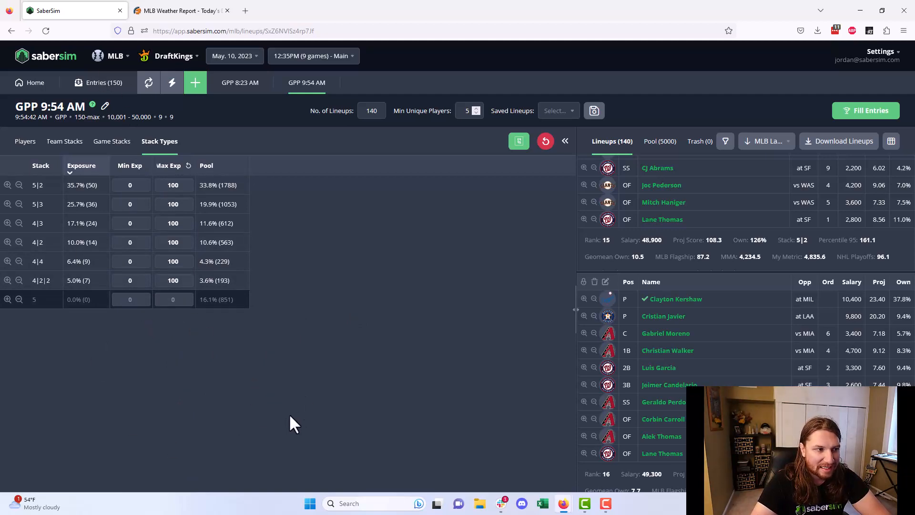
Step: Examine the exposures of all team stacks, sorting them by pool exposure and back by lineup stack exposure
click(66, 142)
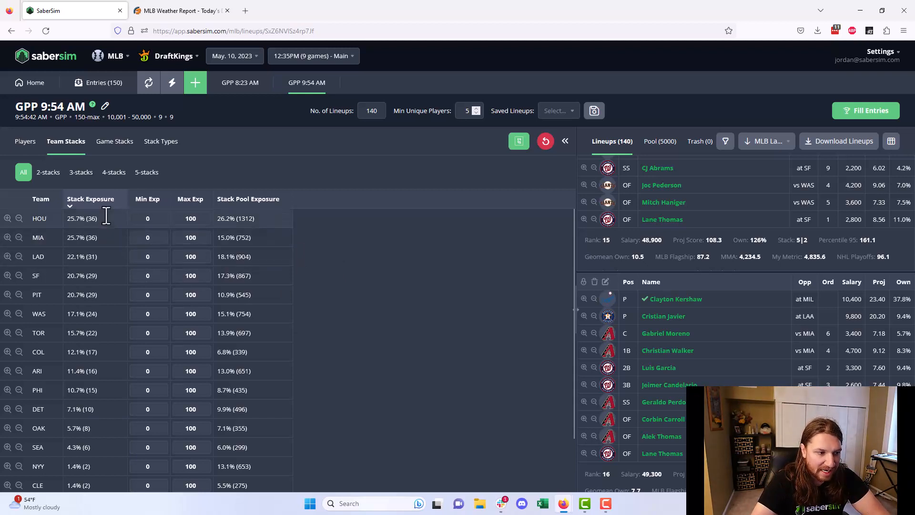
scroll(116, 383, down, 2)
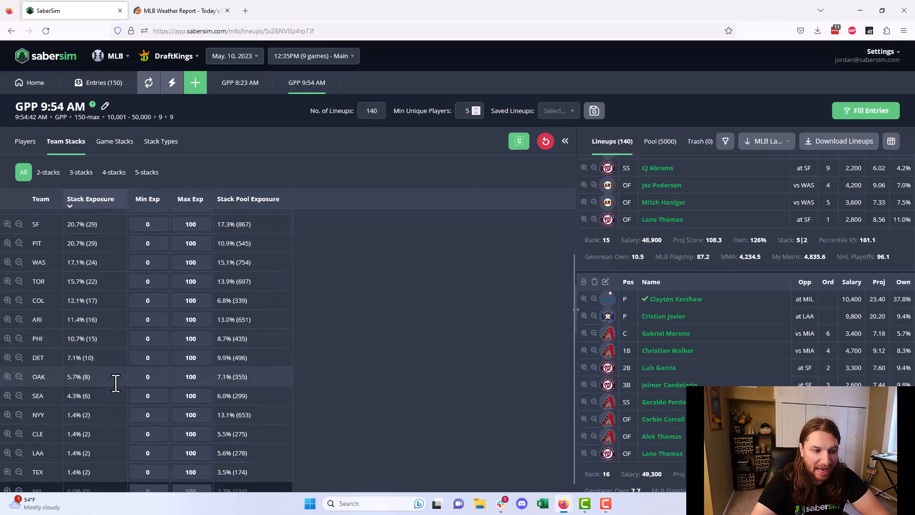
scroll(116, 382, up, 2)
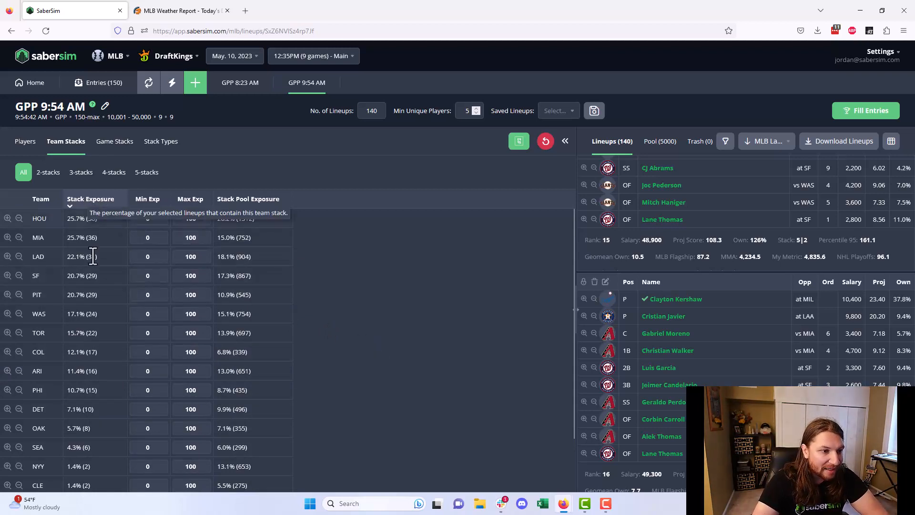
click(272, 202)
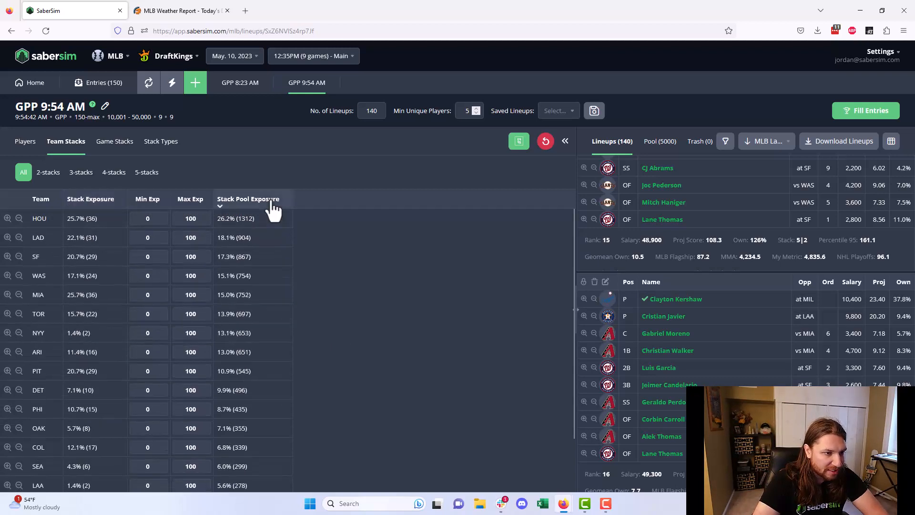
click(95, 202)
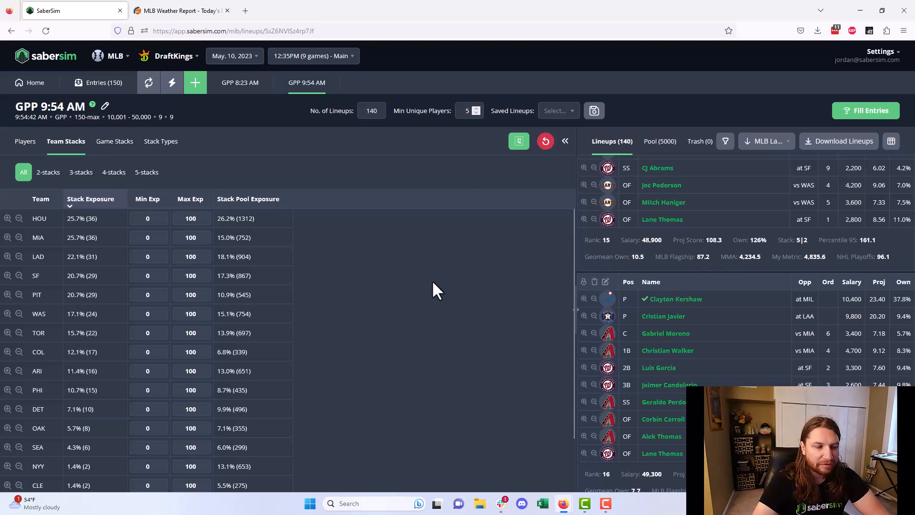
Step: Sort the team stacks by pool exposure and compare HOU and the other teams with their stack exposure in the selected lineups
click(241, 203)
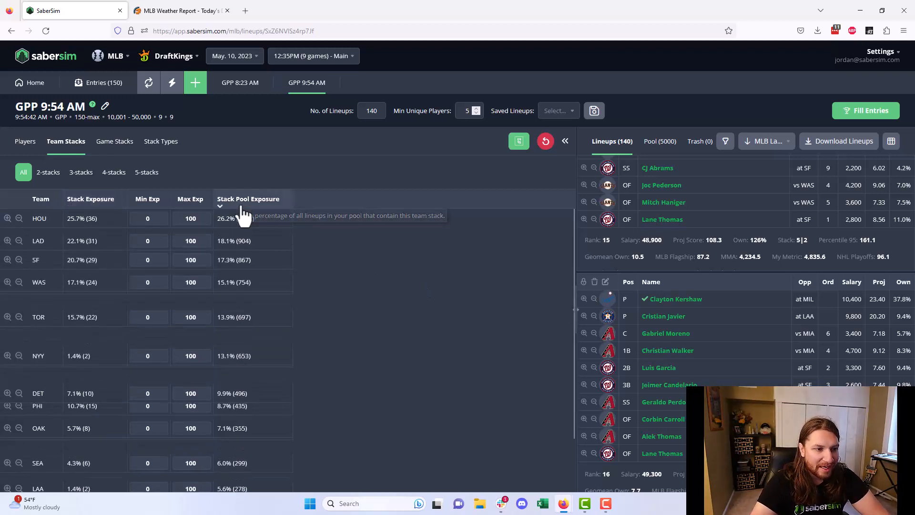
drag(216, 220, 260, 220)
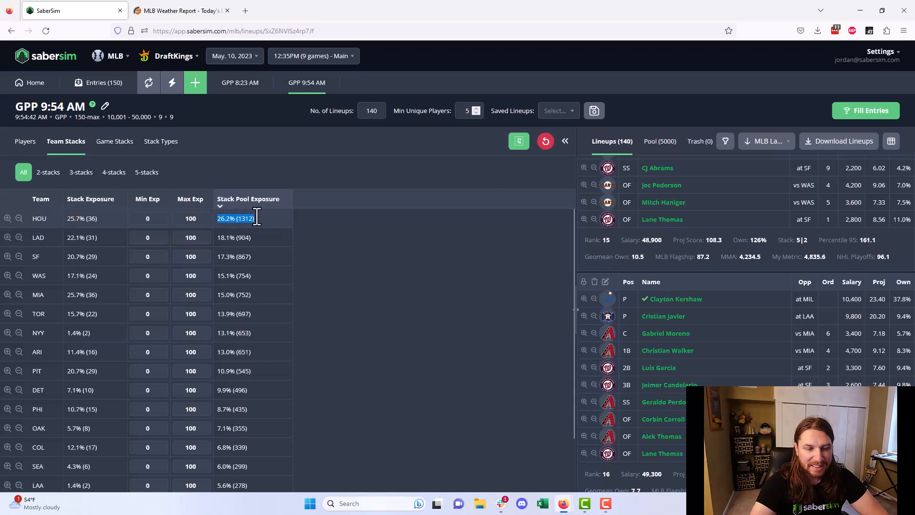
click(261, 221)
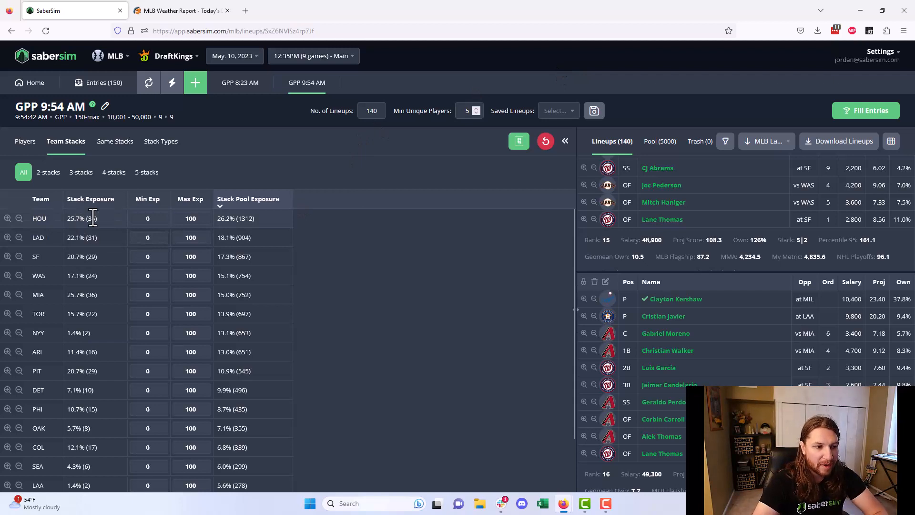
mouse_move(253, 212)
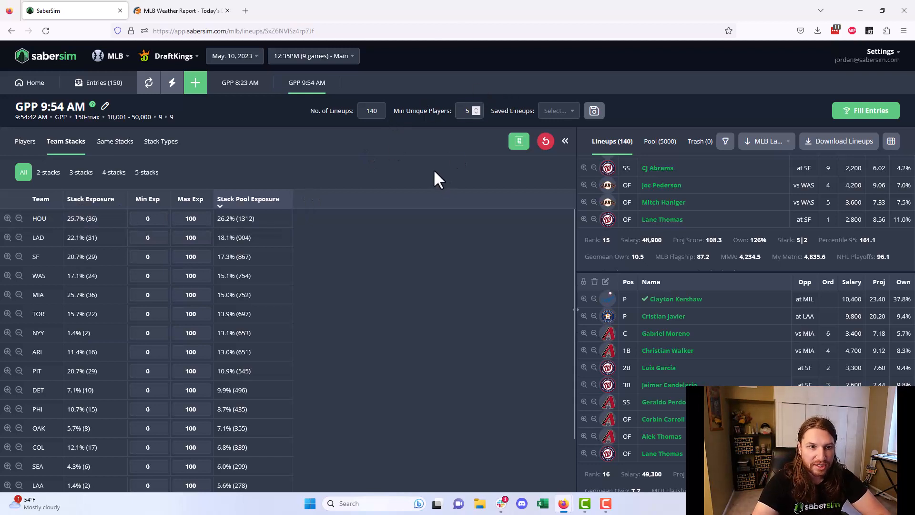
mouse_move(106, 209)
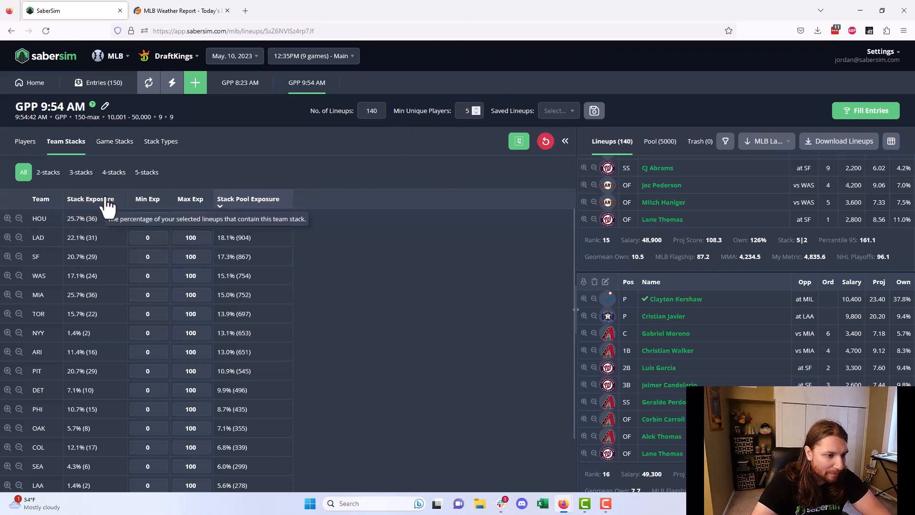
scroll(418, 317, down, 2)
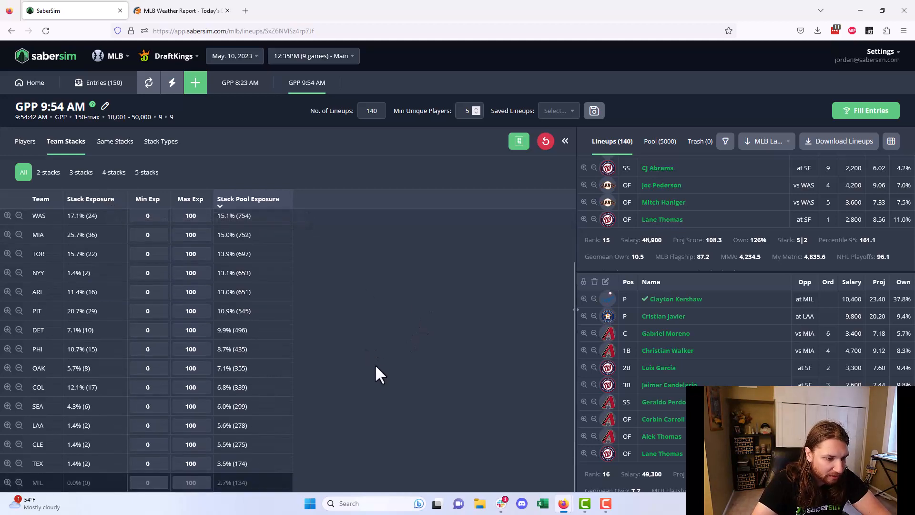
scroll(343, 407, up, 2)
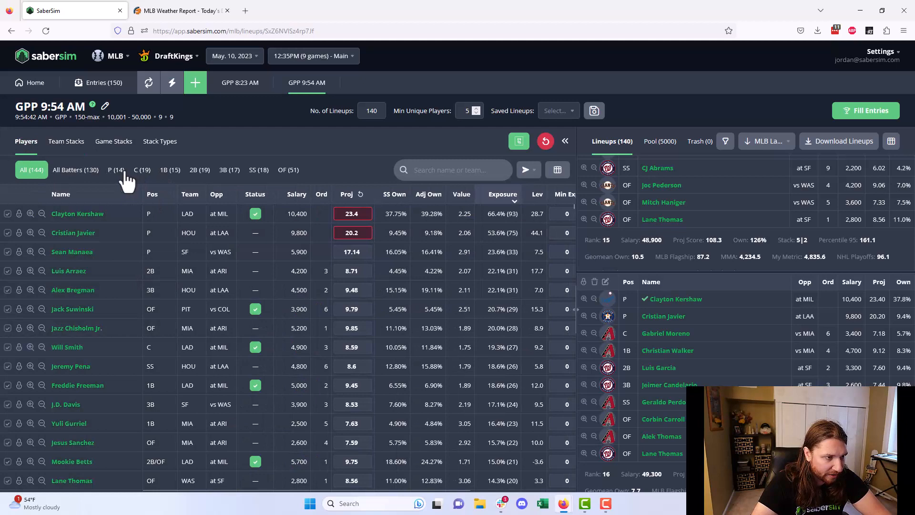
Step: Show only the pitchers in the player list and sort them by adjusted ownership
click(115, 170)
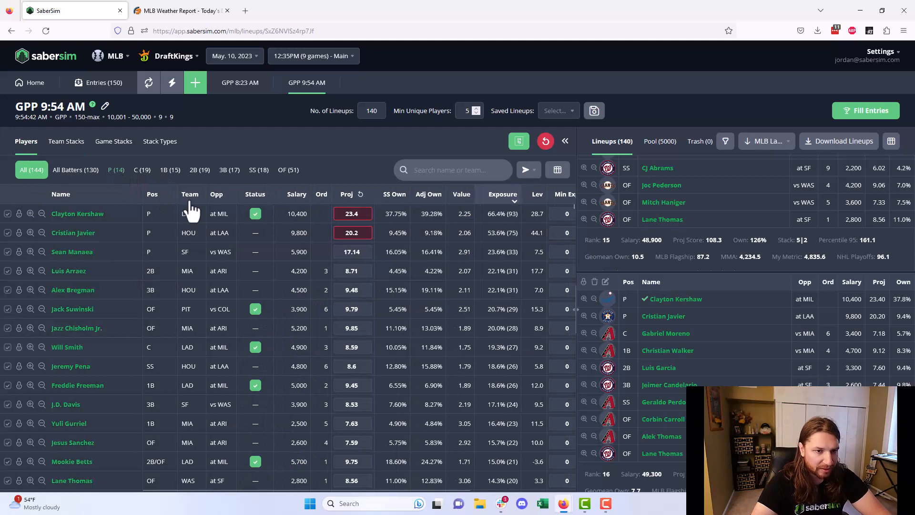
click(431, 195)
scroll(429, 239, right, 1)
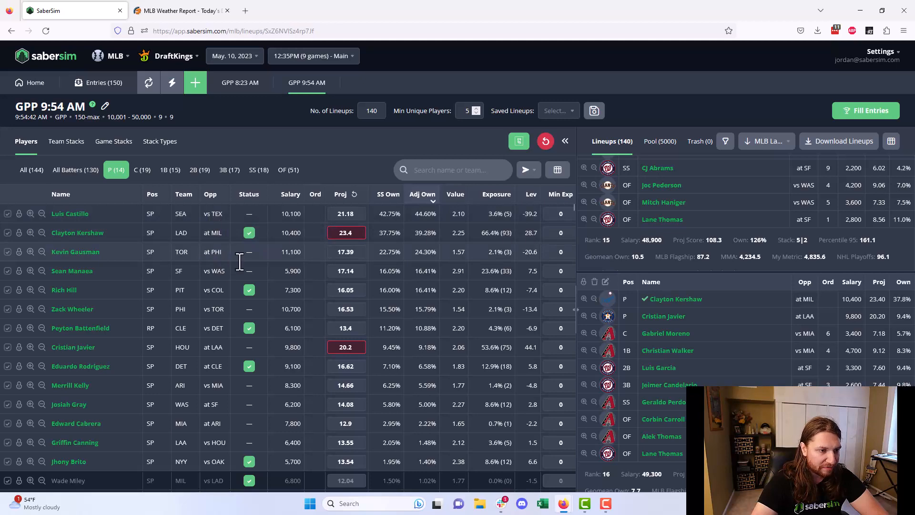
Step: Rank the team stacks by pool exposure again and compare pool and lineup exposure for teams such as WAS and COL
click(67, 141)
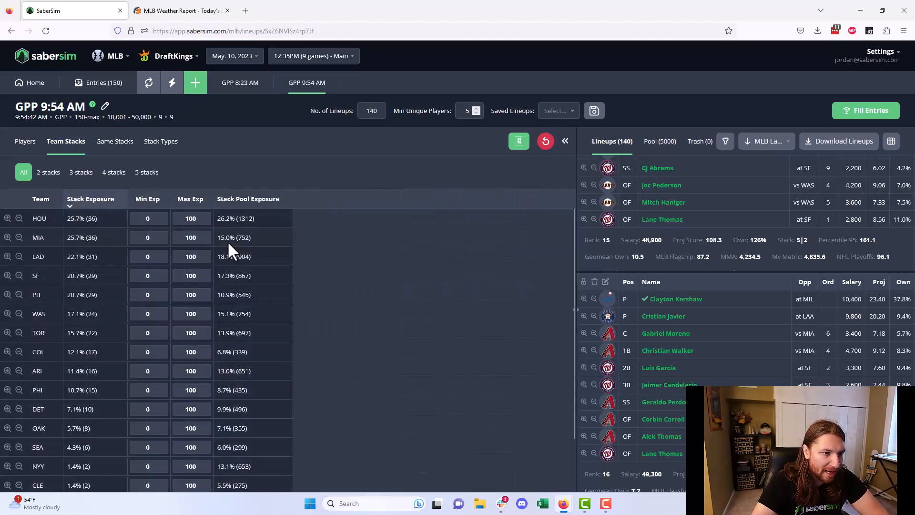
click(244, 200)
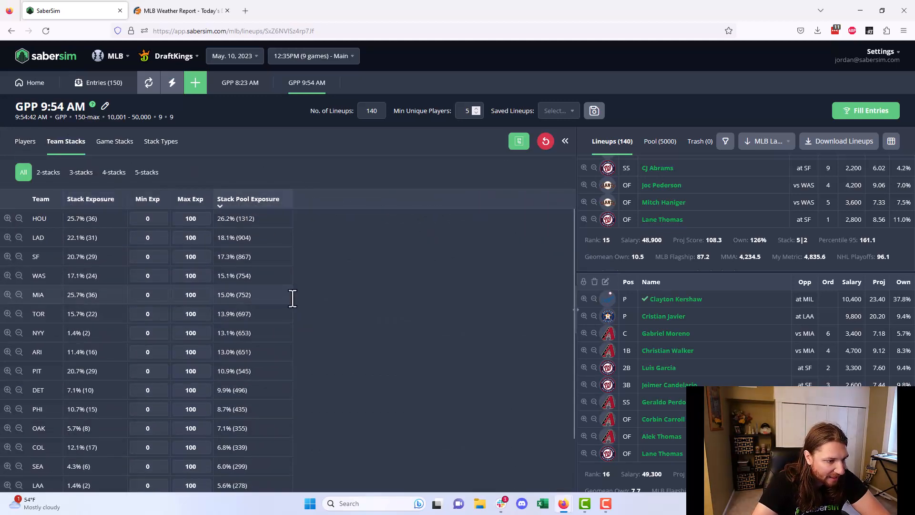
scroll(290, 305, down, 2)
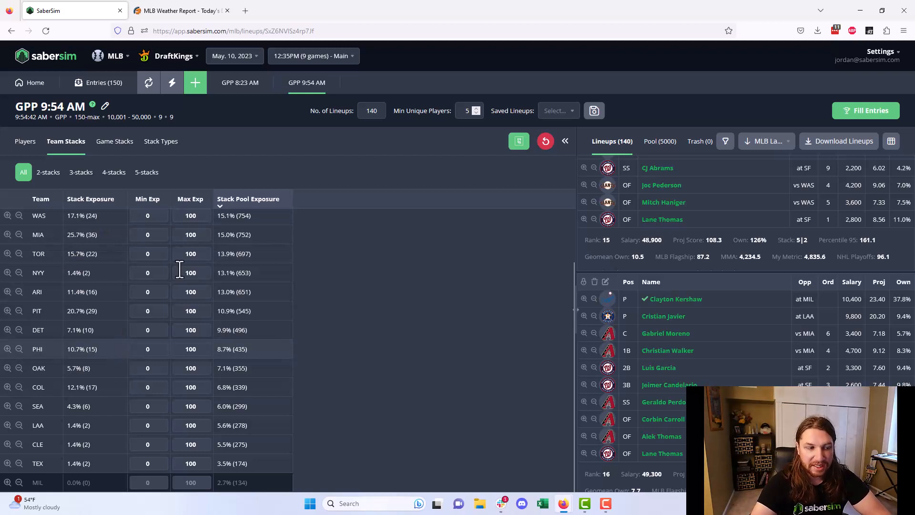
drag(217, 216, 249, 216)
click(247, 217)
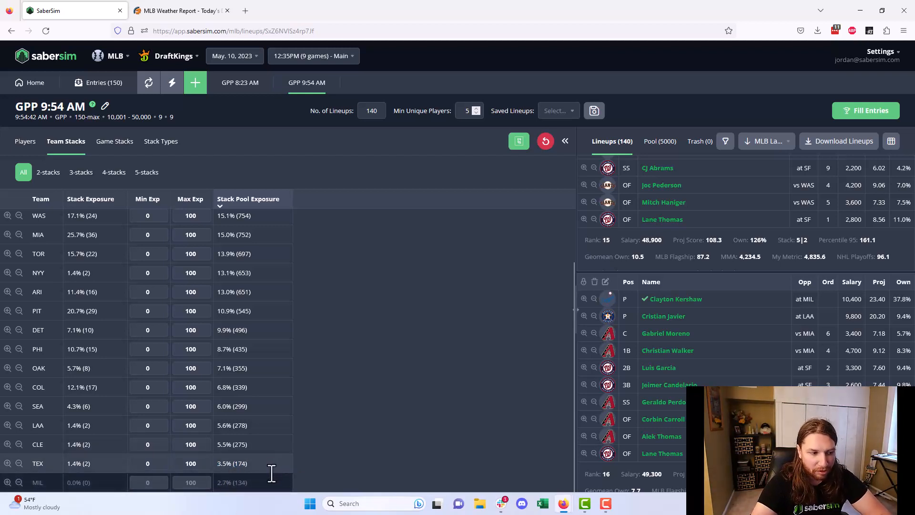
click(99, 387)
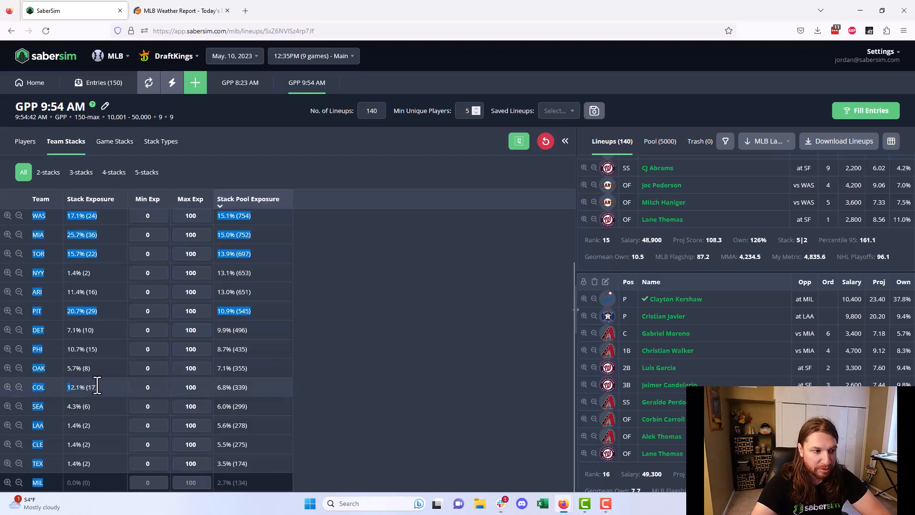
drag(218, 387, 243, 394)
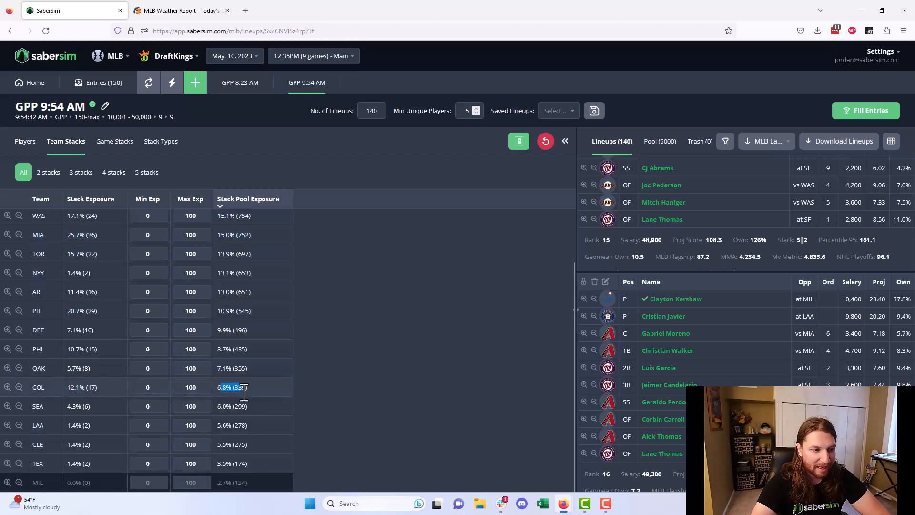
click(244, 393)
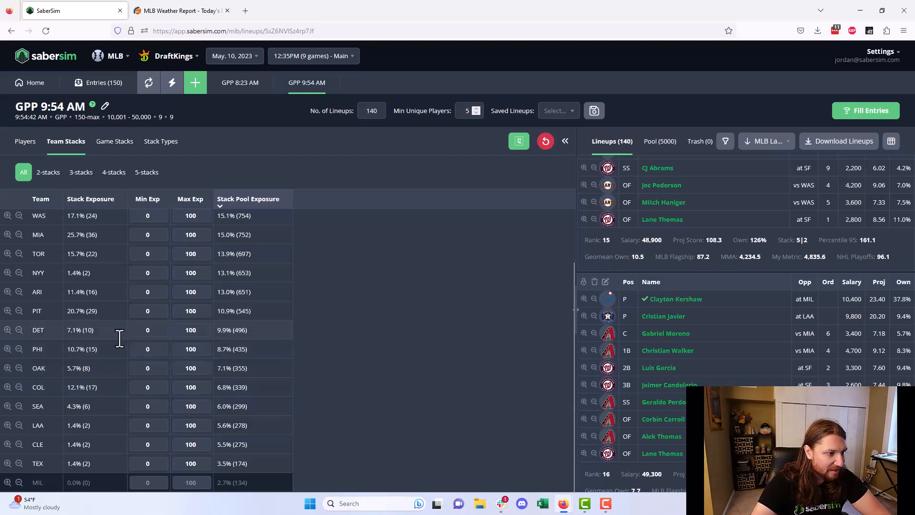
scroll(224, 238, up, 2)
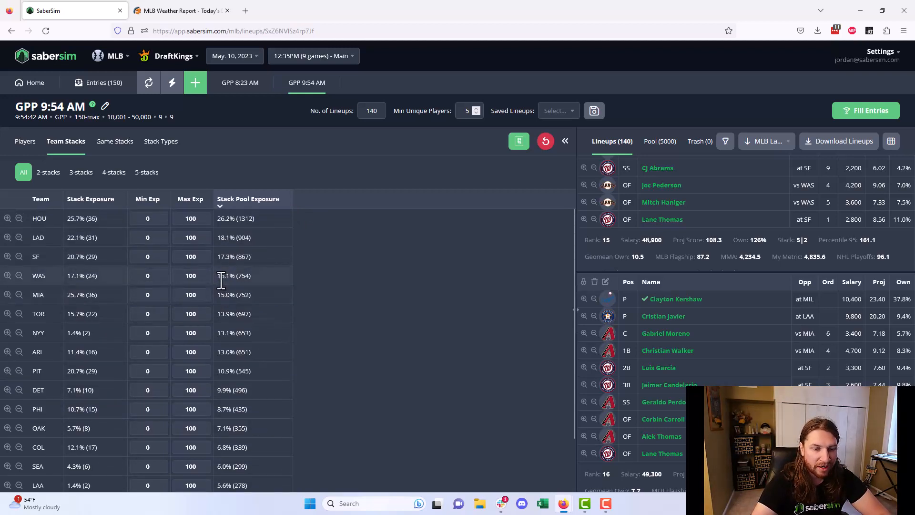
Step: Check the WAS pool exposure, filter the lineups to those with a WAS stack, and return to the full lineup list
drag(218, 278, 238, 279)
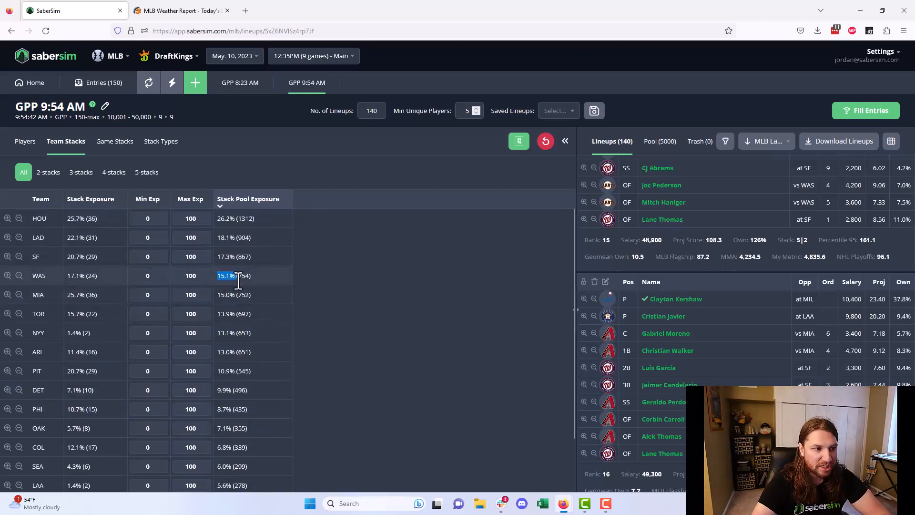
click(237, 279)
click(8, 275)
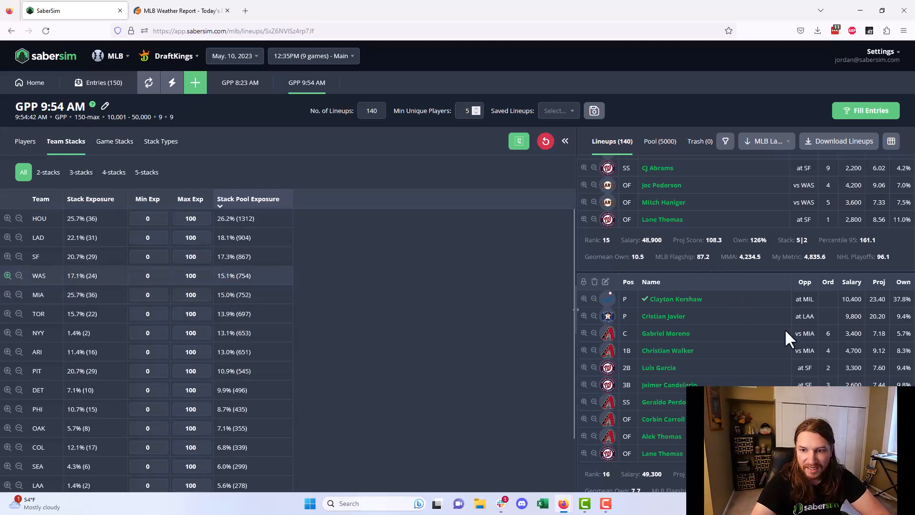
scroll(831, 270, up, 1)
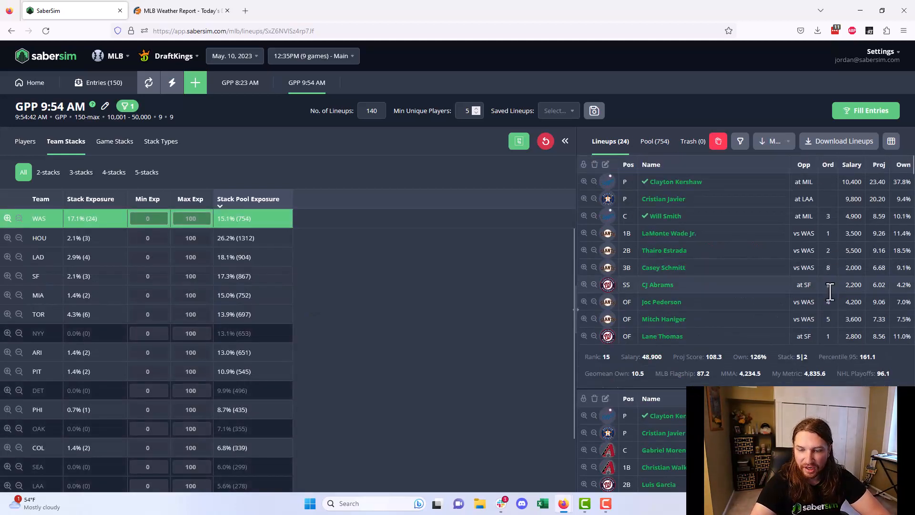
scroll(842, 337, down, 3)
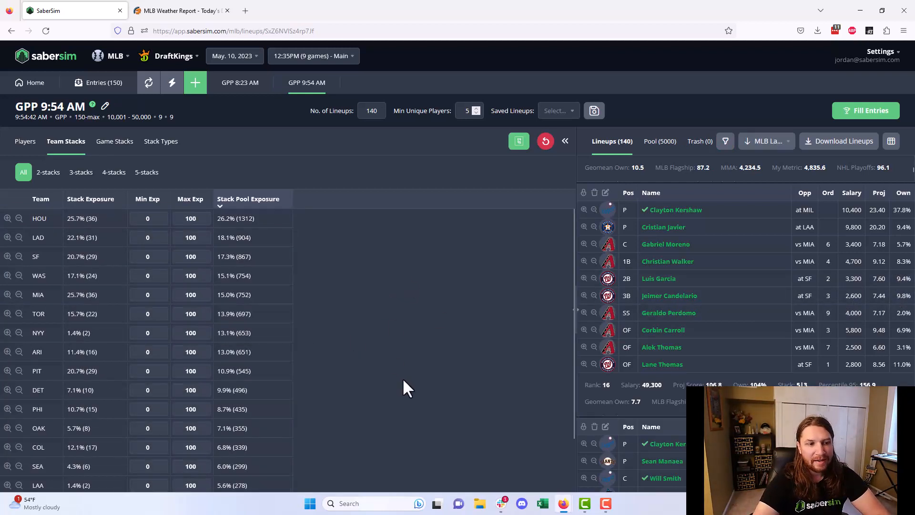
Step: Review the full range of team stack pool exposures, from HOU down to TEX and MIL
scroll(402, 379, down, 2)
scroll(142, 274, up, 2)
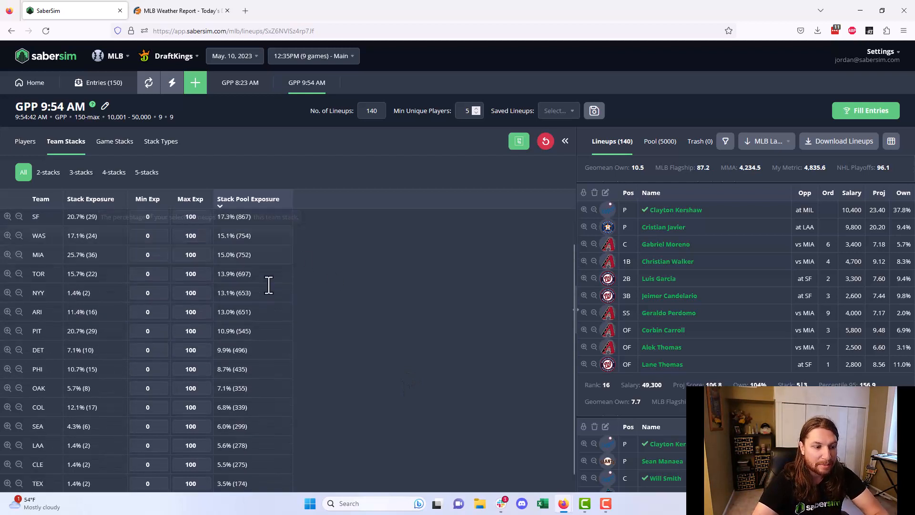
scroll(265, 286, down, 2)
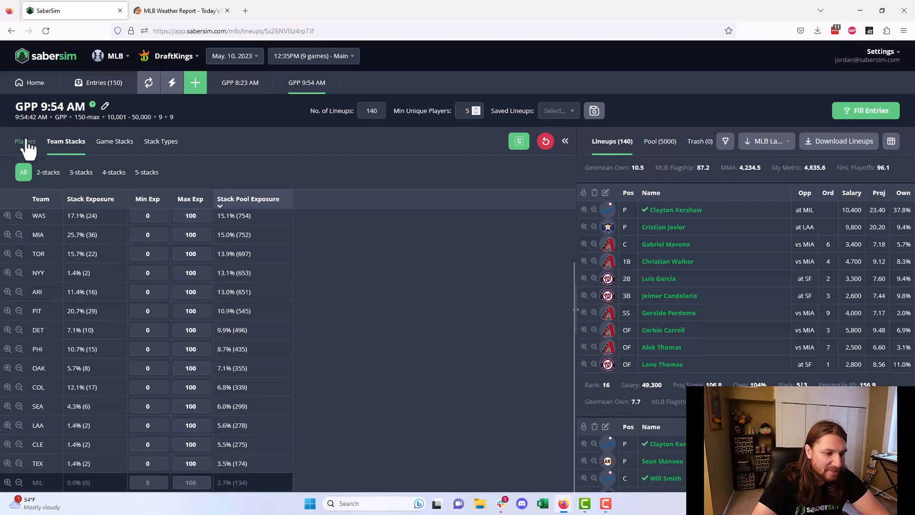
drag(219, 465, 249, 468)
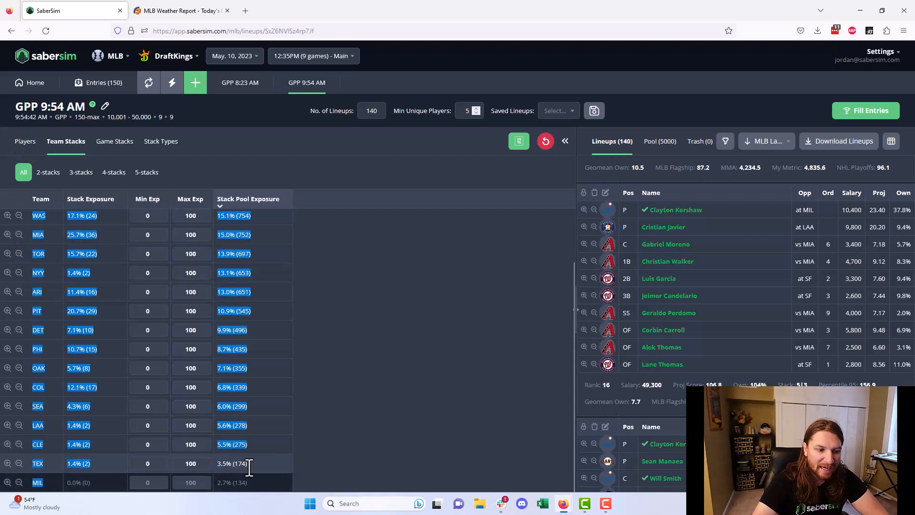
click(249, 468)
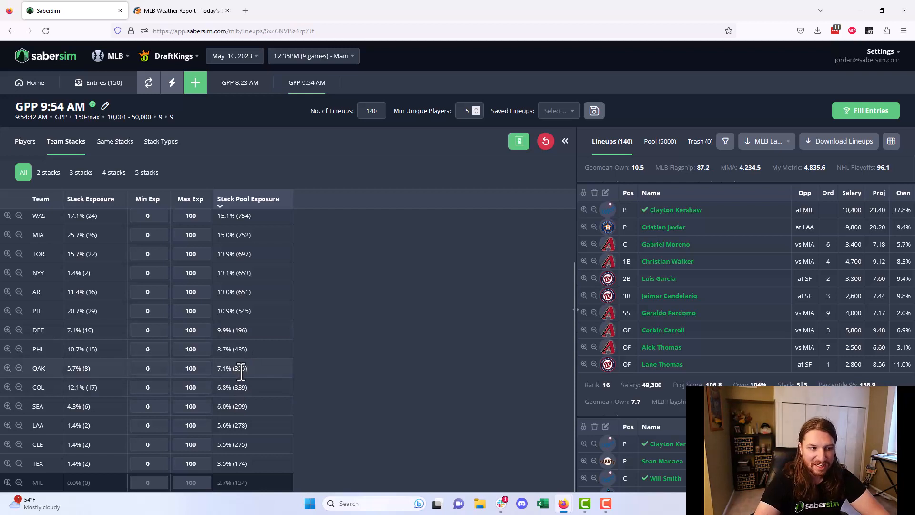
scroll(230, 329, up, 2)
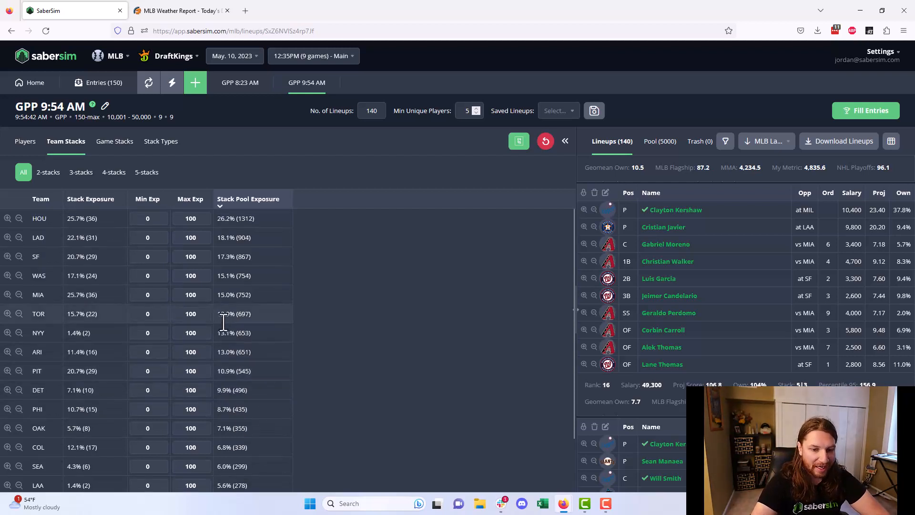
Step: Sort the pitchers by lineup exposure and check Cristian Javier's exposure
click(34, 145)
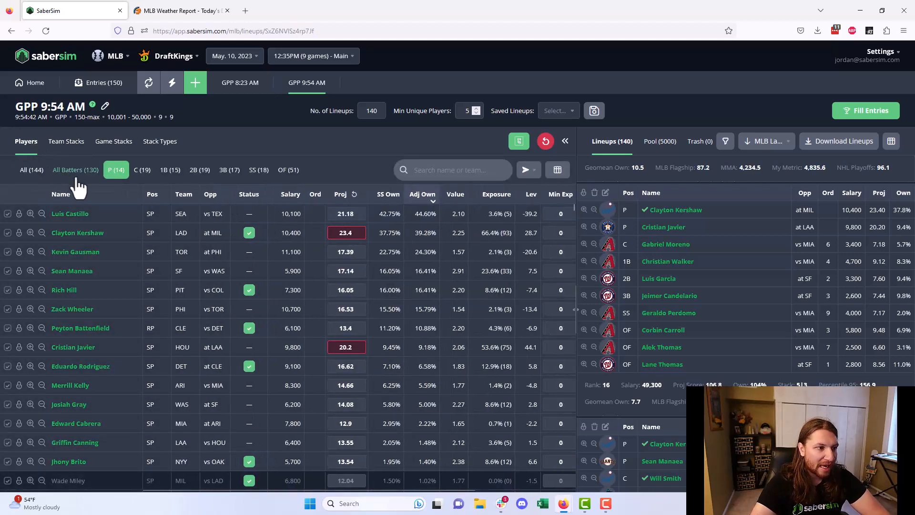
click(491, 204)
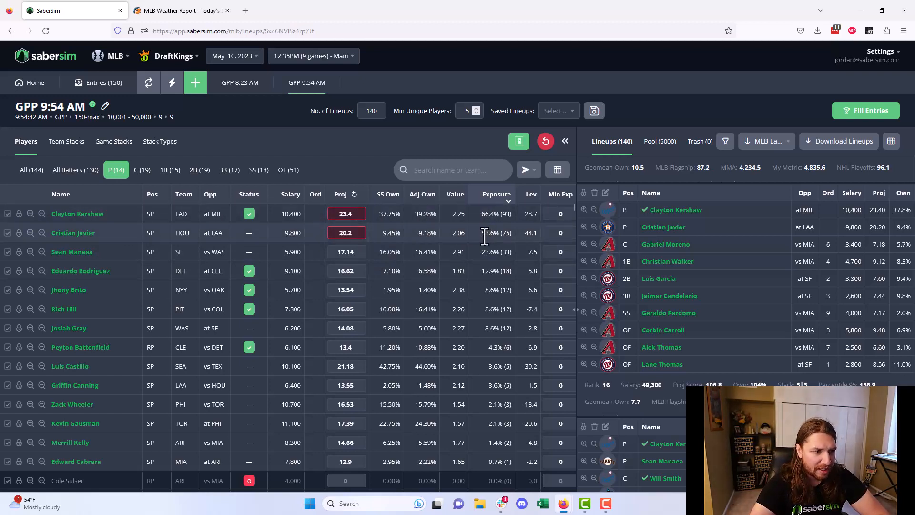
drag(482, 234, 500, 235)
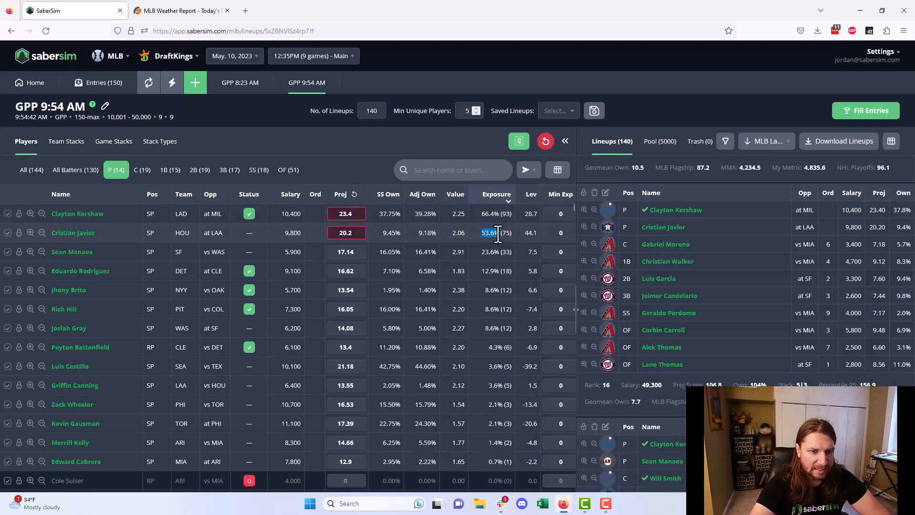
click(500, 234)
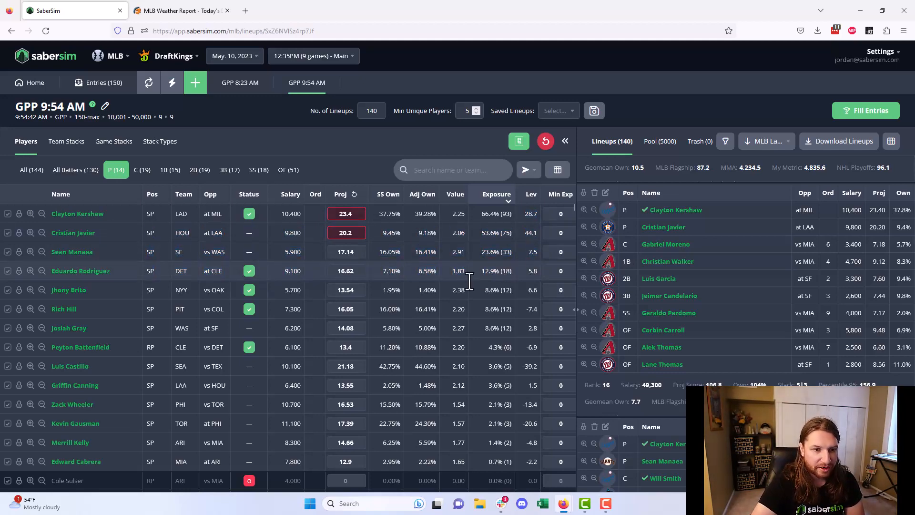
Step: Rank the pitchers by projection, compare with the team stack exposures, and return to the pitcher list
click(341, 194)
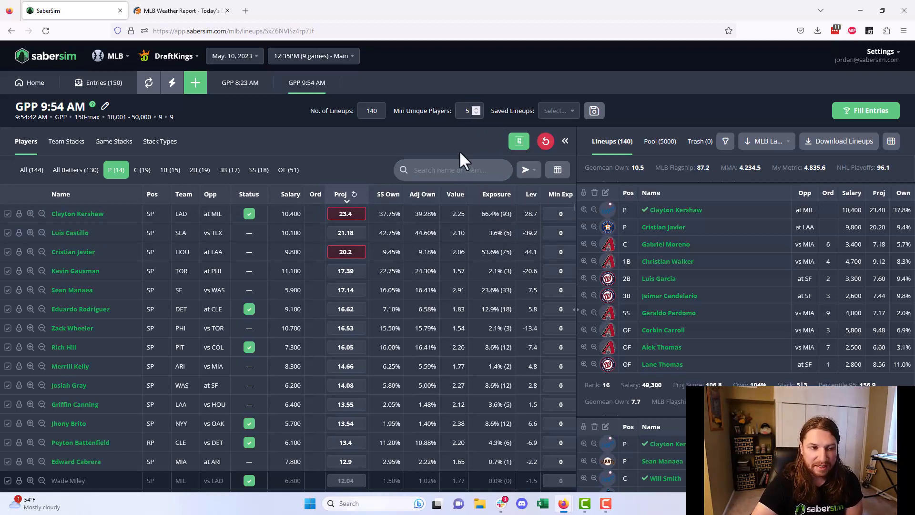
click(85, 143)
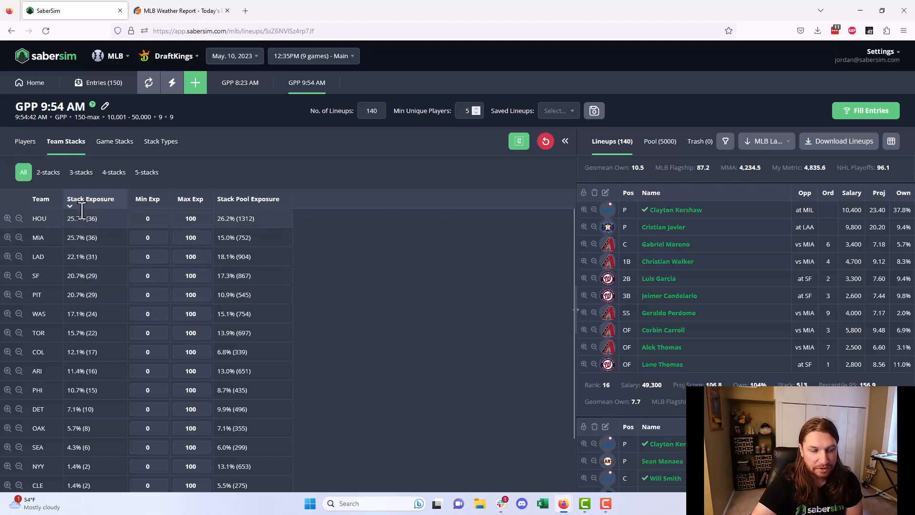
click(31, 149)
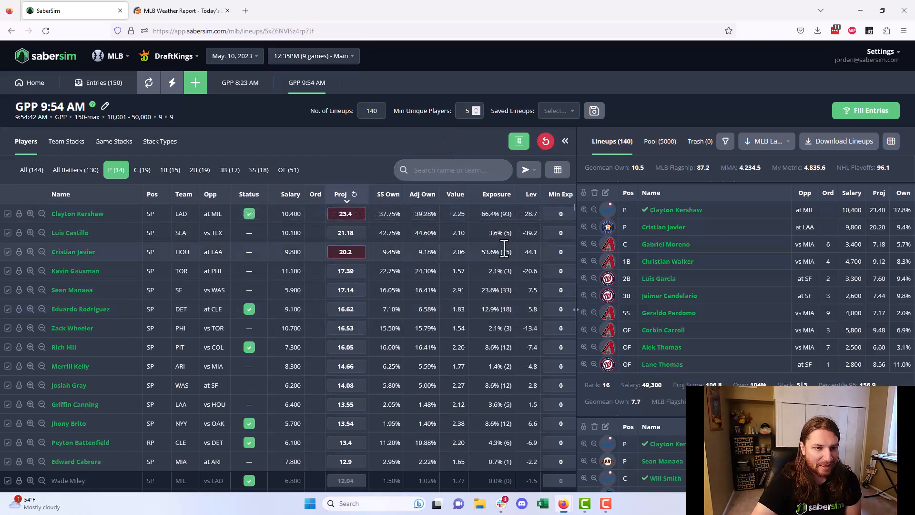
Step: List all players ranked by leverage from highest to lowest and check Luis Arraez's leverage
scroll(504, 249, right, 2)
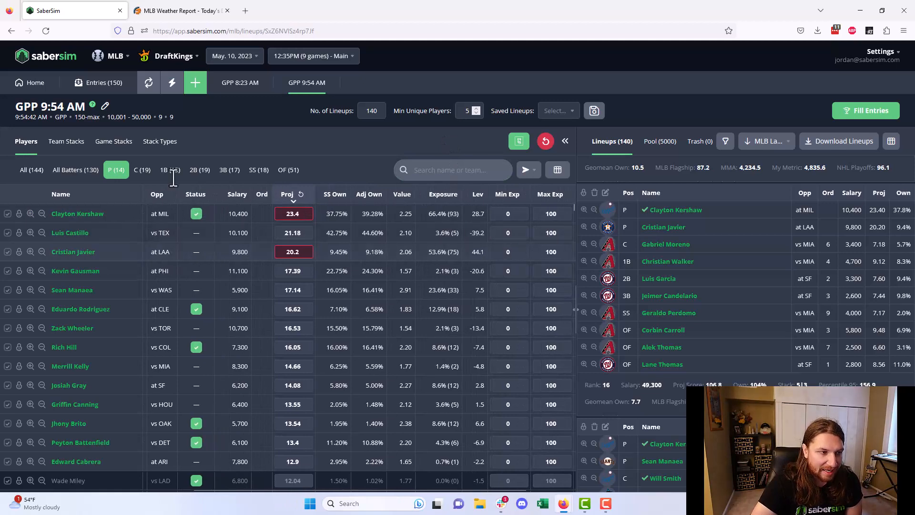
click(33, 170)
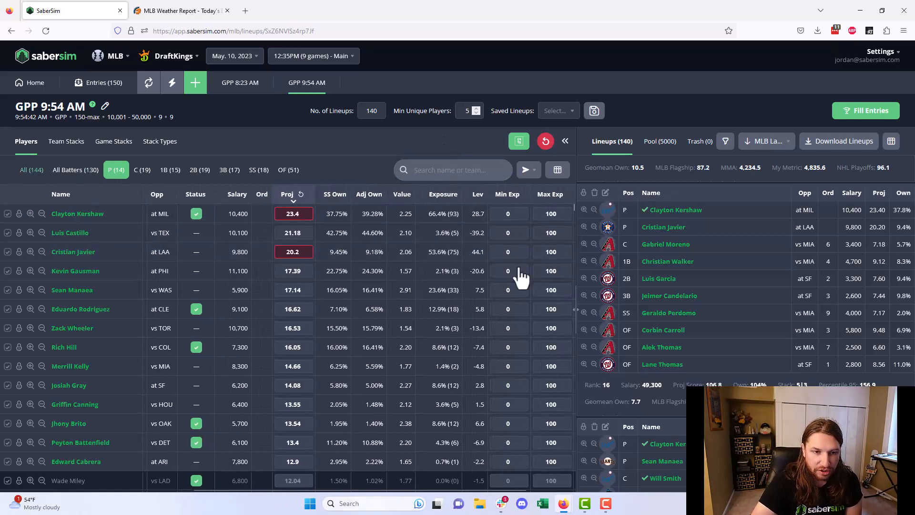
click(476, 198)
scroll(477, 208, left, 1)
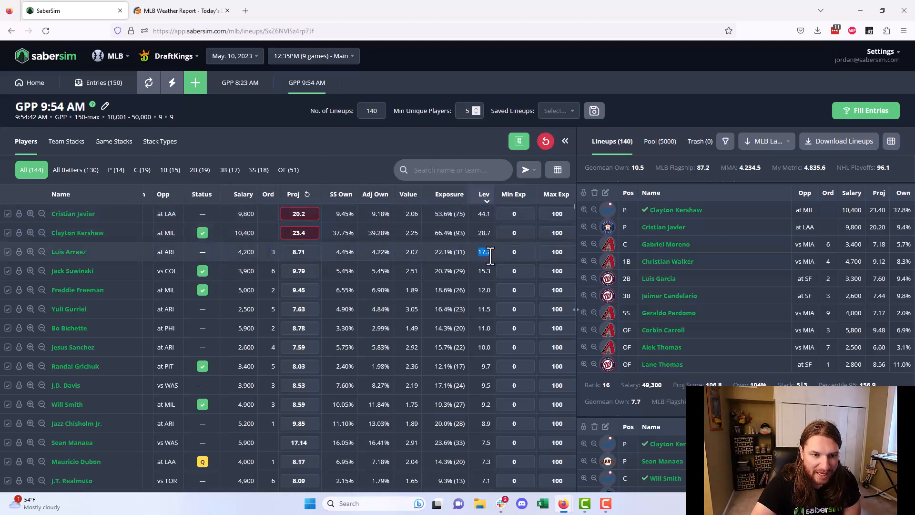
mouse_move(478, 252)
mouse_down()
mouse_move(488, 270)
mouse_move(487, 253)
mouse_up()
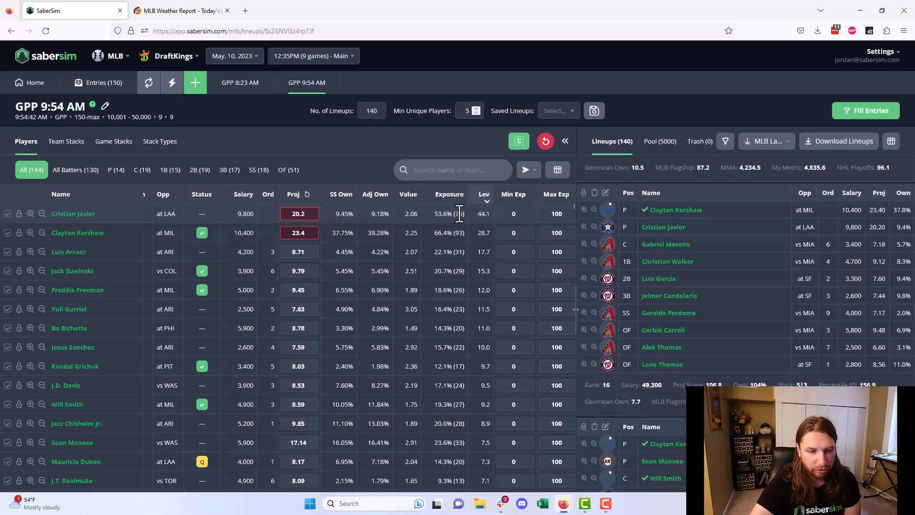
Step: Reverse the leverage ranking to check Luis Castillo's leverage, and restore the highest-first order
click(485, 195)
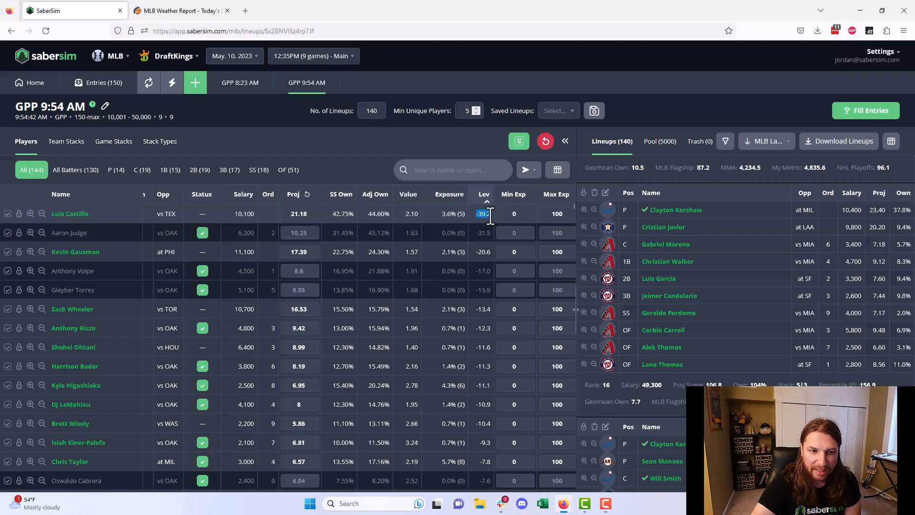
click(488, 217)
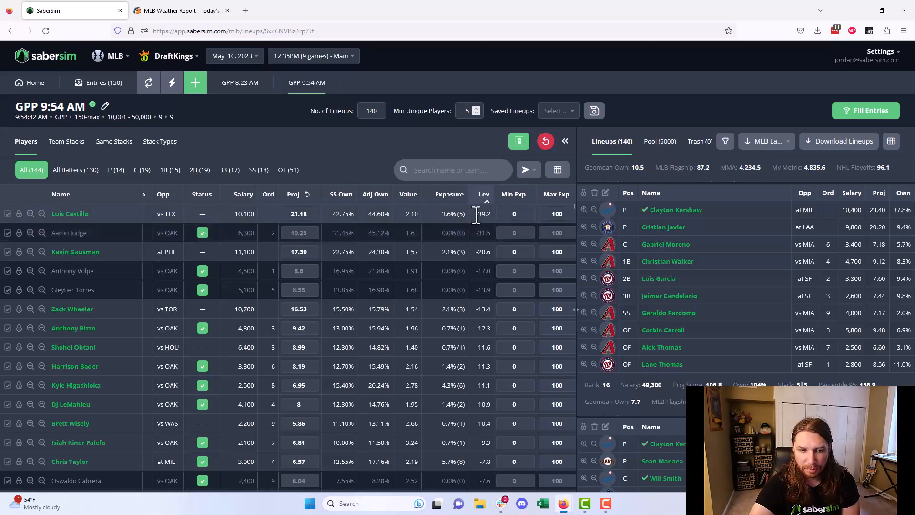
click(483, 195)
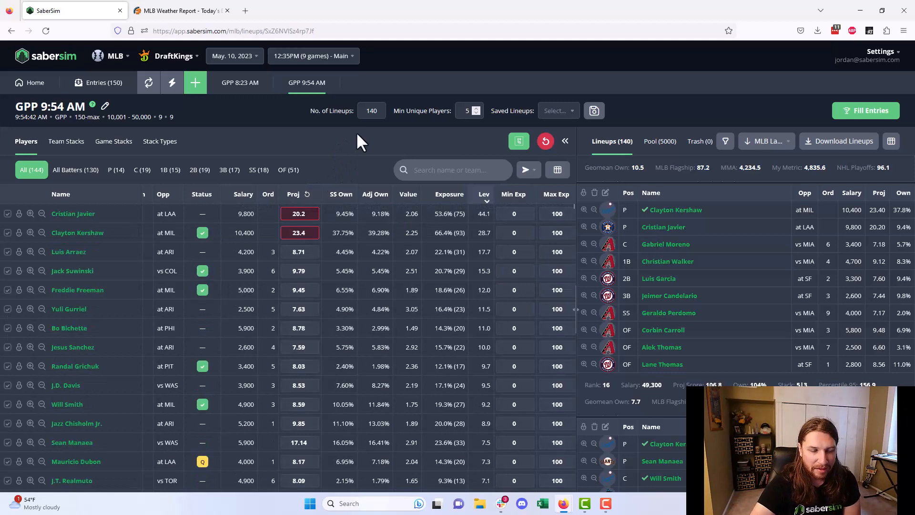
Step: Limit the list to batters, compare their lowest and highest leverage values, and return to all players
click(74, 169)
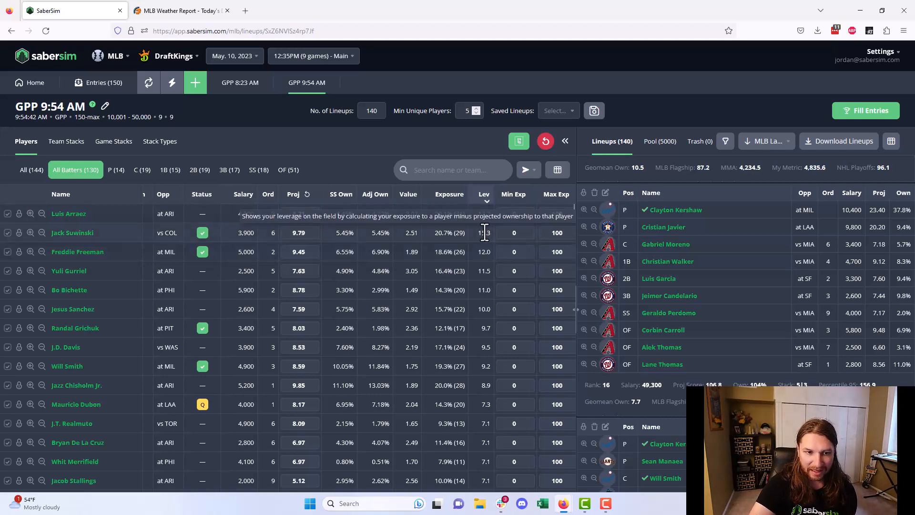
click(486, 196)
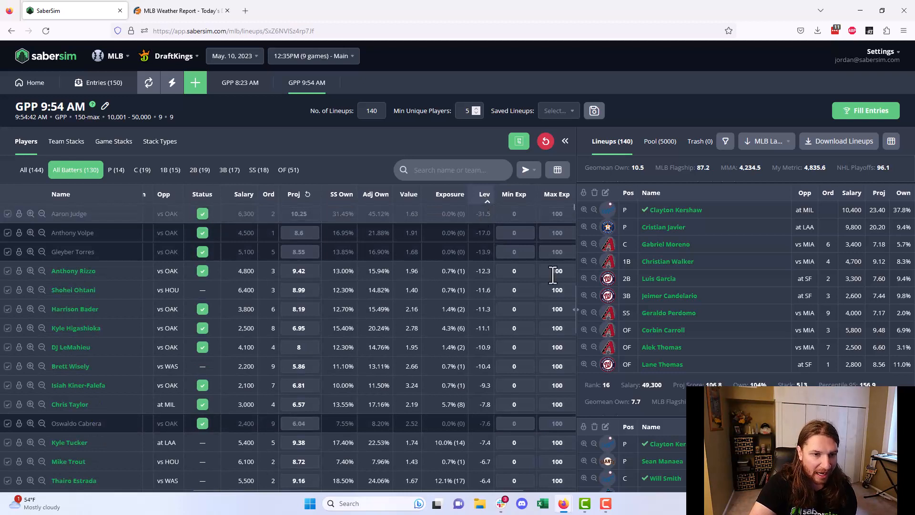
click(486, 202)
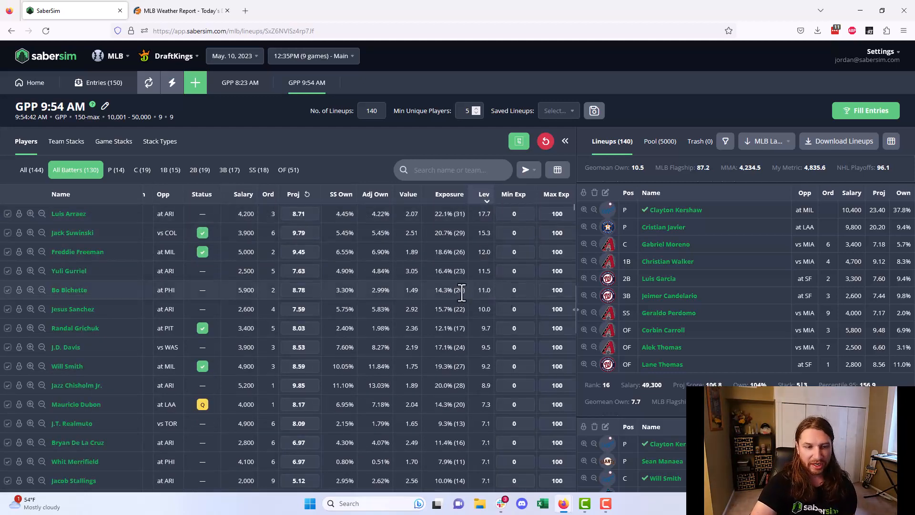
double_click(486, 214)
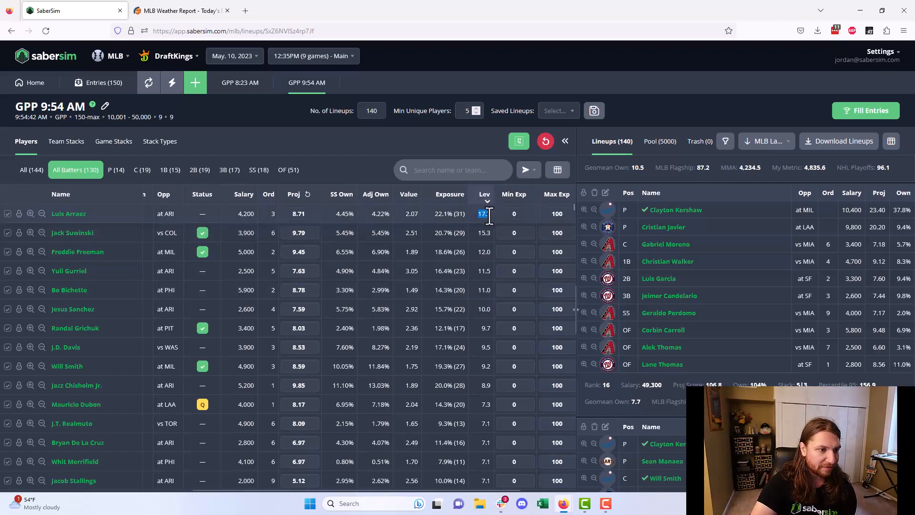
click(485, 218)
scroll(462, 219, left, 2)
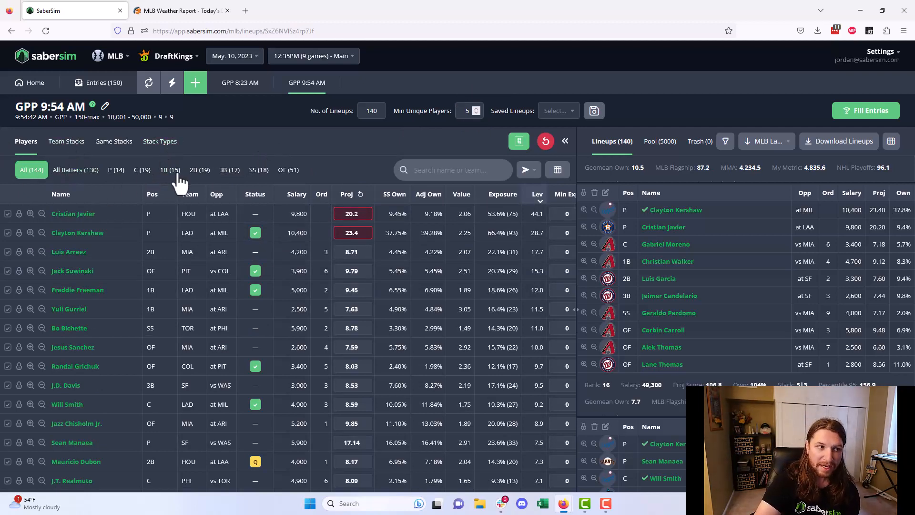
Step: Review the exposures by stack type and the full list of team stack exposures
click(162, 143)
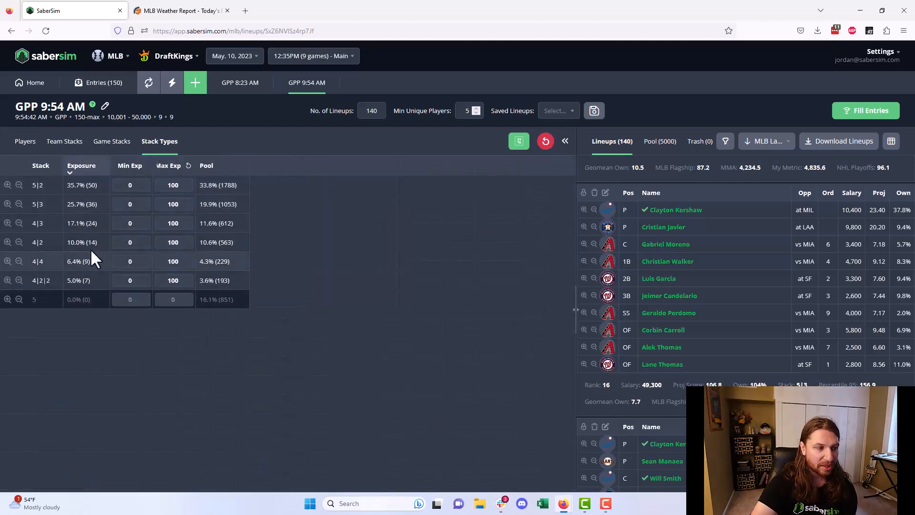
click(66, 142)
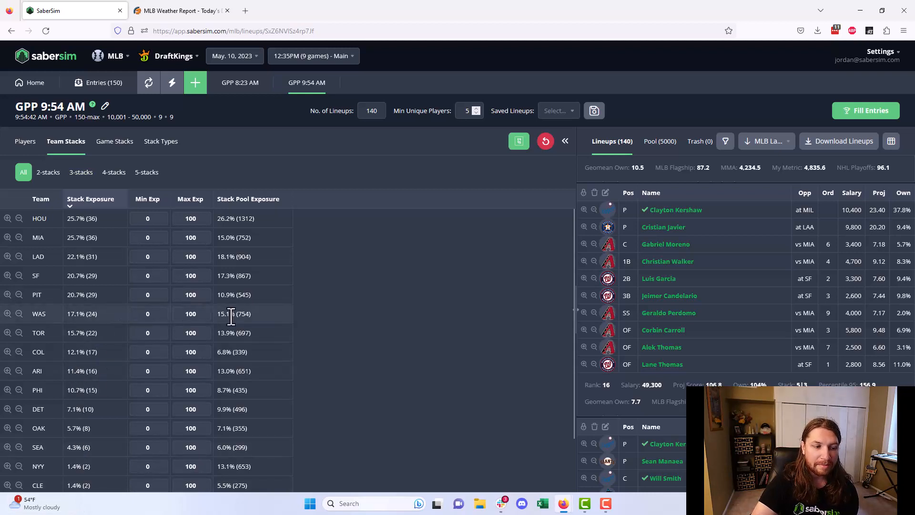
scroll(231, 317, down, 2)
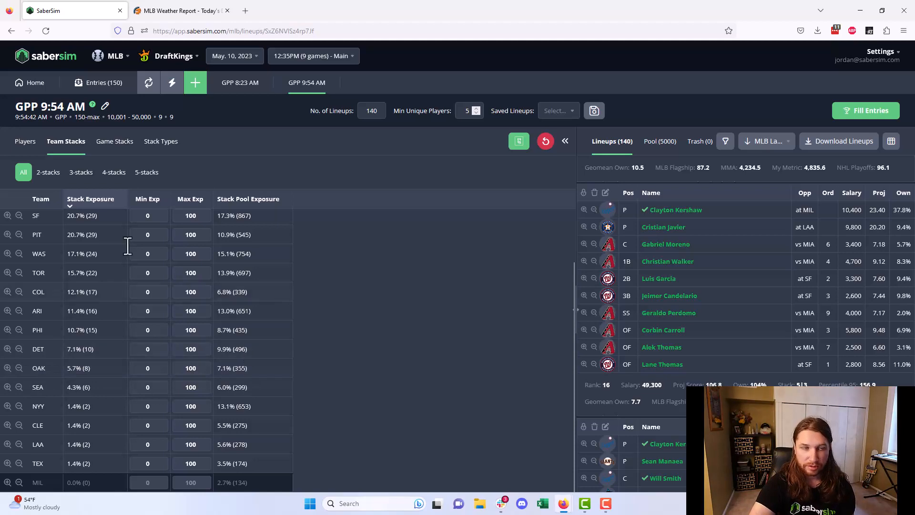
Step: Check Cristian Javier's leverage among all players, compare exposures ranked by projection, and rank the players by leverage again
click(29, 144)
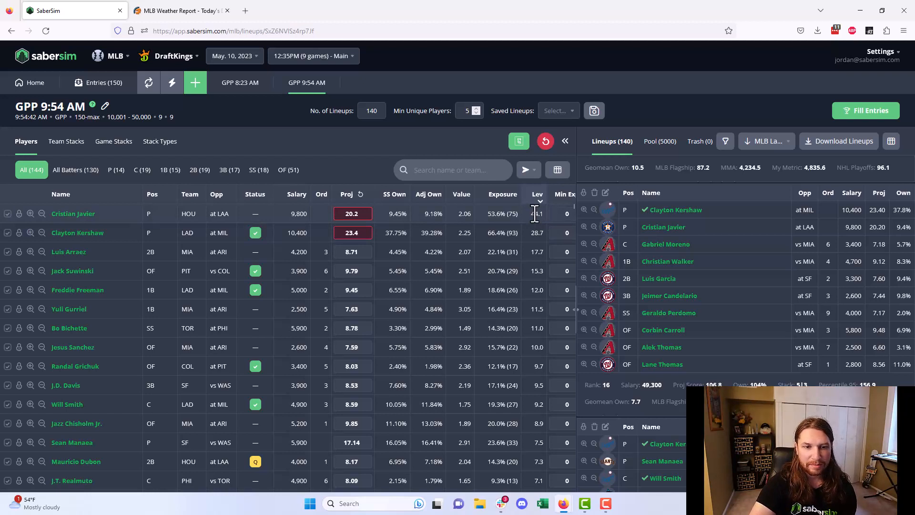
drag(532, 213, 542, 213)
click(544, 214)
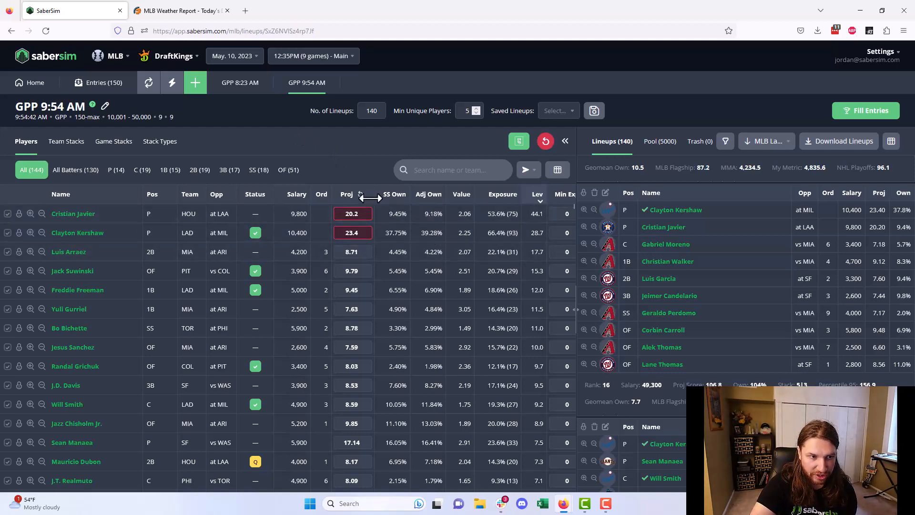
click(356, 193)
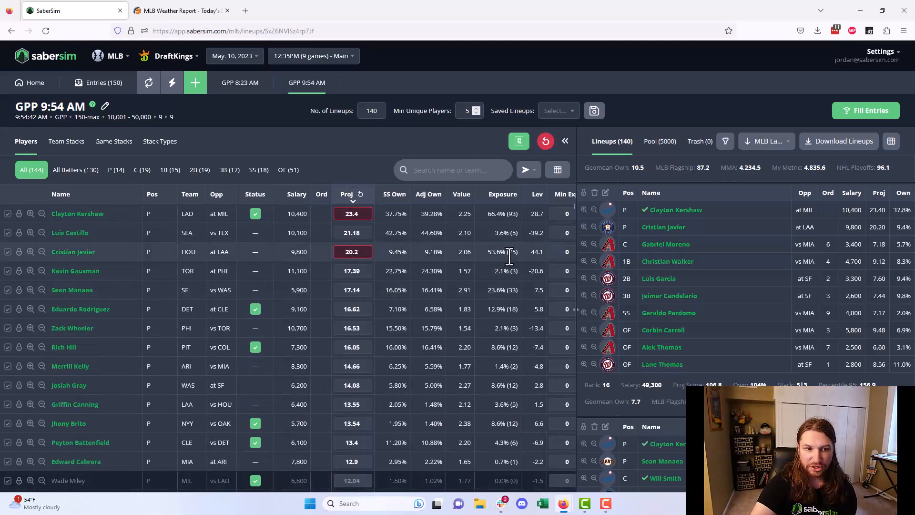
click(540, 196)
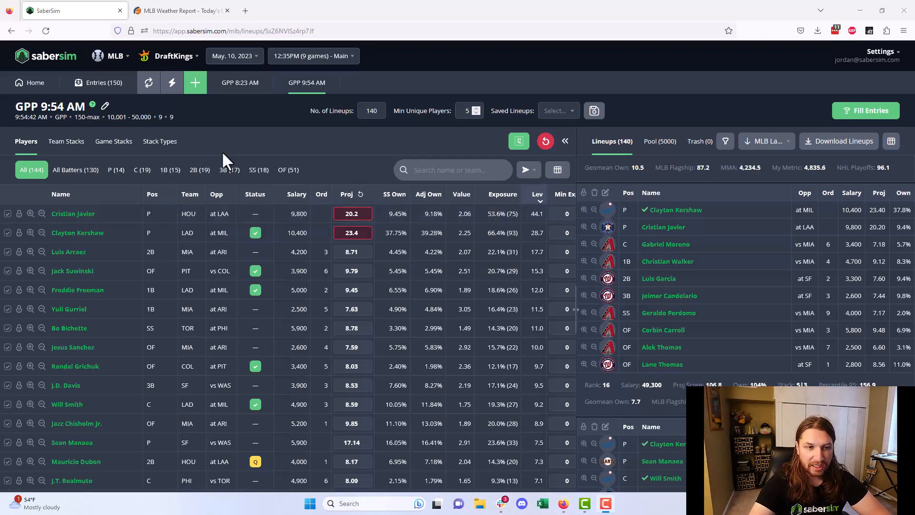
Step: Rename the GPP 9:54 AM build as Large Field
click(104, 106)
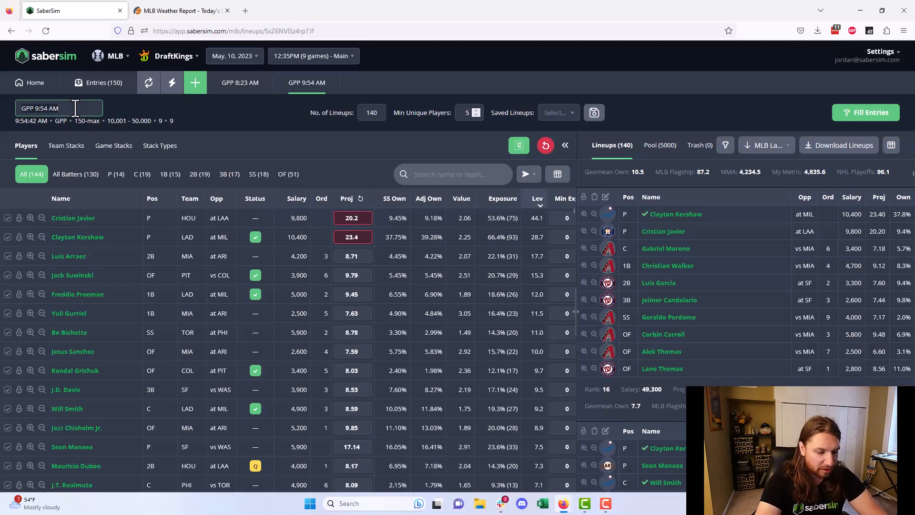
key(ctrl+a)
text(Lar)
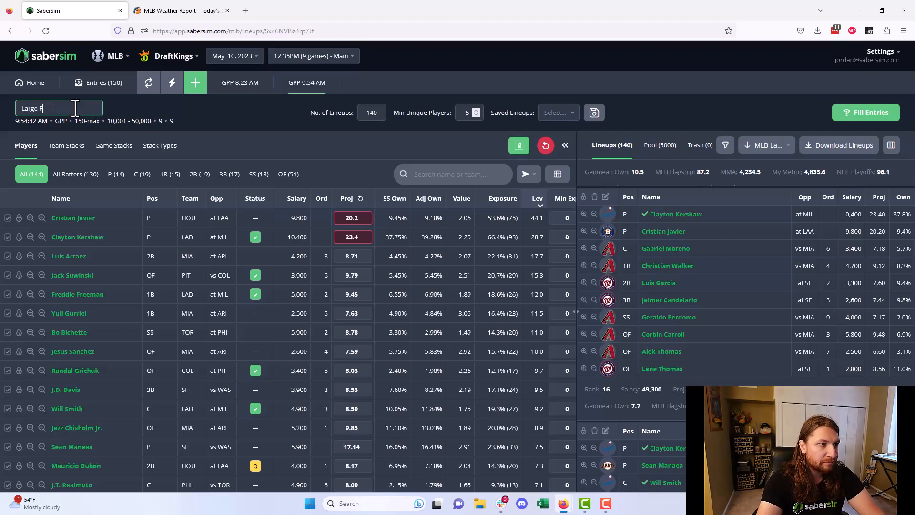
text(ge Field)
click(285, 112)
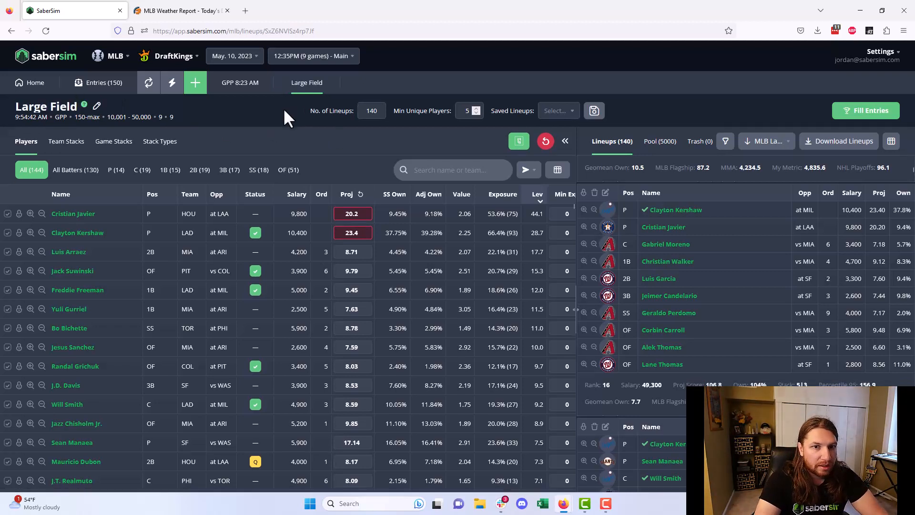
Step: Save the current set of 140 lineups and name the saved set Large Field
click(594, 112)
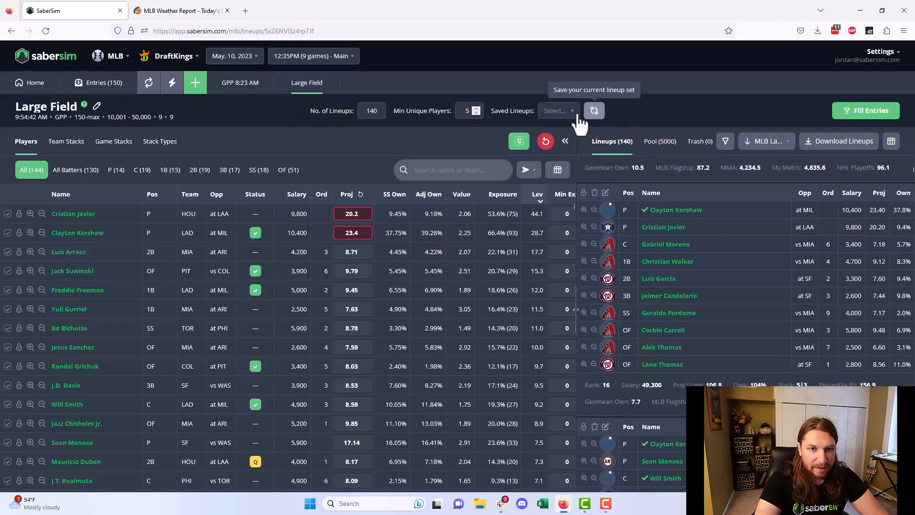
click(587, 117)
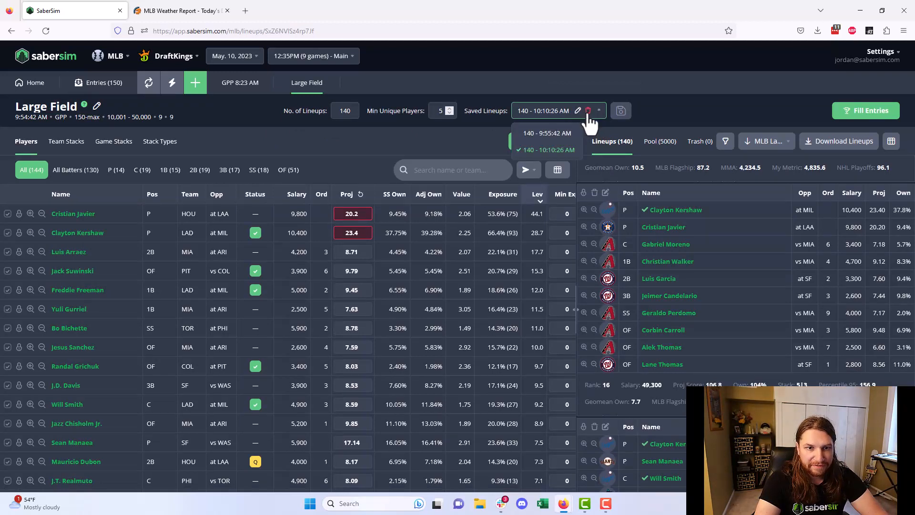
click(577, 112)
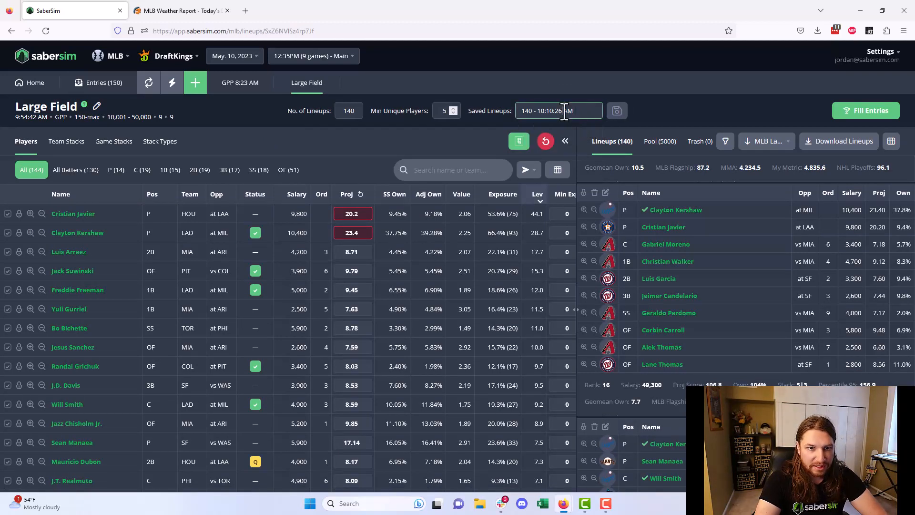
click(565, 111)
key(ctrl+a)
text(Large)
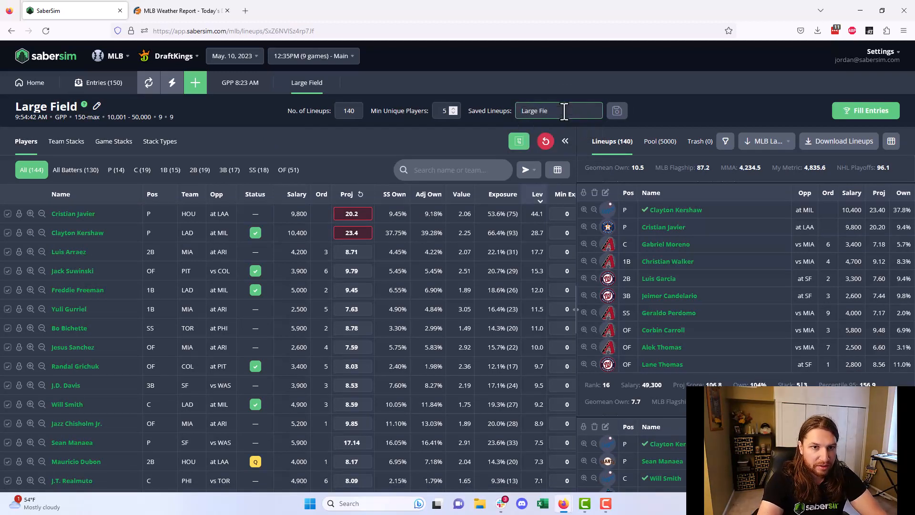
key(Return)
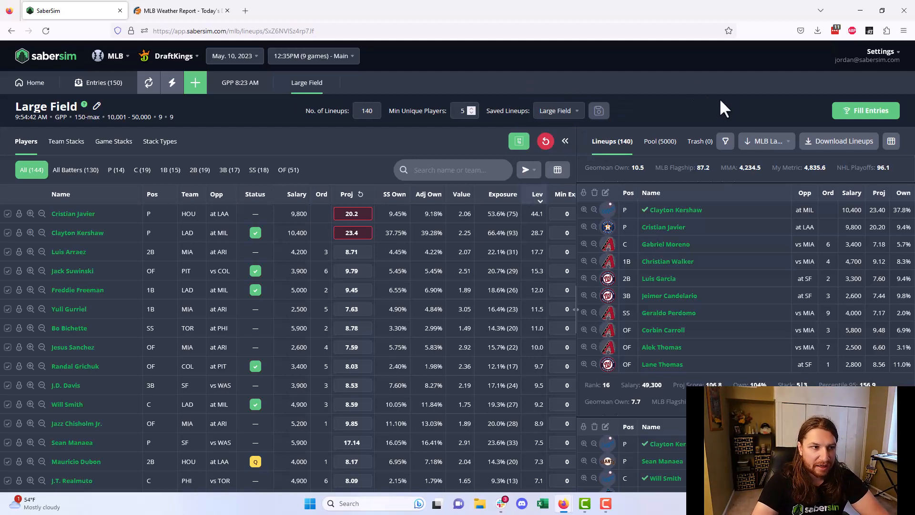
Step: Start setting up a new GPP build with the entry limit at Single Entry
click(196, 83)
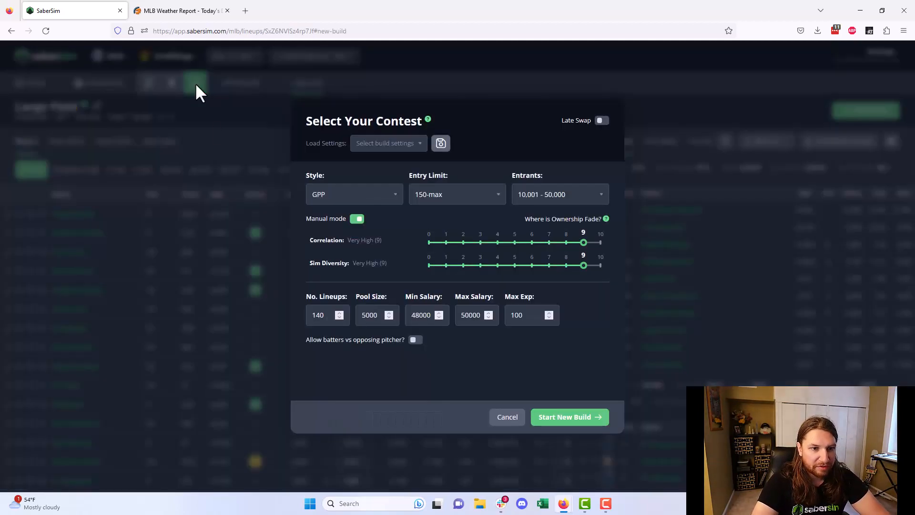
click(443, 194)
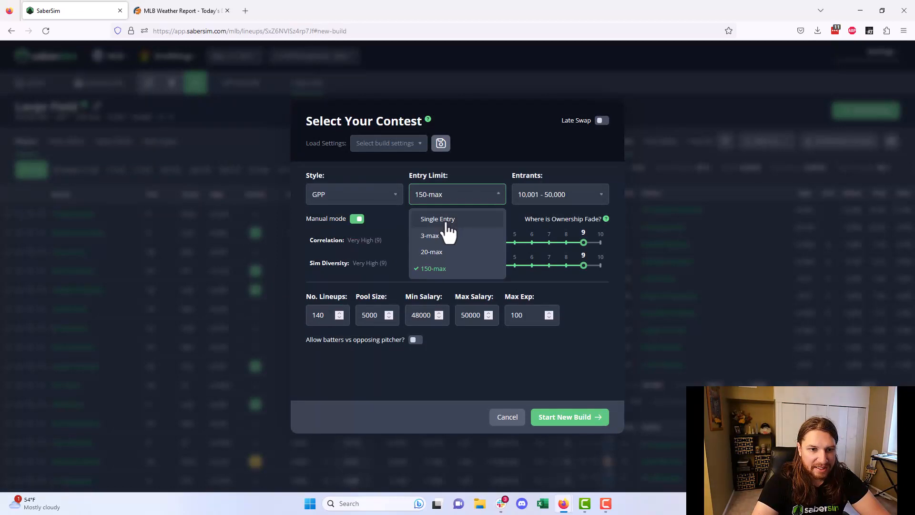
click(447, 222)
Step: Compare the suggested correlation and sim diversity settings for 101 - 1,000 and 1,001 - 10,000 entrants
click(567, 198)
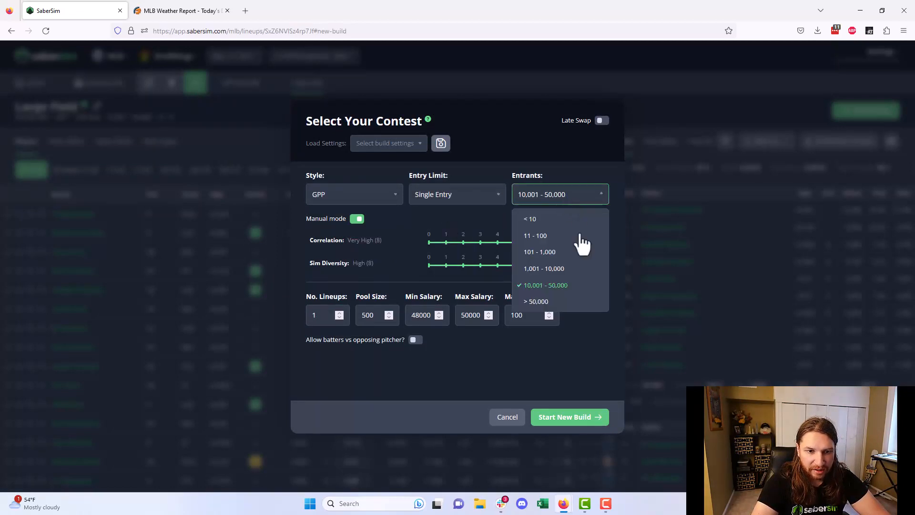
click(560, 252)
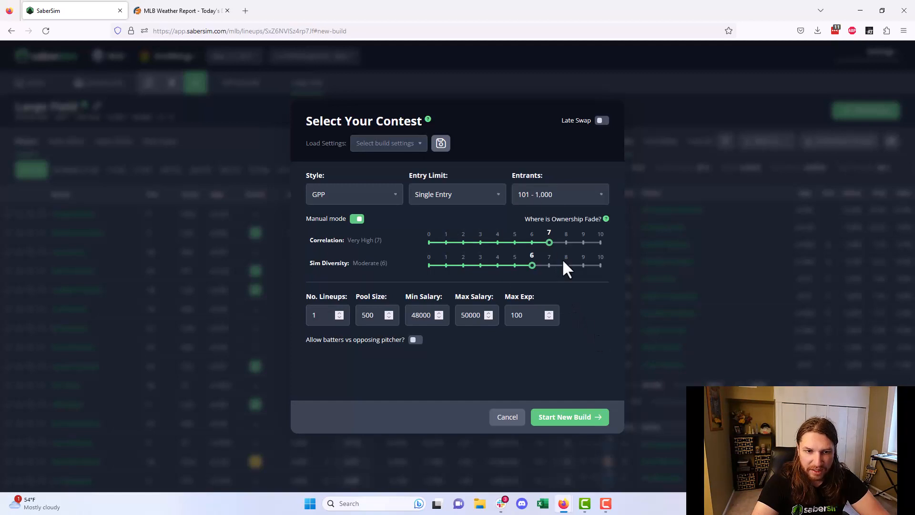
click(553, 196)
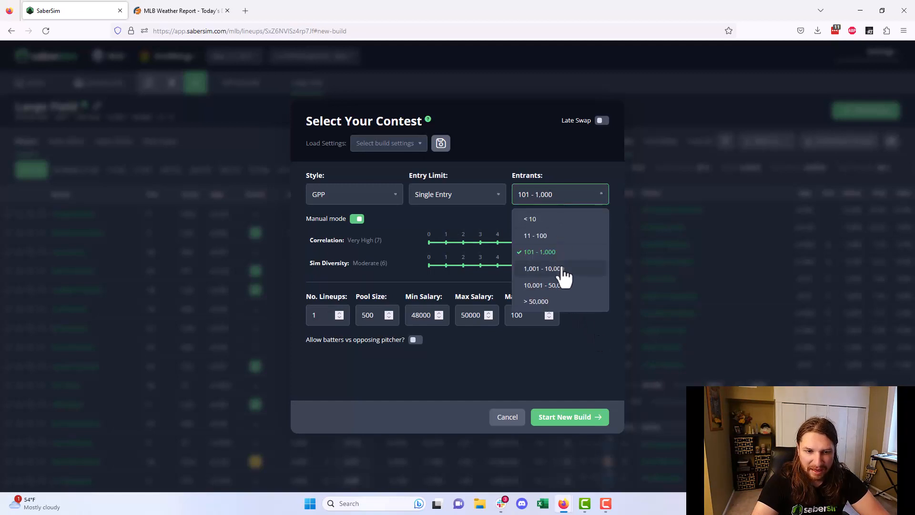
click(564, 274)
click(562, 199)
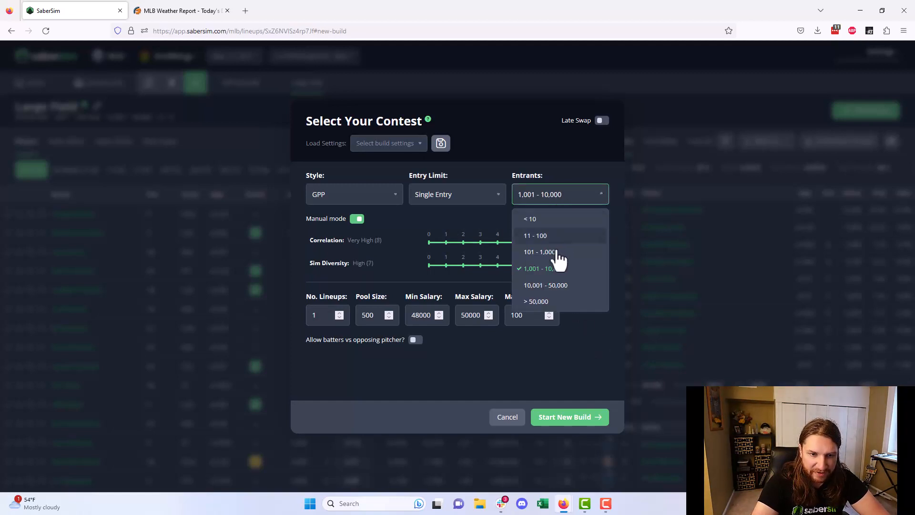
click(556, 253)
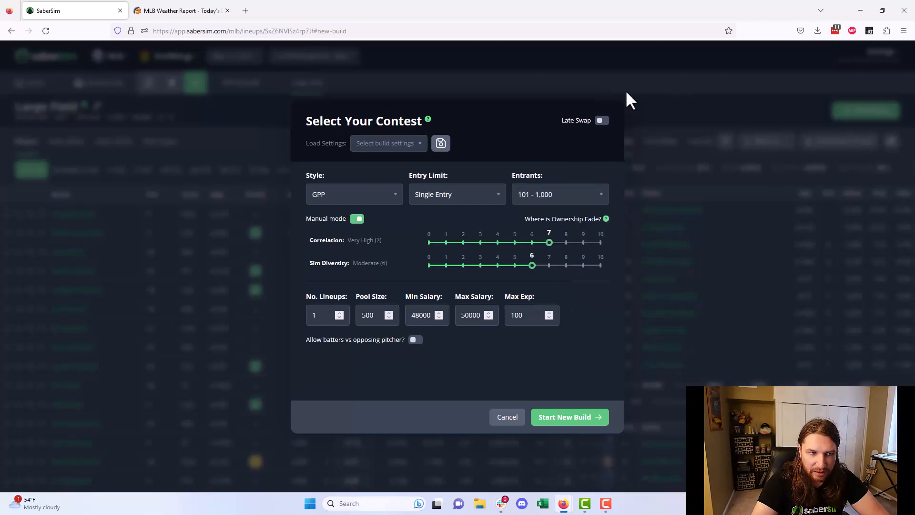
Step: Leave the build setup and check the entered contests and their entry limits
click(629, 100)
click(102, 88)
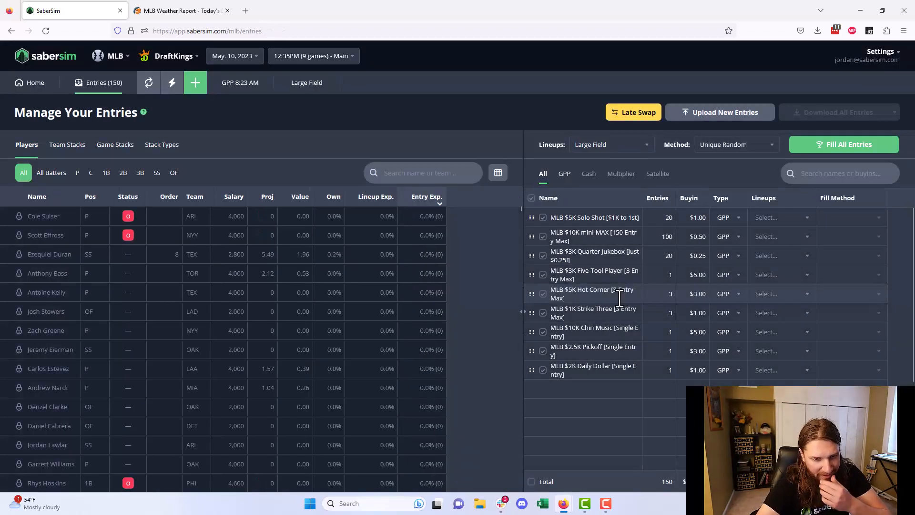
Step: Reopen the new build setup and choose 1,001 - 10,000 entrants for the single-entry contest
click(198, 86)
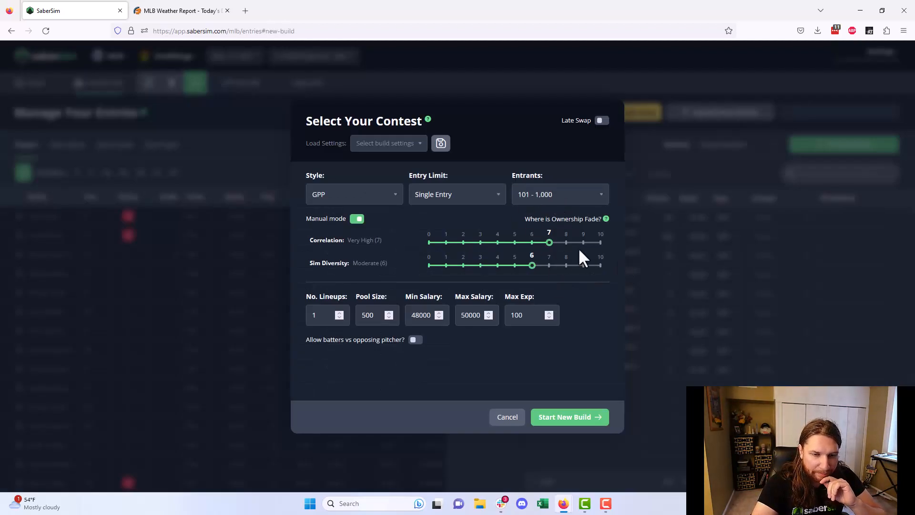
click(581, 195)
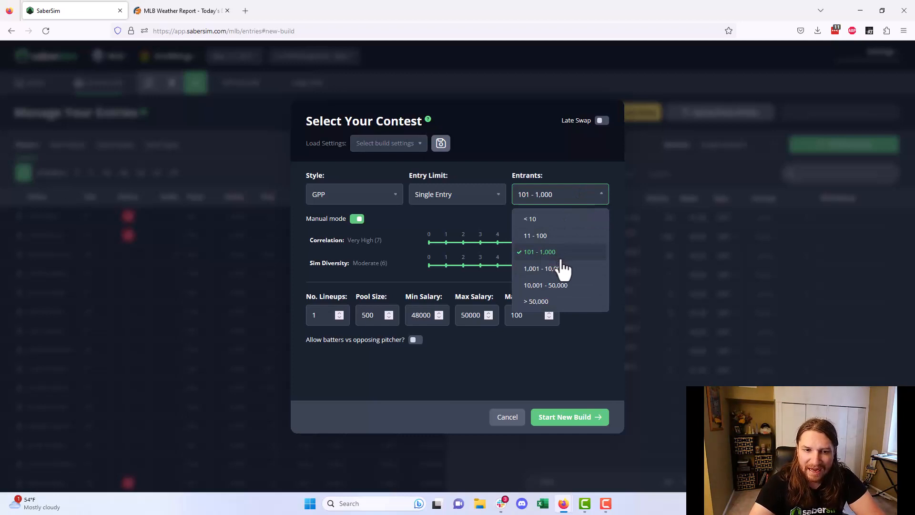
click(562, 269)
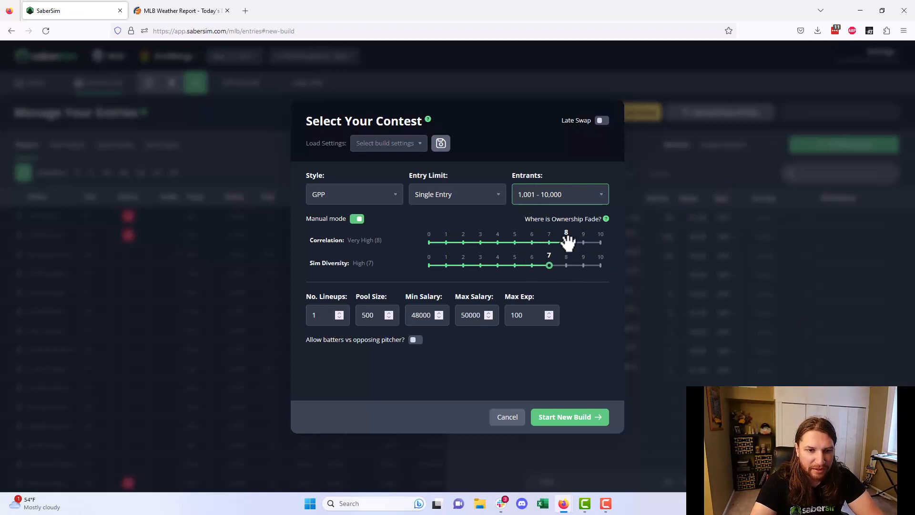
Step: Set the build to 10 lineups with a pool size of 5000 and run it
click(328, 315)
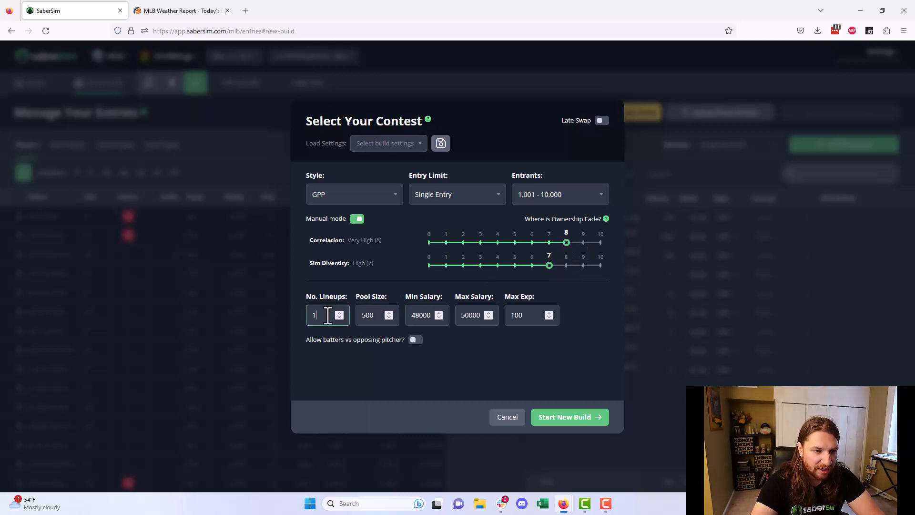
text(0)
key(Tab)
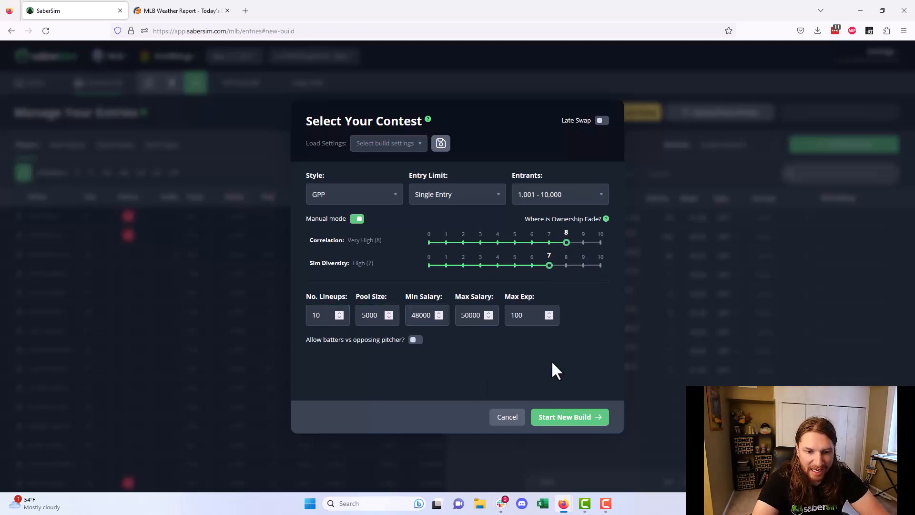
click(570, 423)
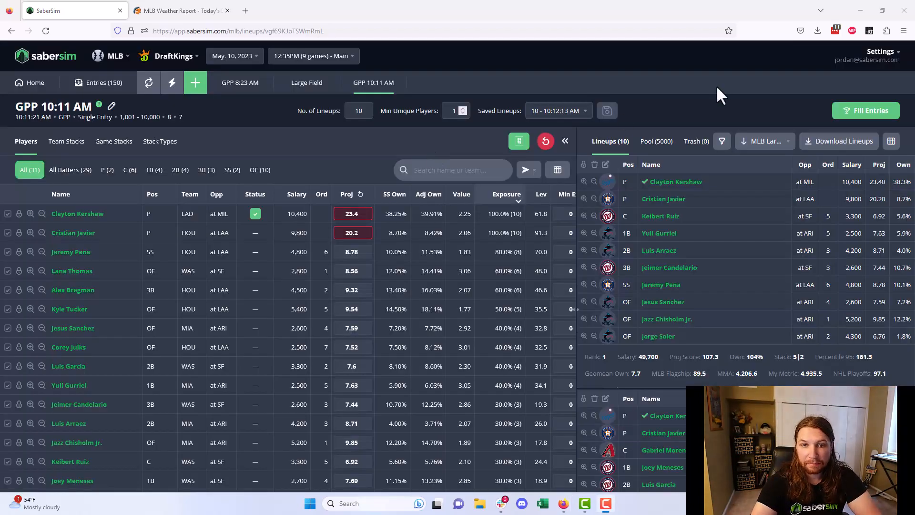
Step: Inspect the components and weights of the MLB Large Slate | 1k-10k lineup metric
click(762, 140)
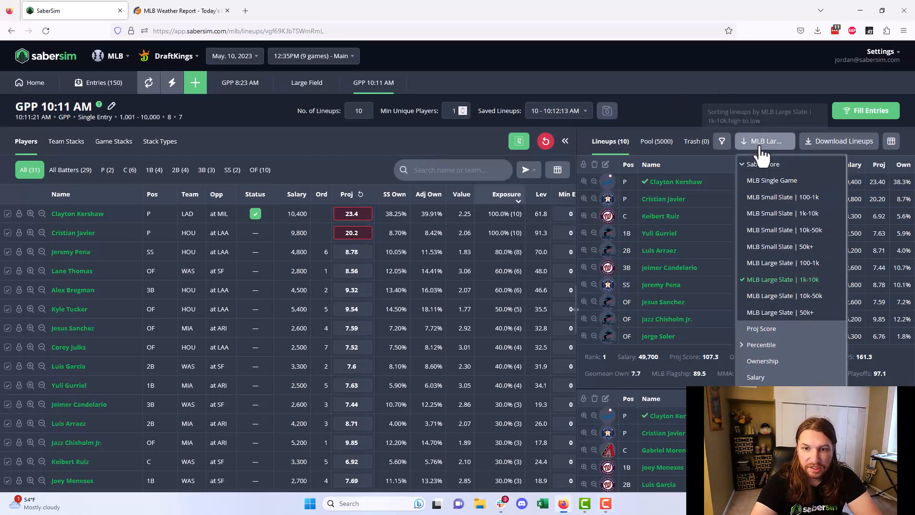
click(838, 280)
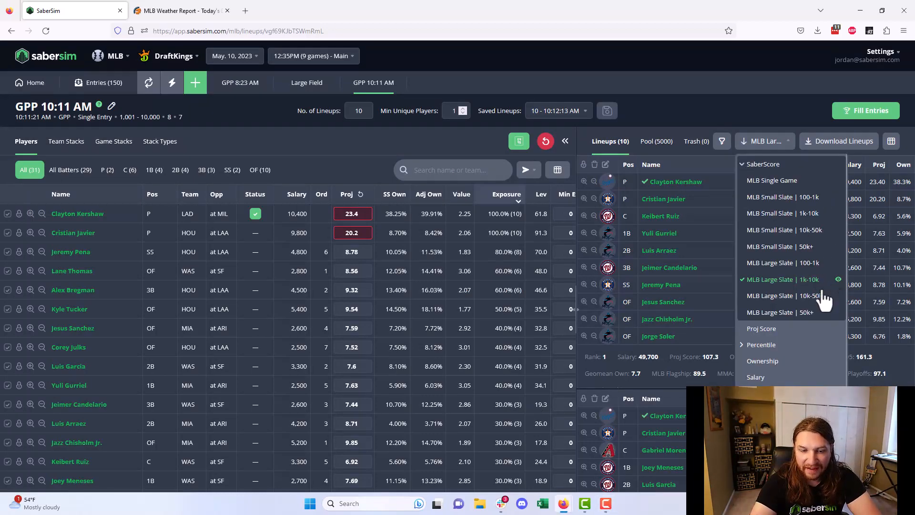
scroll(548, 340, down, 2)
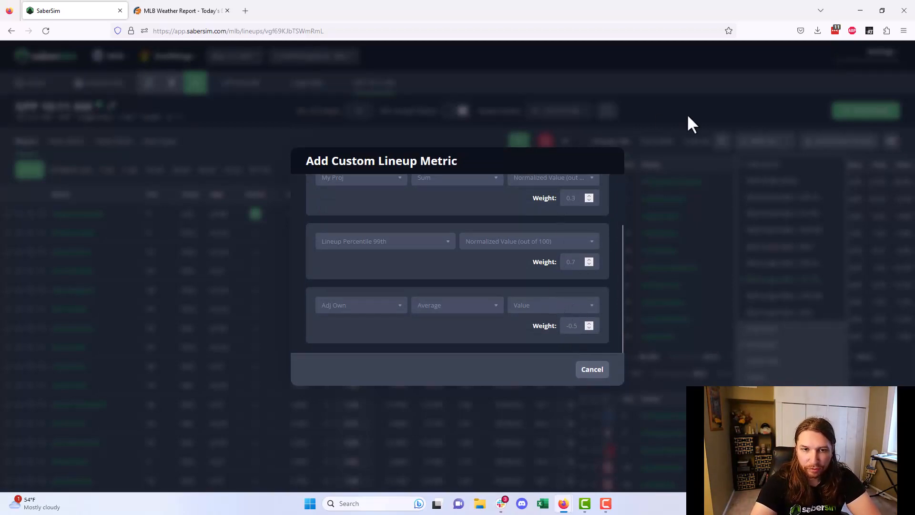
click(707, 117)
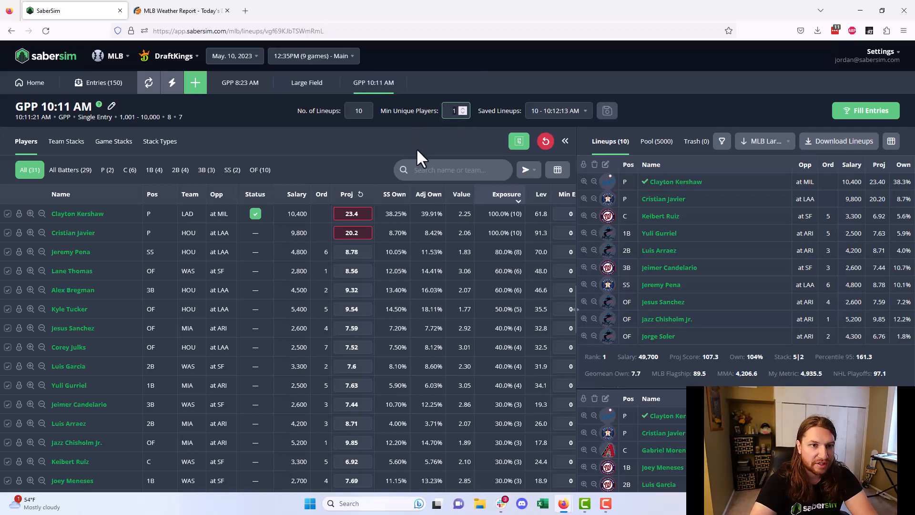
Step: Set the minimum unique players to 8 and refresh the lineups
text(8)
click(545, 142)
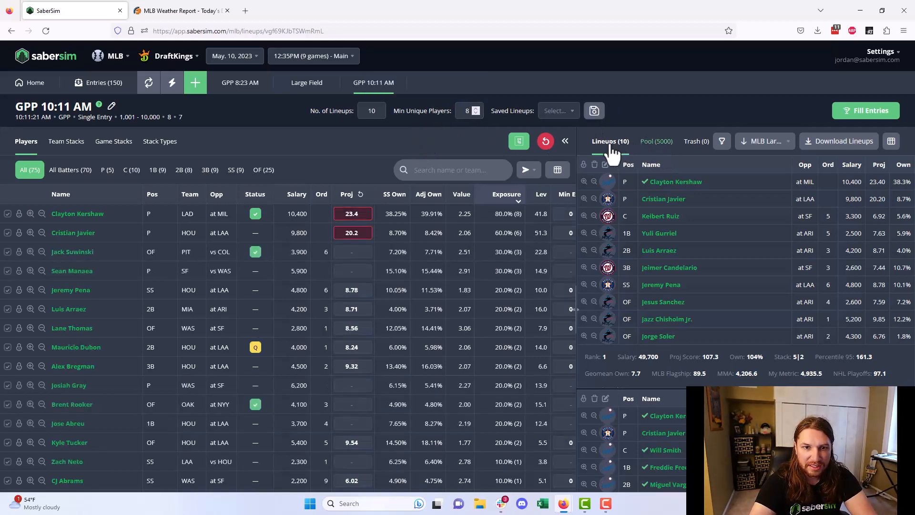
Step: Try a minimum of 9 unique players and look through the resulting lineups
click(475, 107)
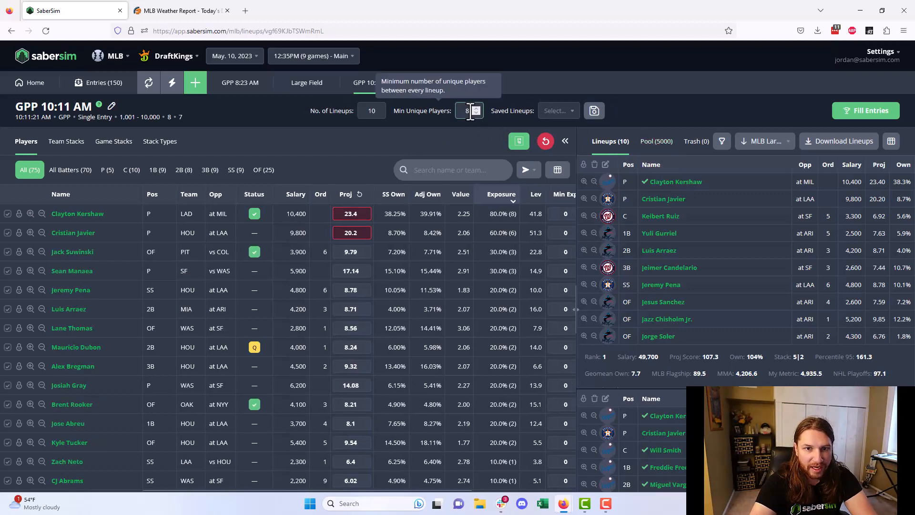
click(456, 147)
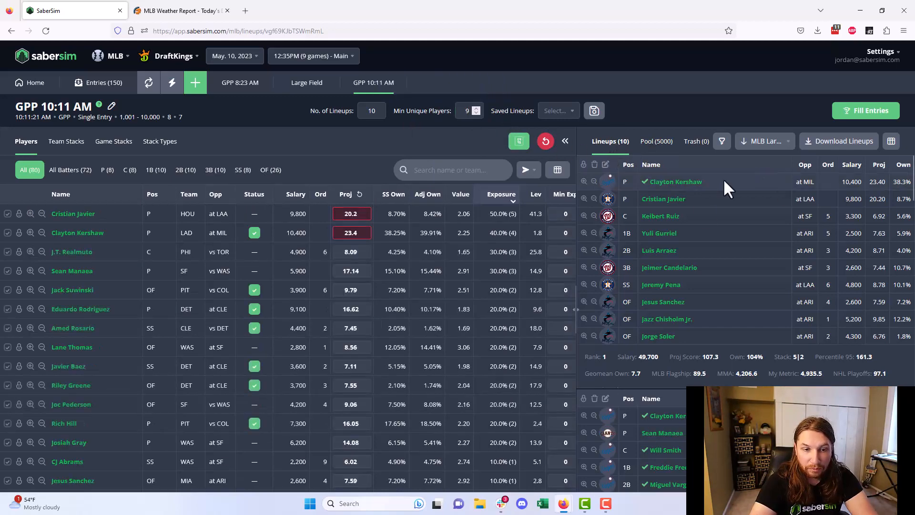
scroll(735, 230, down, 10)
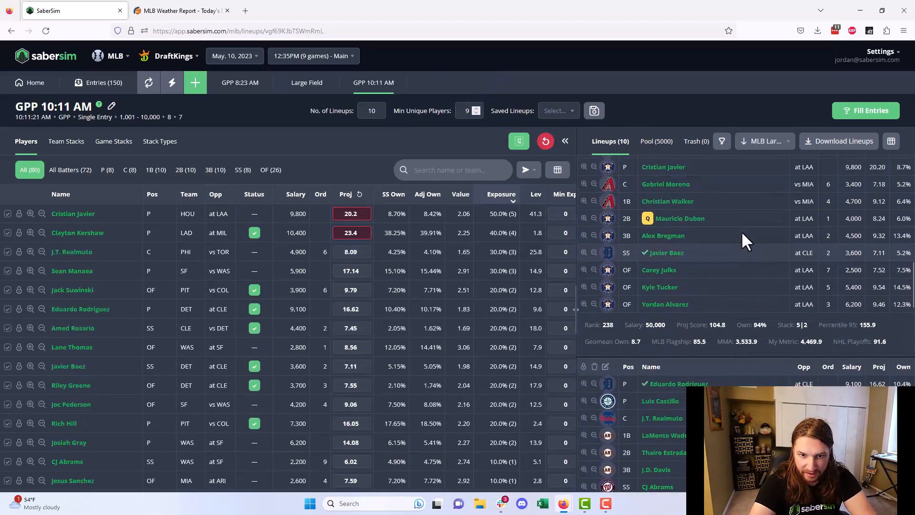
scroll(738, 243, down, 5)
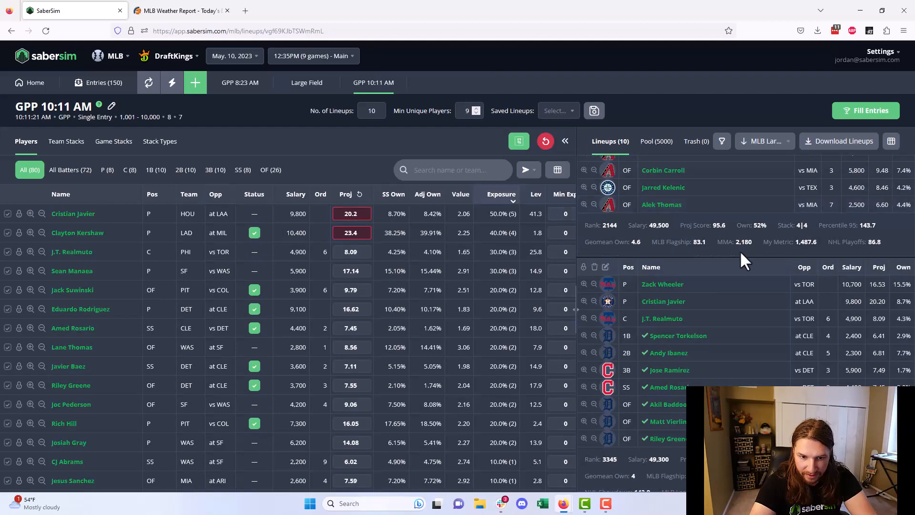
Step: Return the minimum unique players to 8 and look through the 10 lineups
click(476, 113)
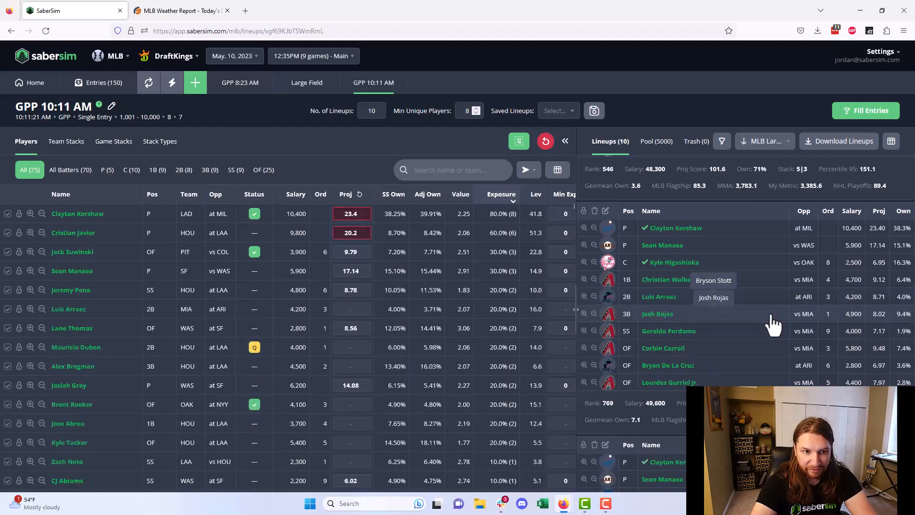
scroll(772, 324, down, 5)
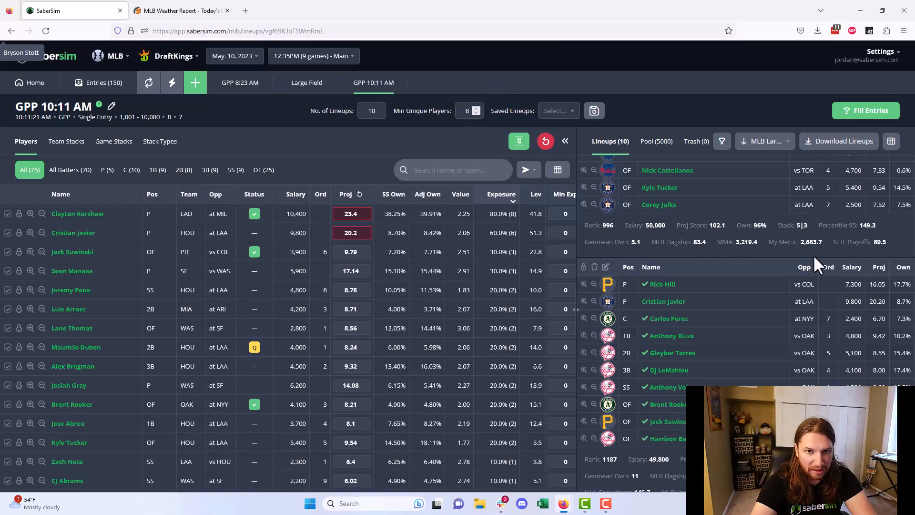
scroll(813, 254, up, 4)
scroll(813, 255, up, 10)
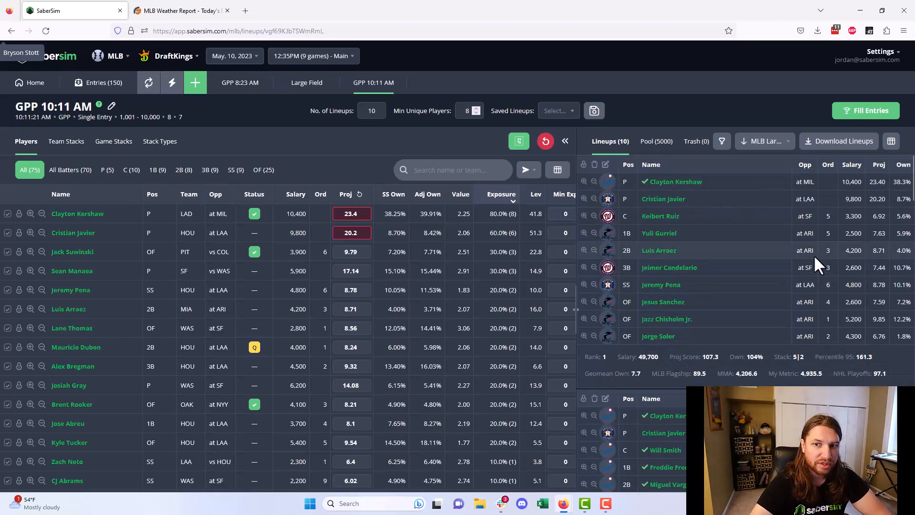
Step: Review the stack type exposures and the team stack exposures of the single-entry build
click(157, 143)
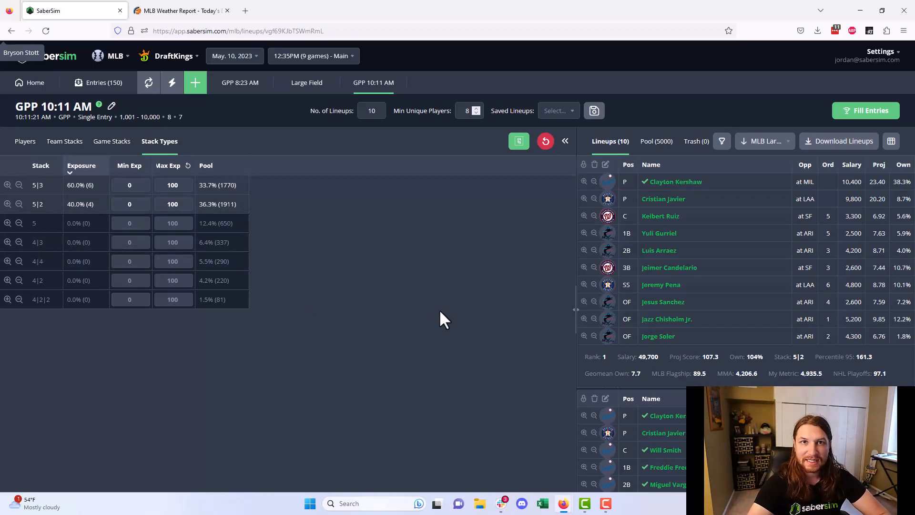
click(66, 142)
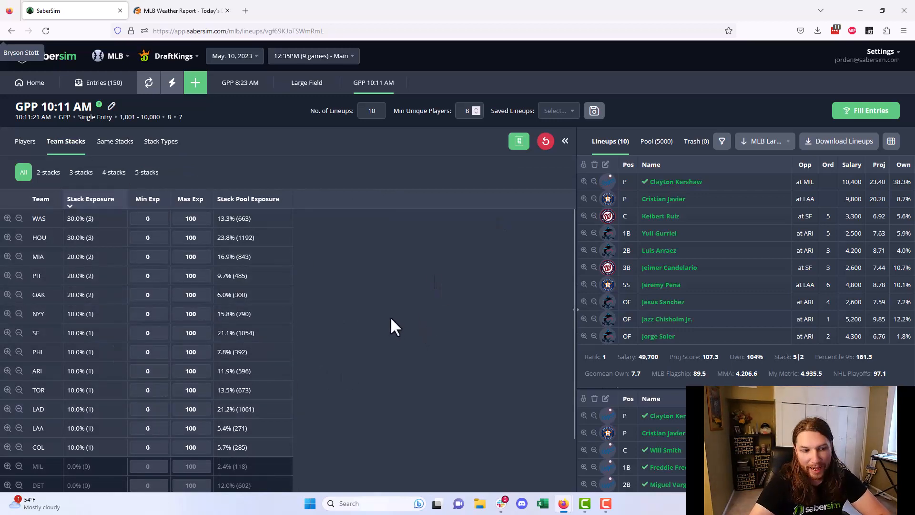
Step: Limit the player list to all batters and rank them by SS Own
click(22, 143)
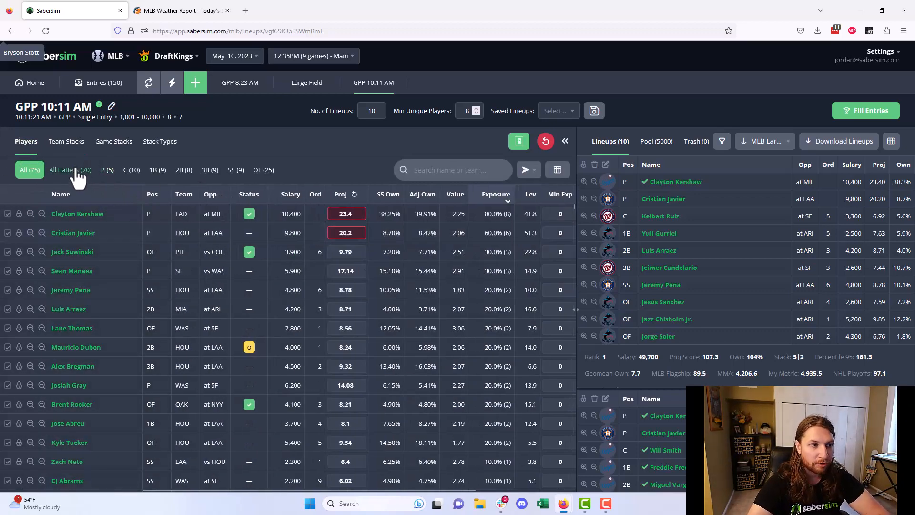
click(75, 171)
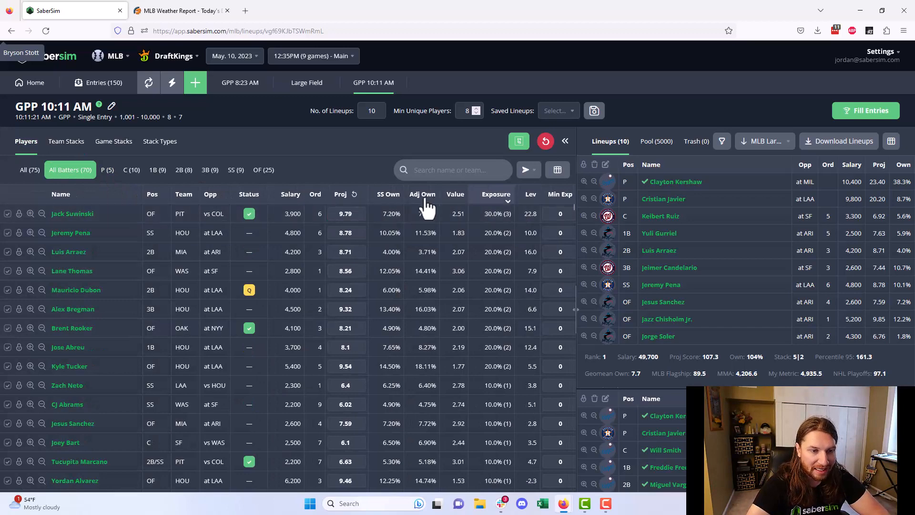
click(388, 200)
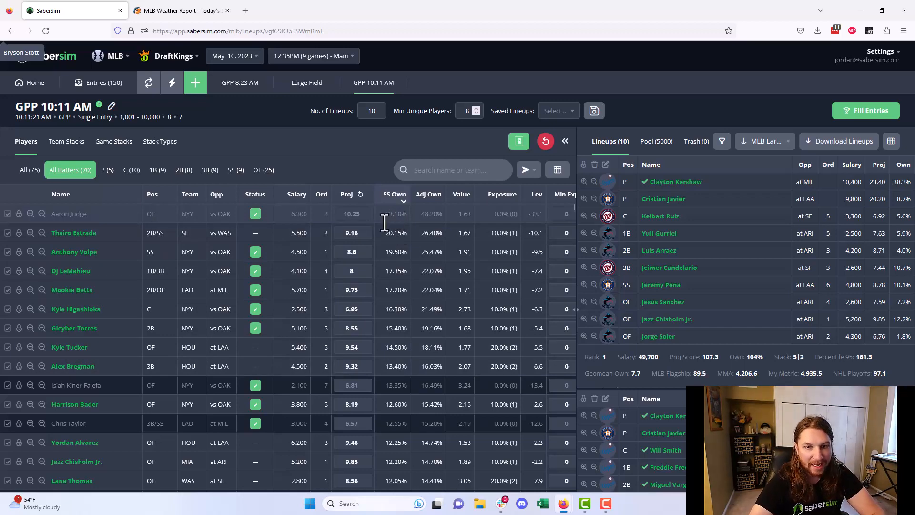
Step: Set the maximum exposure of the NYY team stack to 0 and review the updated team stack exposures
click(74, 143)
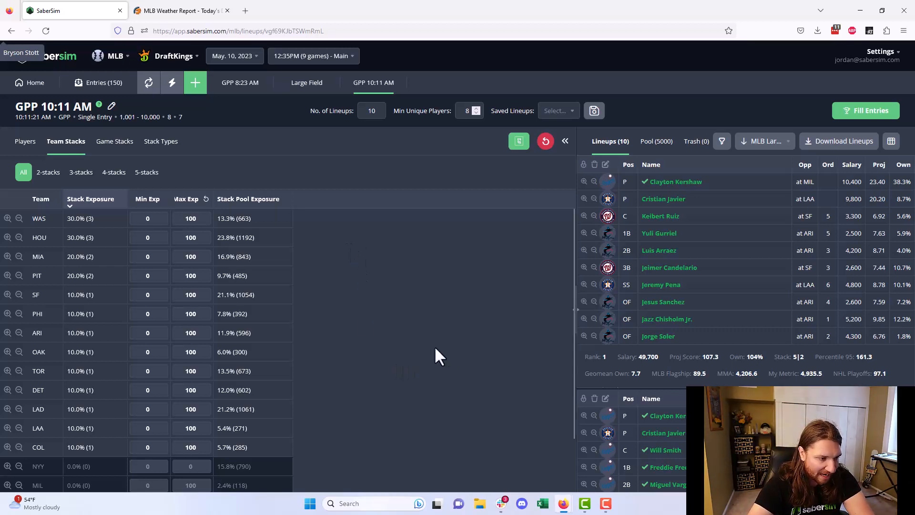
scroll(435, 348, down, 2)
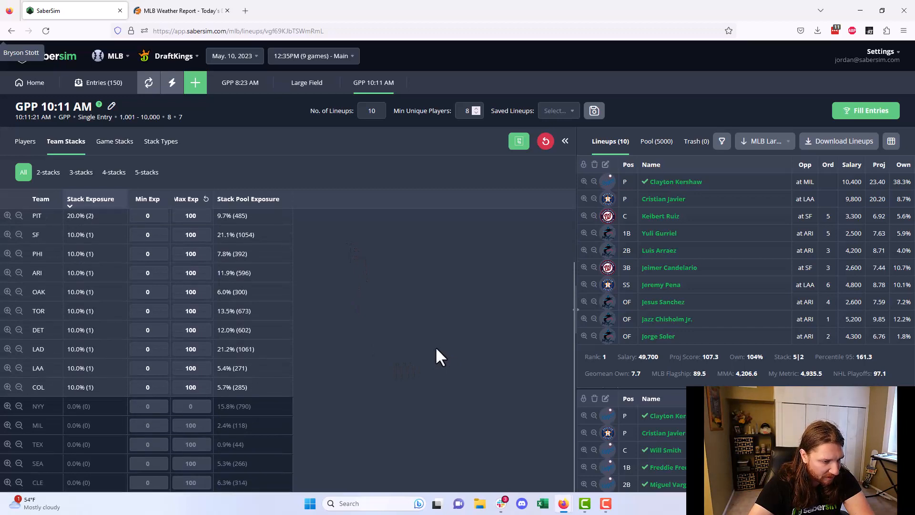
scroll(436, 355, up, 2)
Step: Rank the batters by exposure to check the updated lineups
click(27, 141)
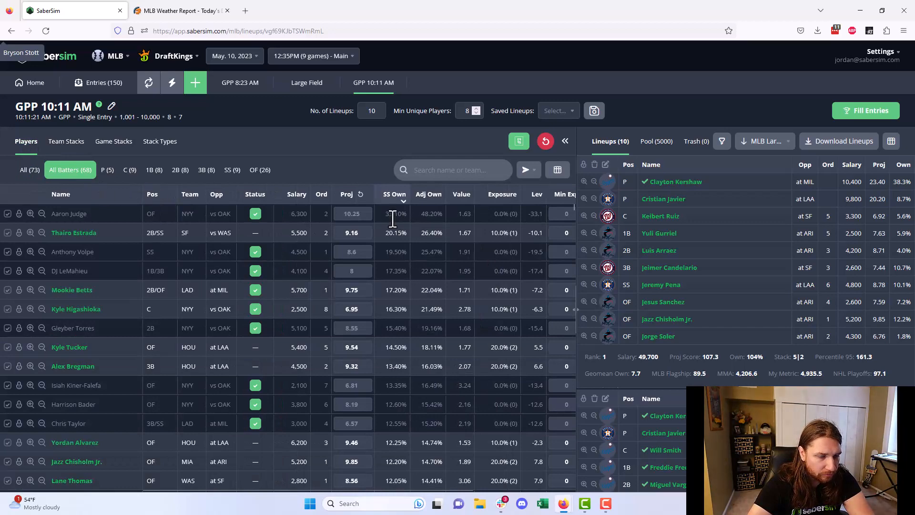
click(502, 194)
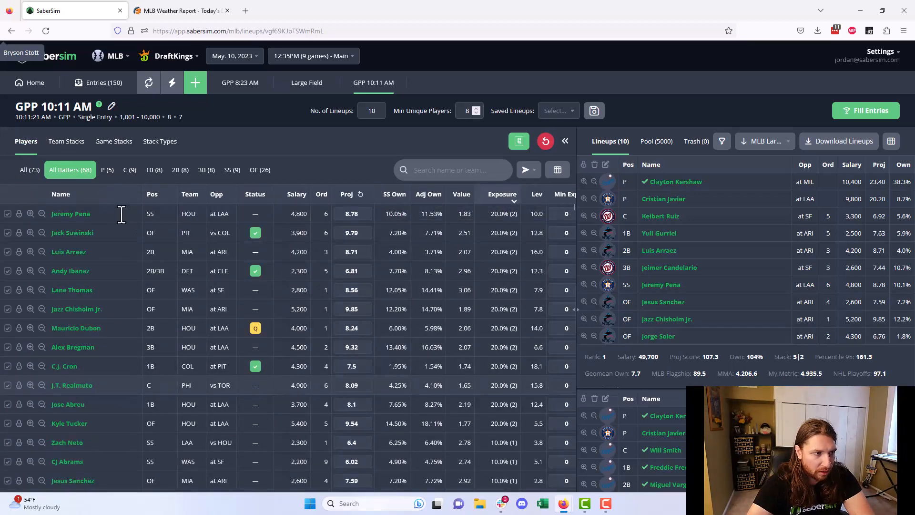
Step: Check the pitcher exposures, and rank all batters by leverage
click(103, 172)
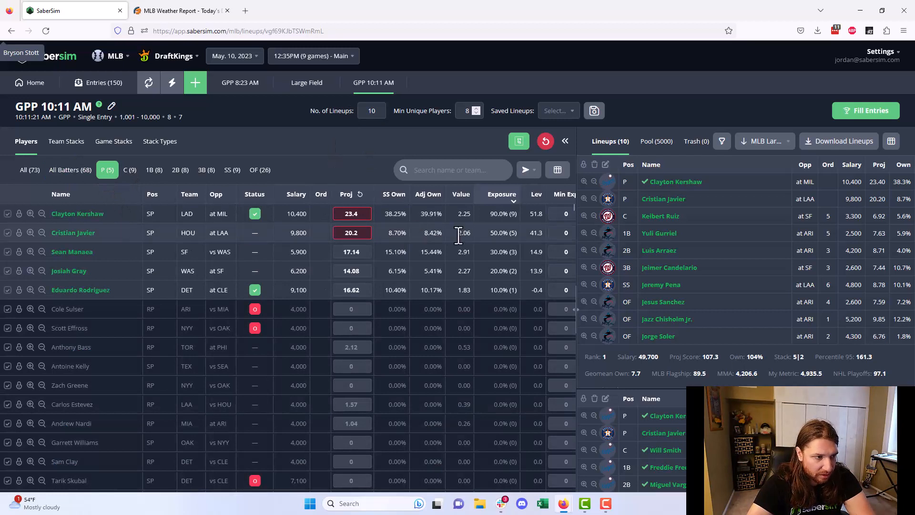
scroll(458, 235, right, 4)
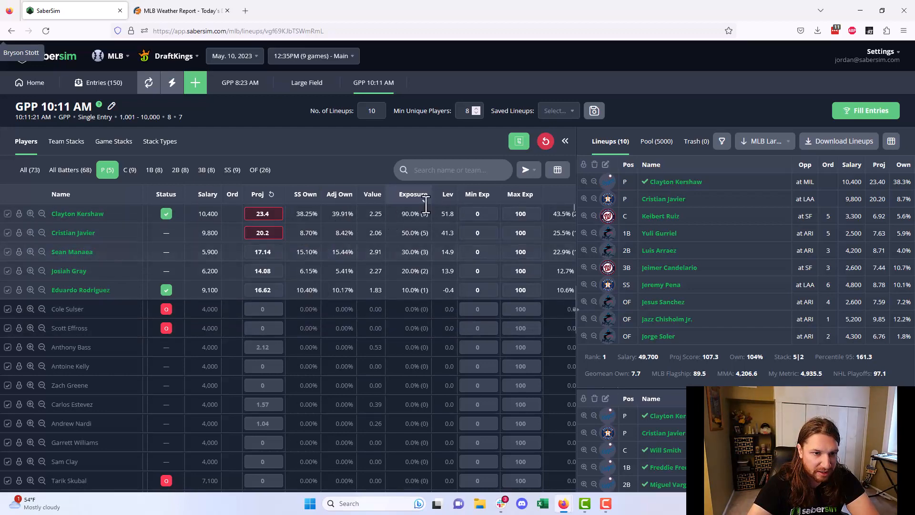
click(70, 172)
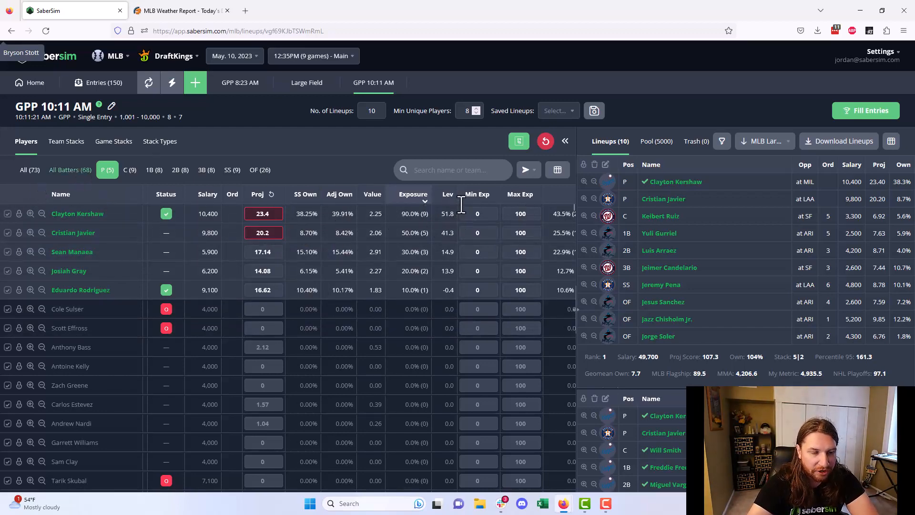
click(448, 194)
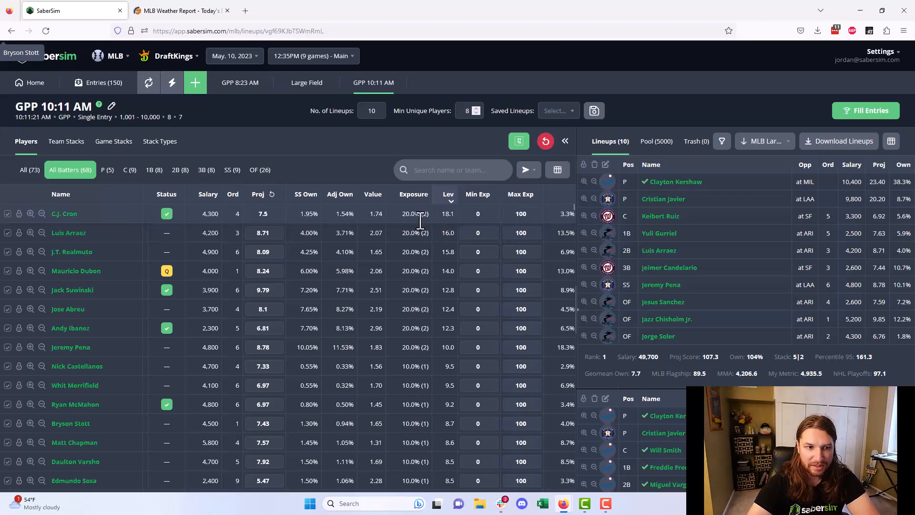
click(447, 195)
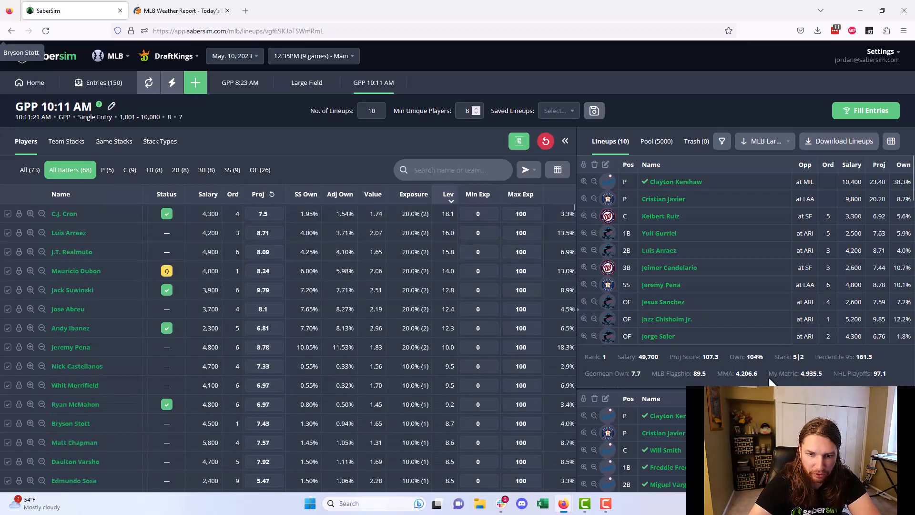
Step: Check the lowest-ranked lineup and set the maximum exposure of the 5 stack type to 0
scroll(644, 234, down, 10)
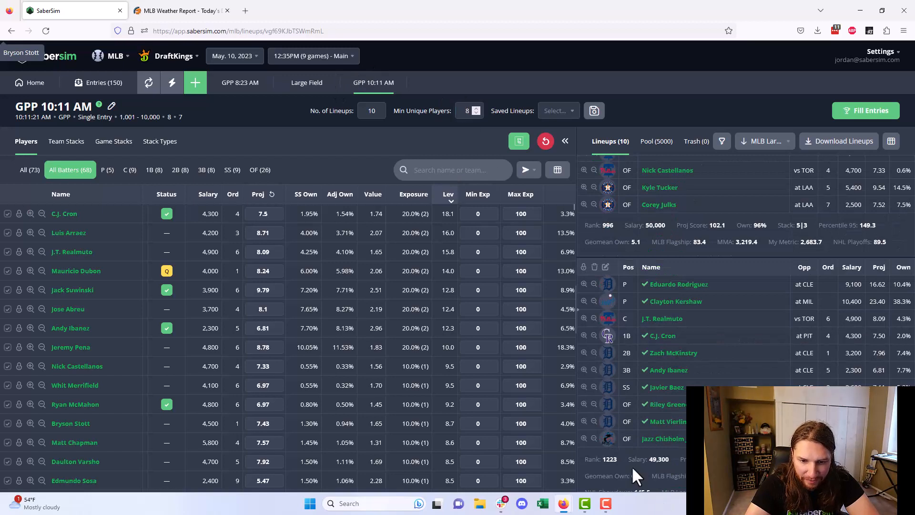
click(616, 462)
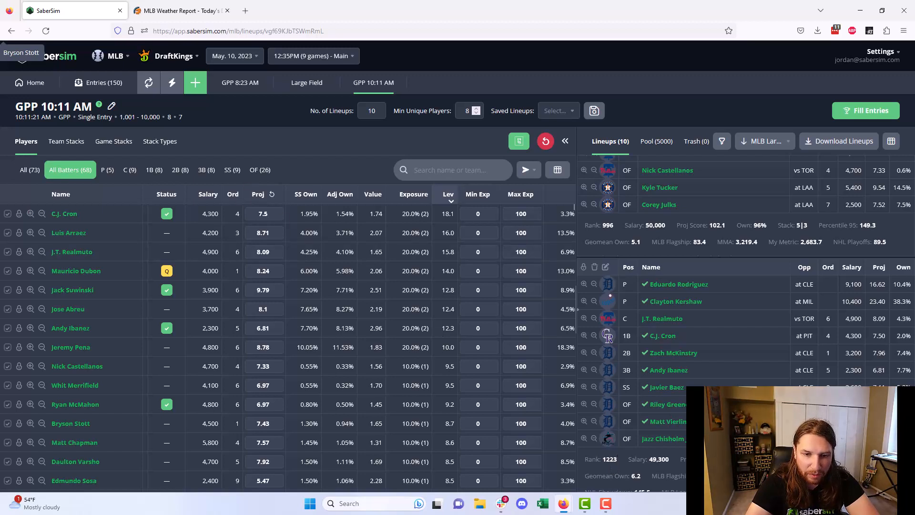
click(168, 144)
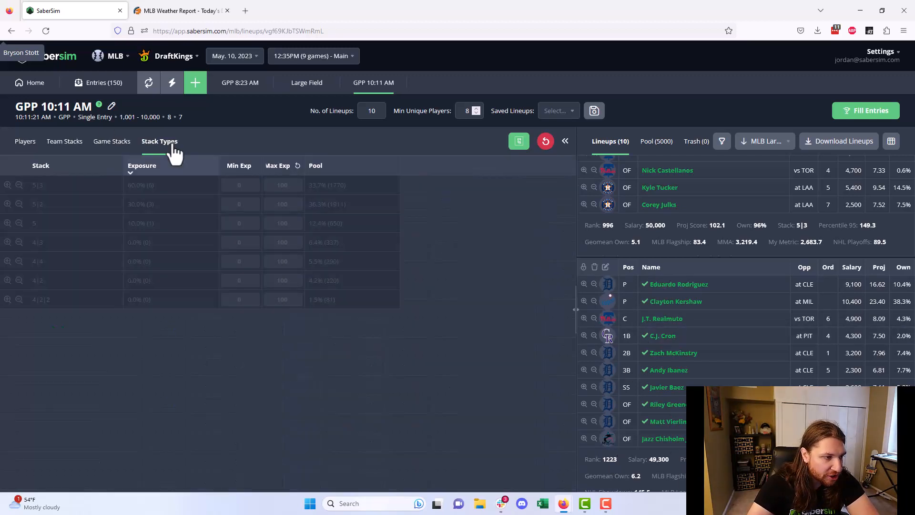
double_click(177, 224)
text(0)
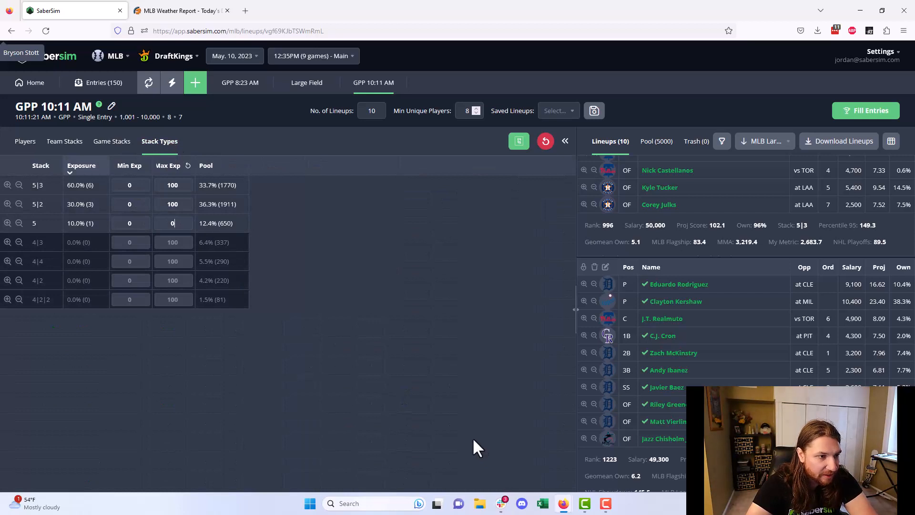
click(472, 438)
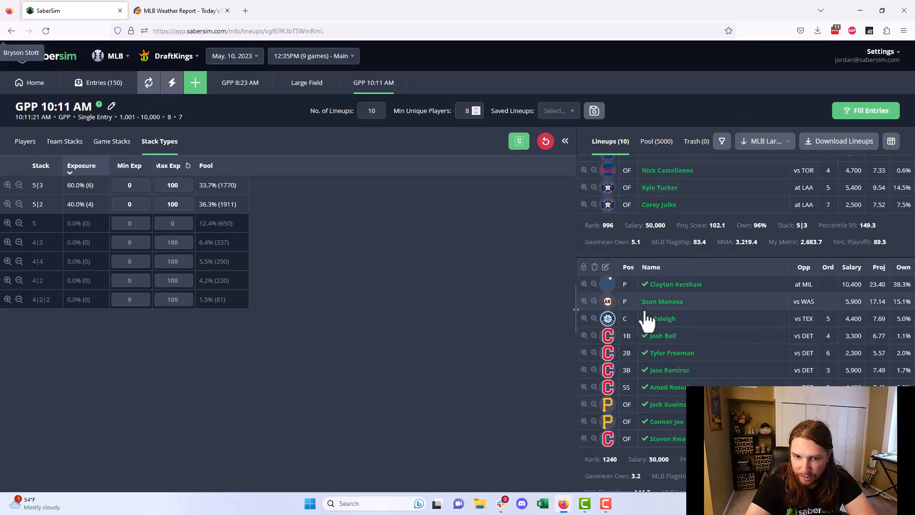
Step: Review the last lineups of the updated single-entry build against the minimum unique players setting
click(468, 113)
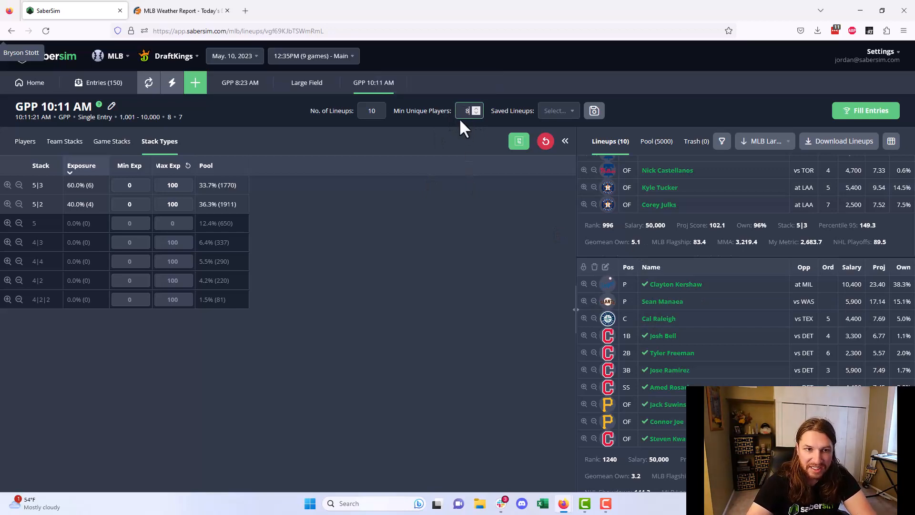
scroll(706, 277, up, 3)
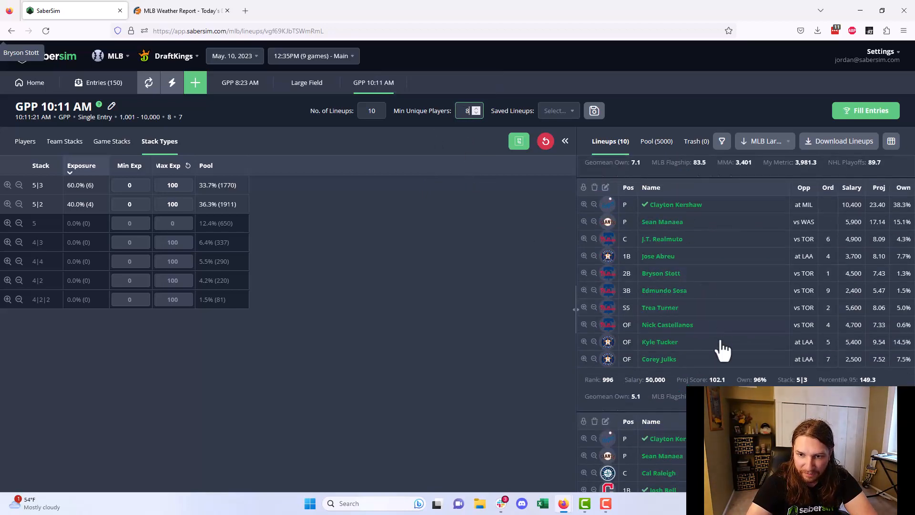
scroll(715, 352, down, 3)
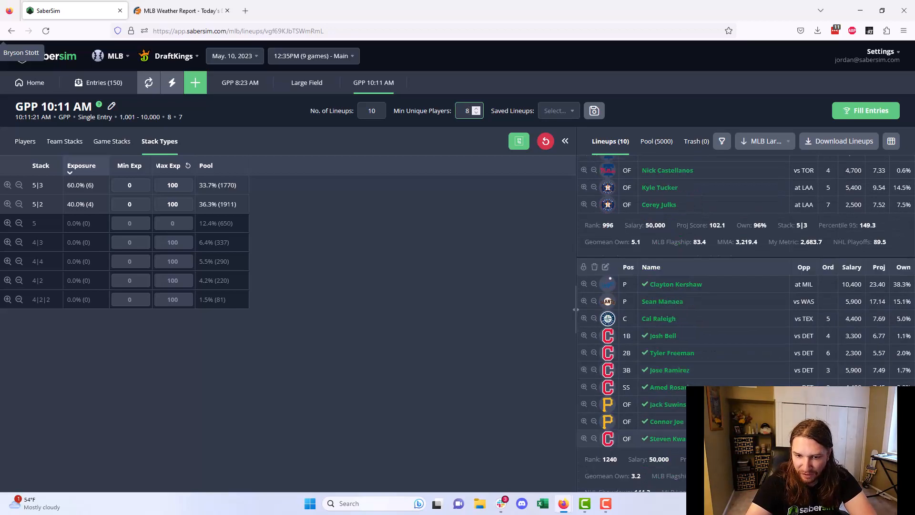
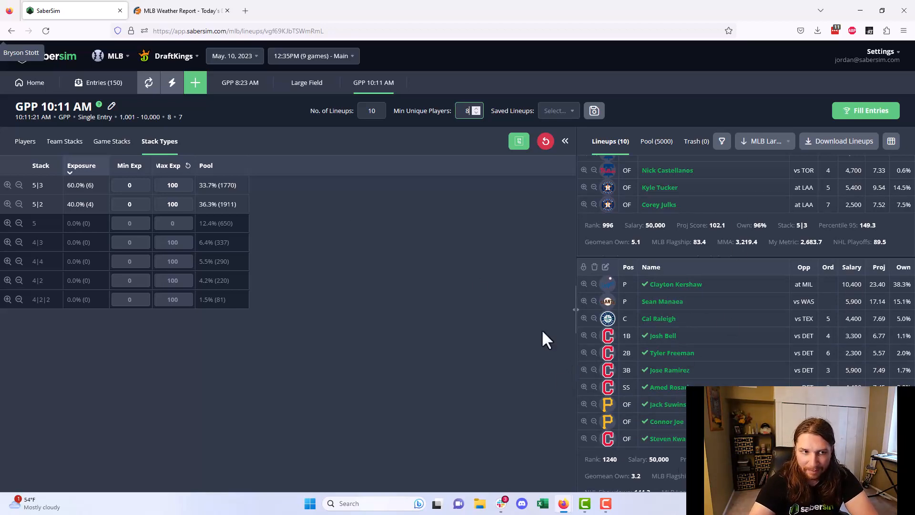
Step: Rename the GPP 10:11 AM build as Small Field
click(66, 143)
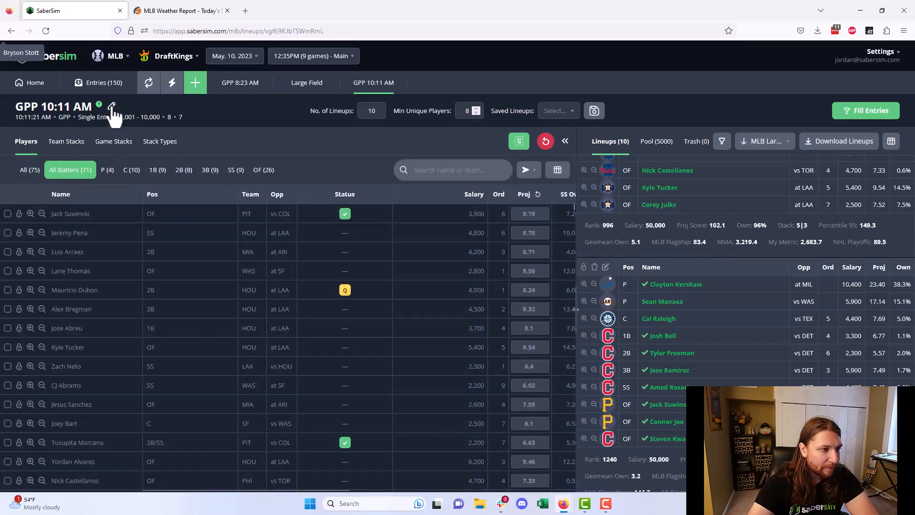
click(111, 105)
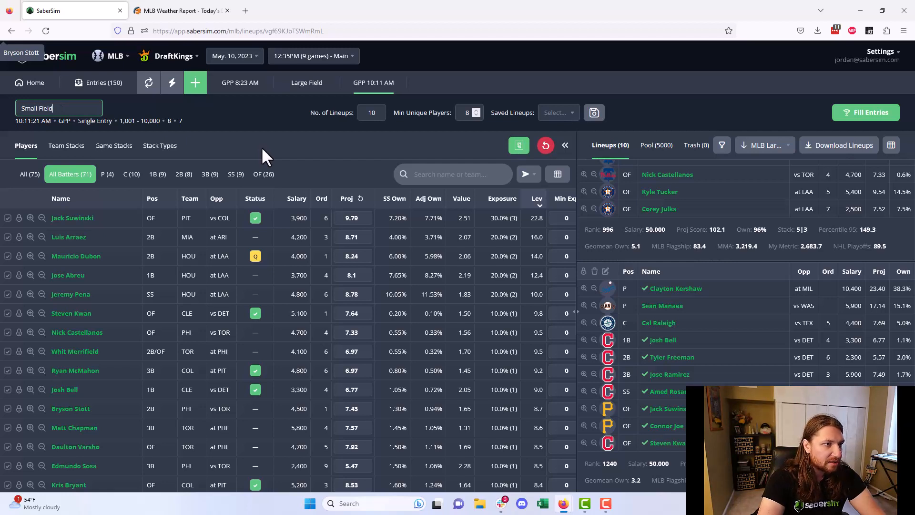
key(Return)
Step: Save the current 10 lineups and name the saved set Small Field
click(558, 110)
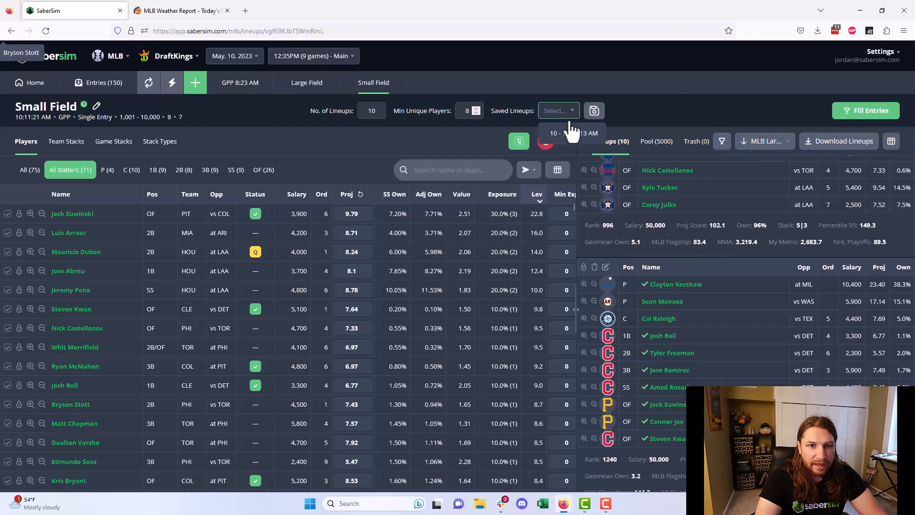
click(594, 112)
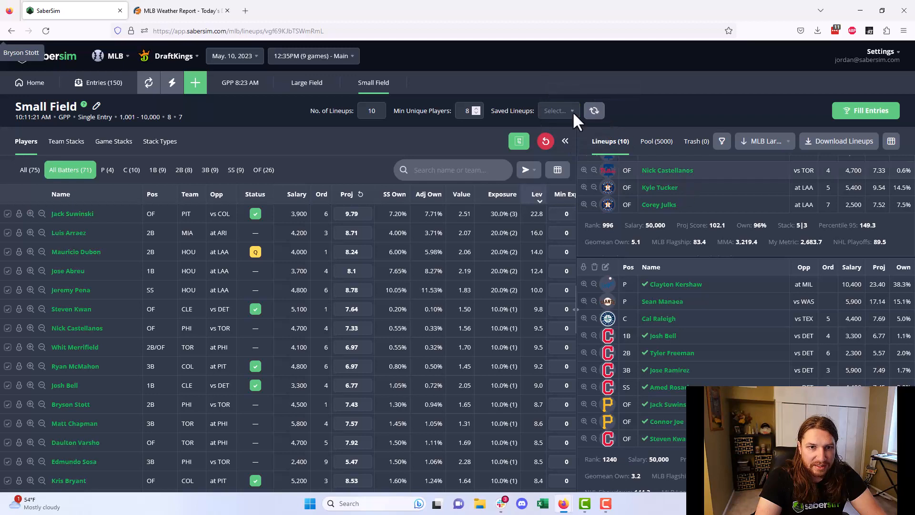
click(586, 114)
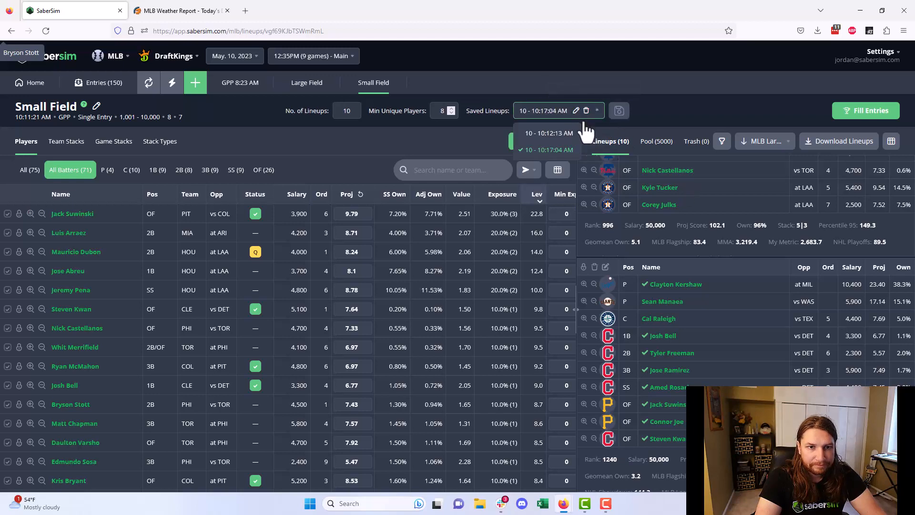
click(576, 111)
text(Sma)
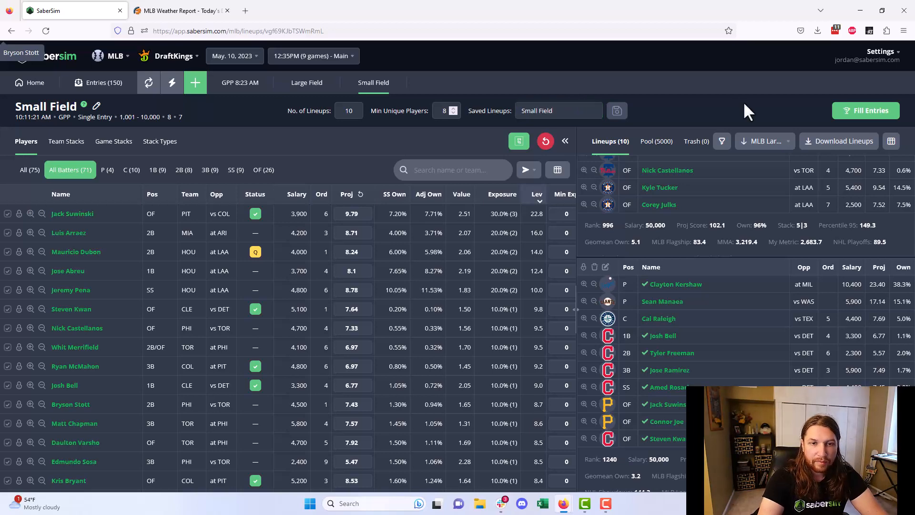
text(ll Field)
key(Return)
Step: Fill only the mini-MAX, Solo Shot and Quarter Jukebox contest entries with the Large Field lineups, using the Unique Random method
click(878, 112)
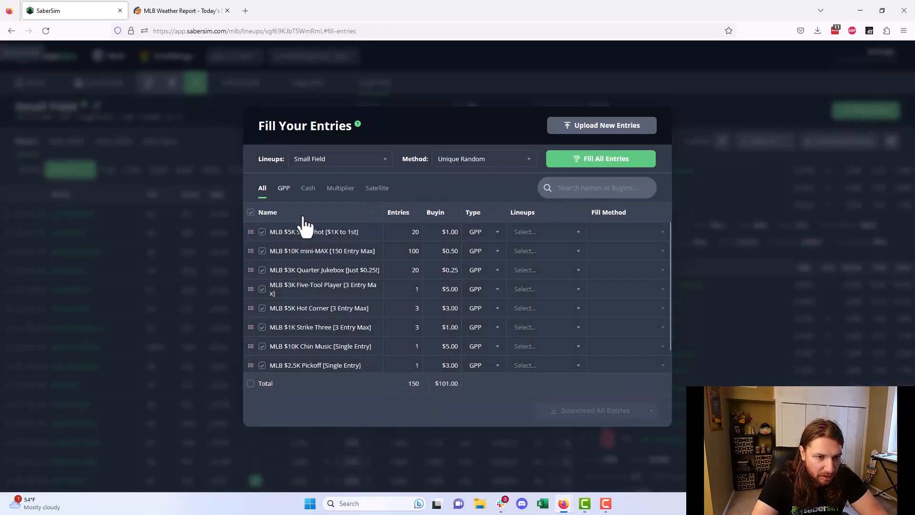
click(413, 217)
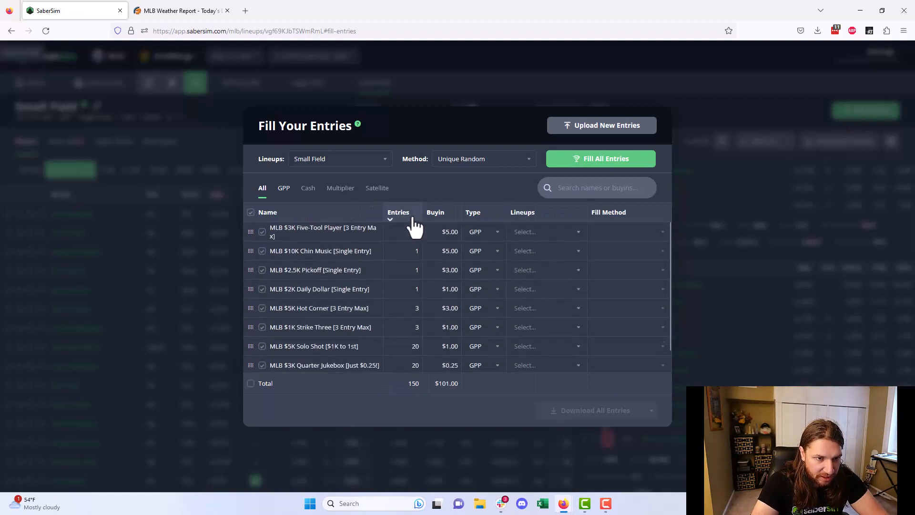
click(413, 217)
click(250, 212)
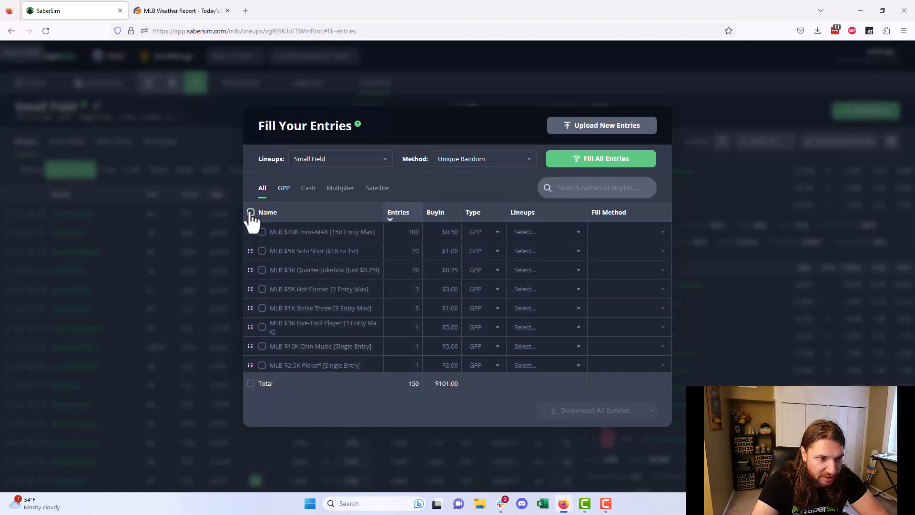
click(262, 231)
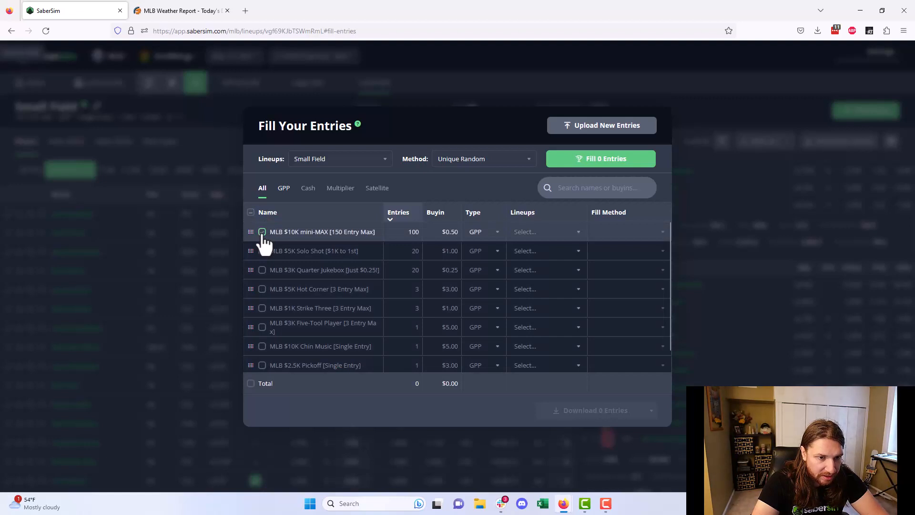
click(262, 250)
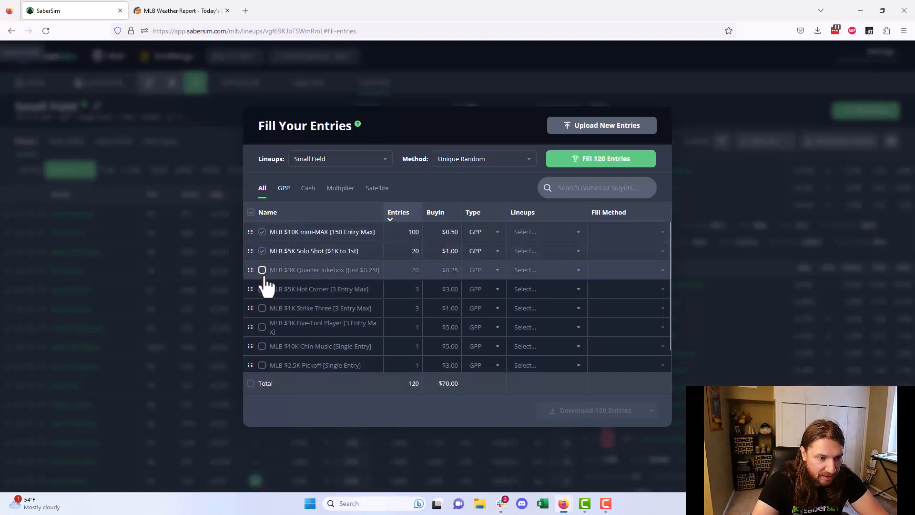
click(262, 270)
click(367, 159)
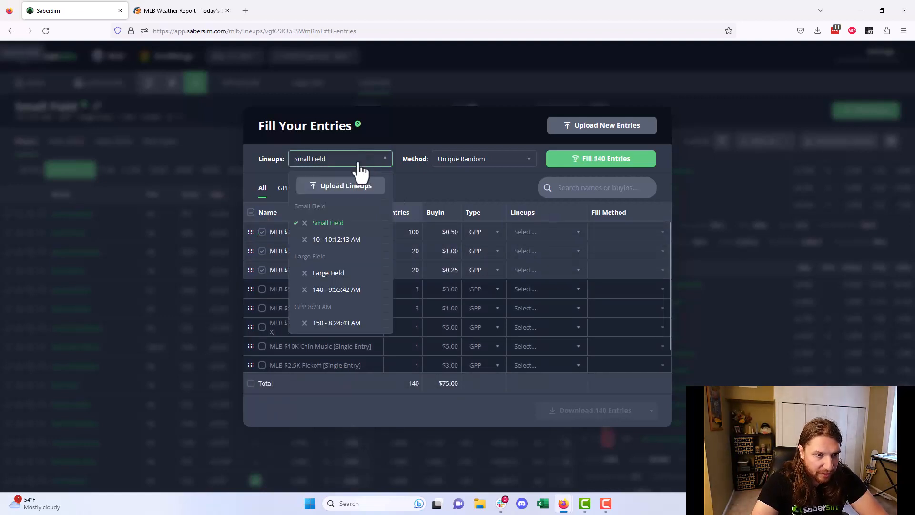
click(353, 271)
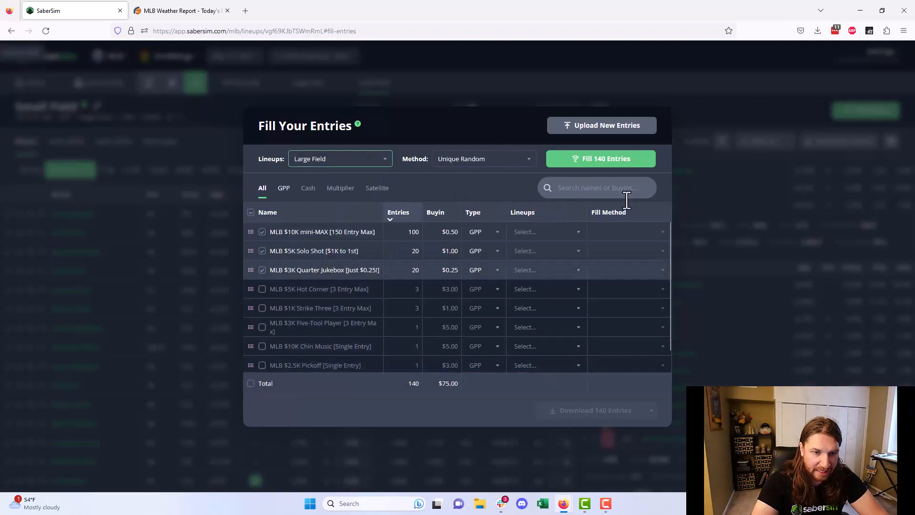
click(559, 162)
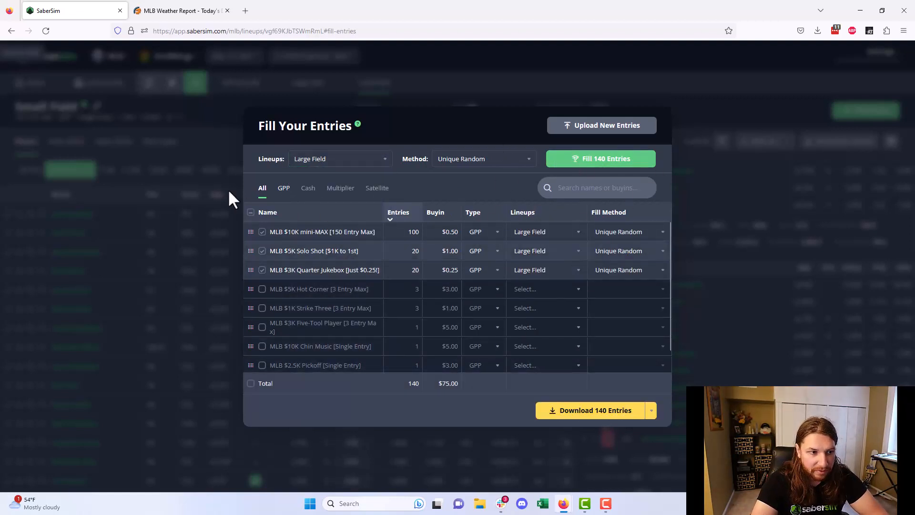
Step: Fill all the remaining contests, excluding mini-MAX, Solo Shot and Quarter Jukebox, with the Small Field lineups using Unique Random
click(250, 212)
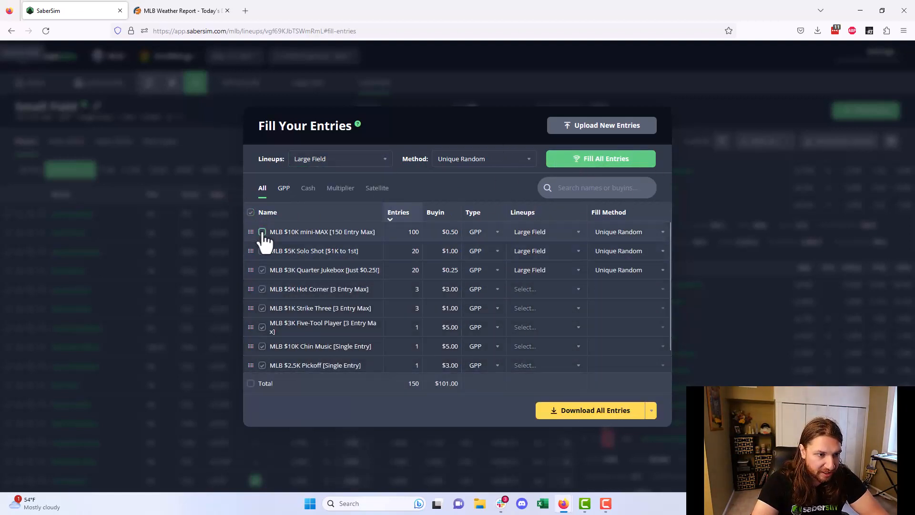
click(263, 232)
click(262, 250)
click(263, 270)
click(339, 161)
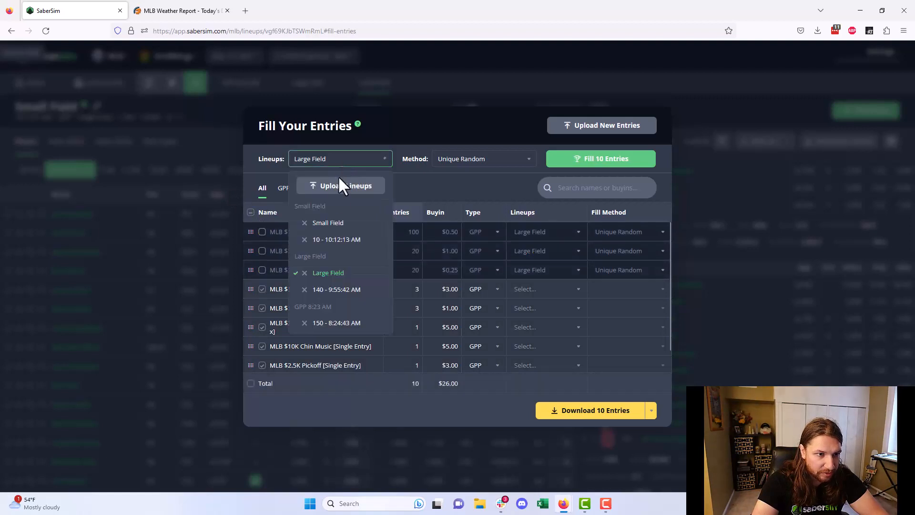
click(333, 224)
click(602, 162)
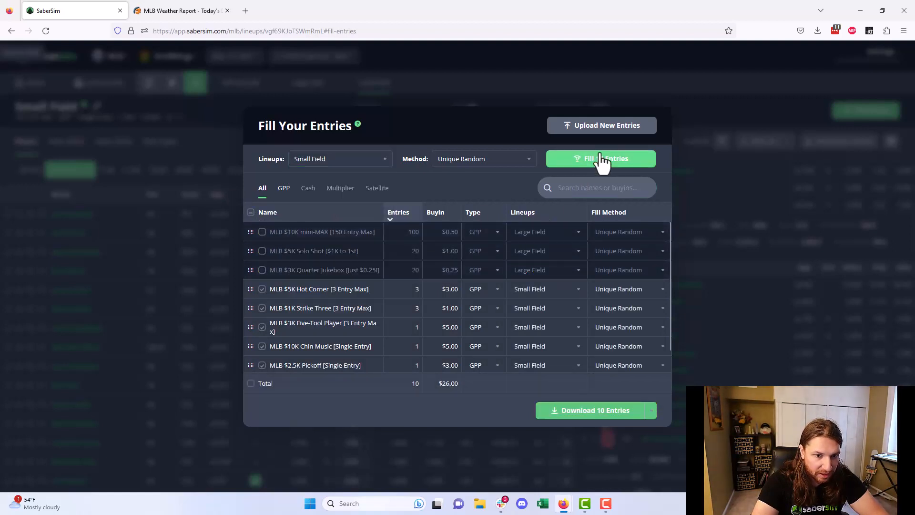
Step: Download the entries of all contests and upload the resulting May 10 main slate CSV on the DraftKings Edit Entries page
click(250, 213)
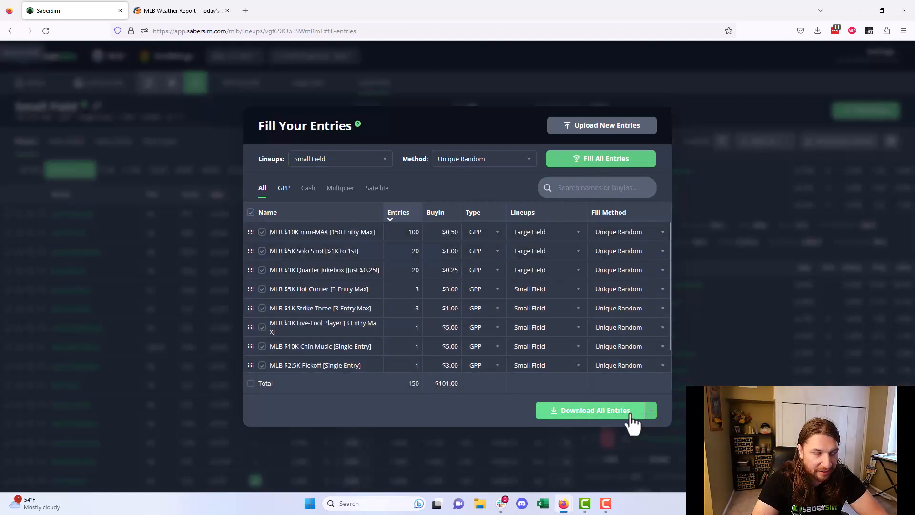
click(653, 418)
click(674, 447)
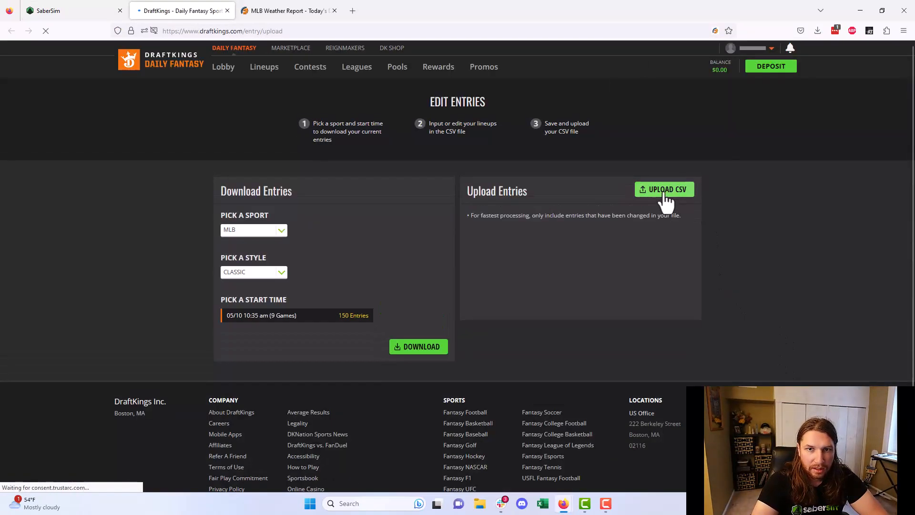
click(666, 189)
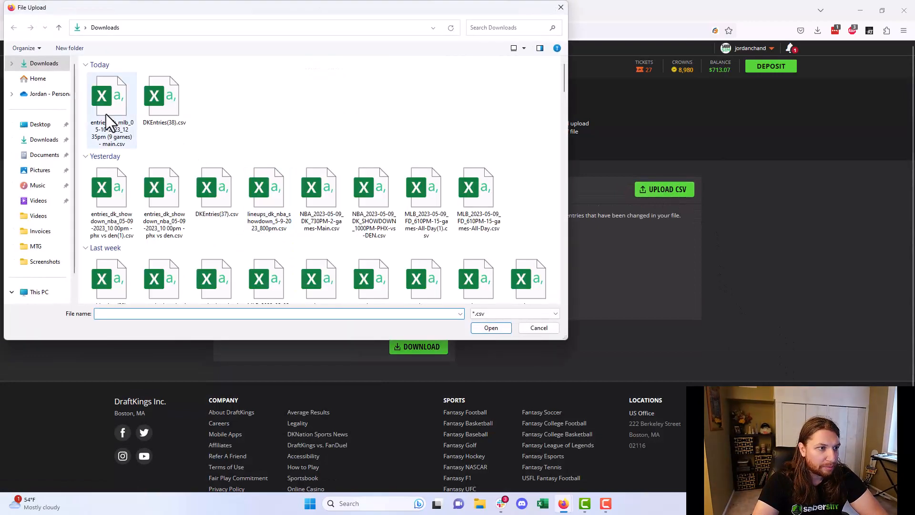
double_click(106, 114)
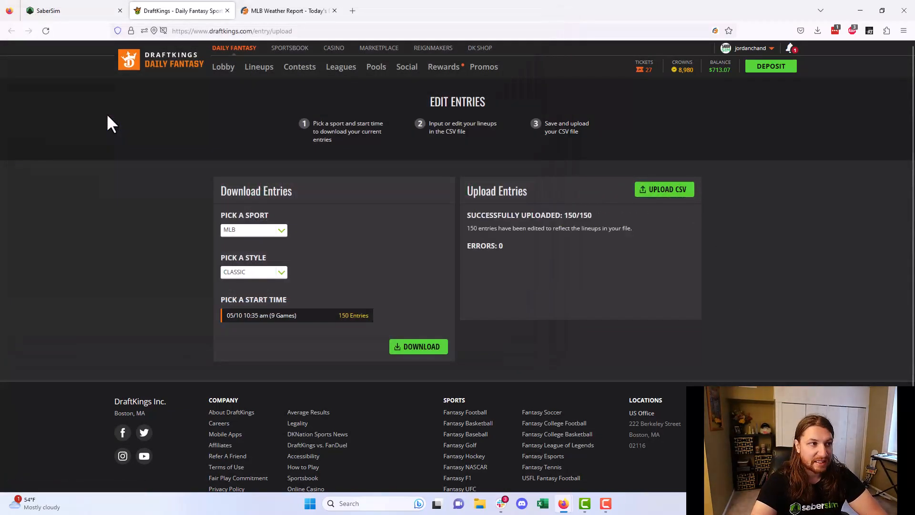
Step: Switch back to SaberSim and look through the May 10 main slate's games on the projections home page
click(94, 8)
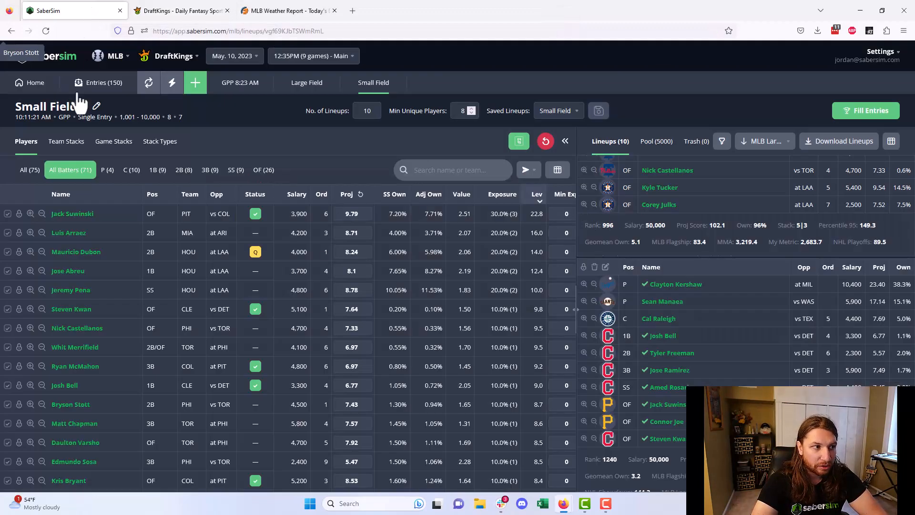
key(F10)
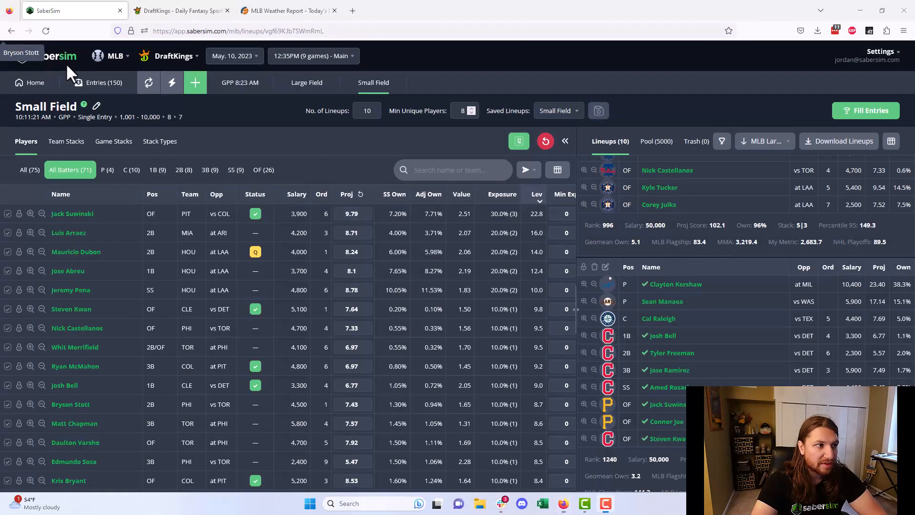
click(43, 85)
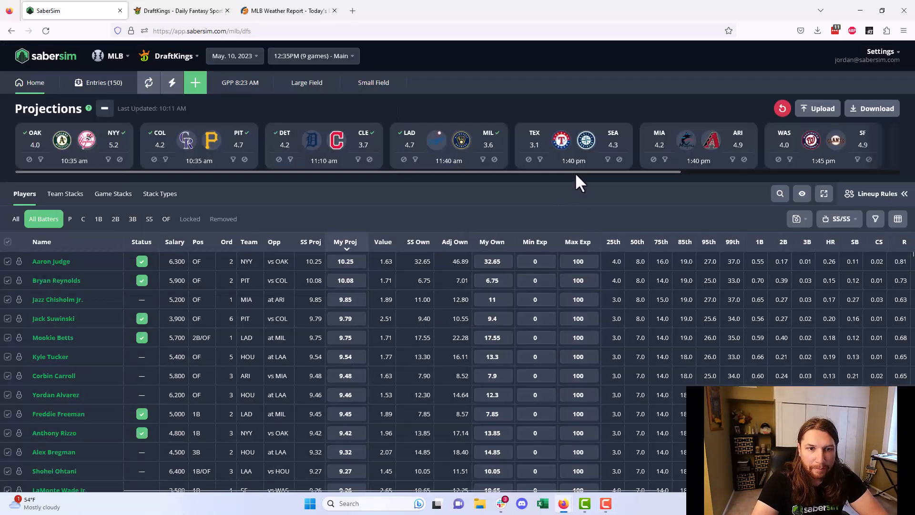
drag(576, 174, 827, 178)
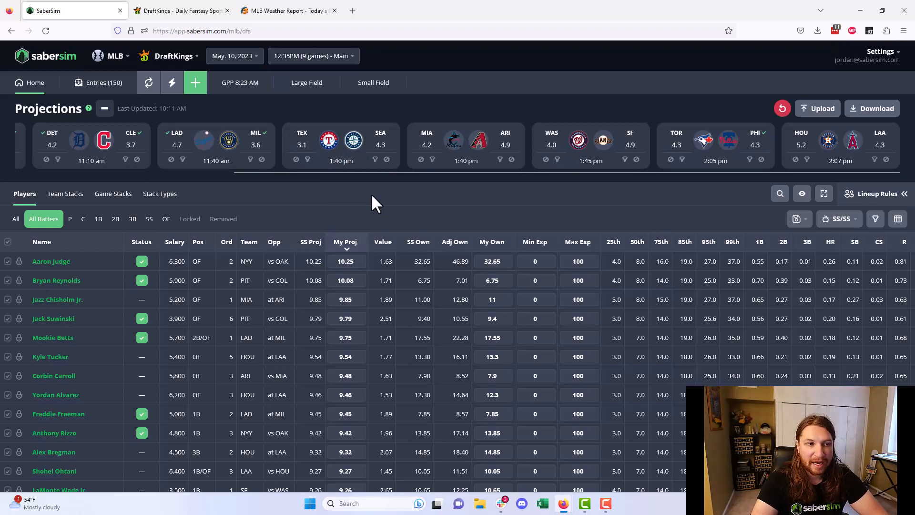
Step: View the Quick Swap options and the Late Swap option for a new build, closing both without applying anything
click(172, 84)
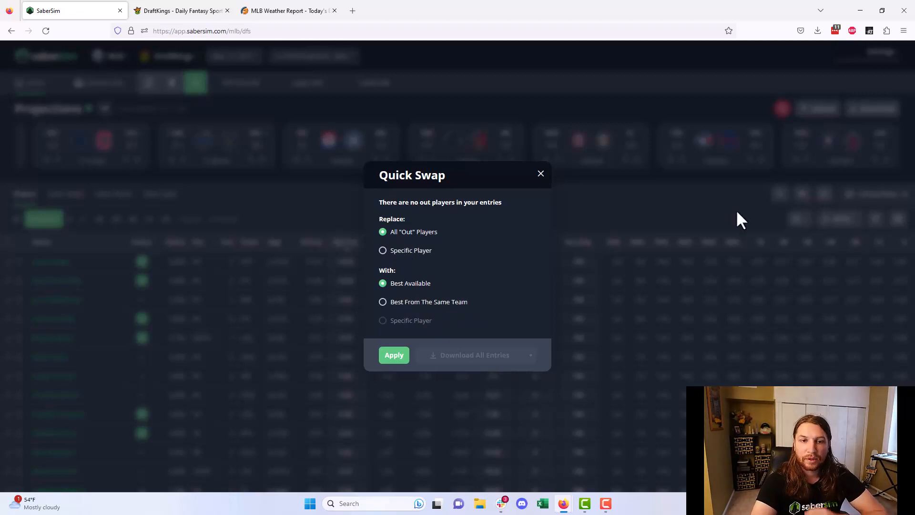
click(689, 206)
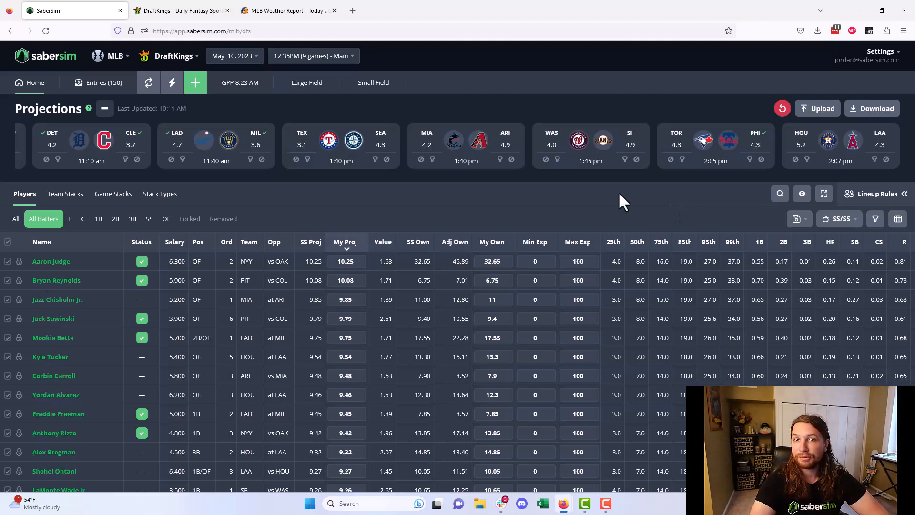
click(196, 86)
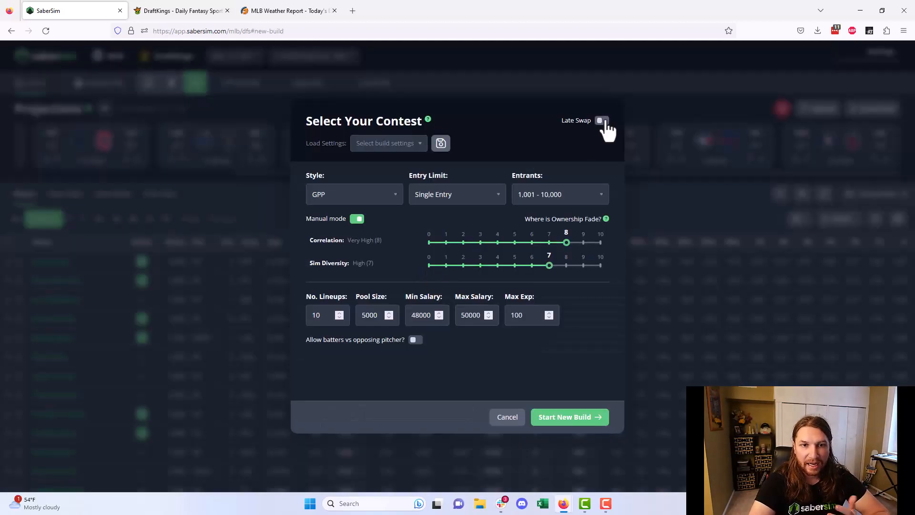
click(602, 121)
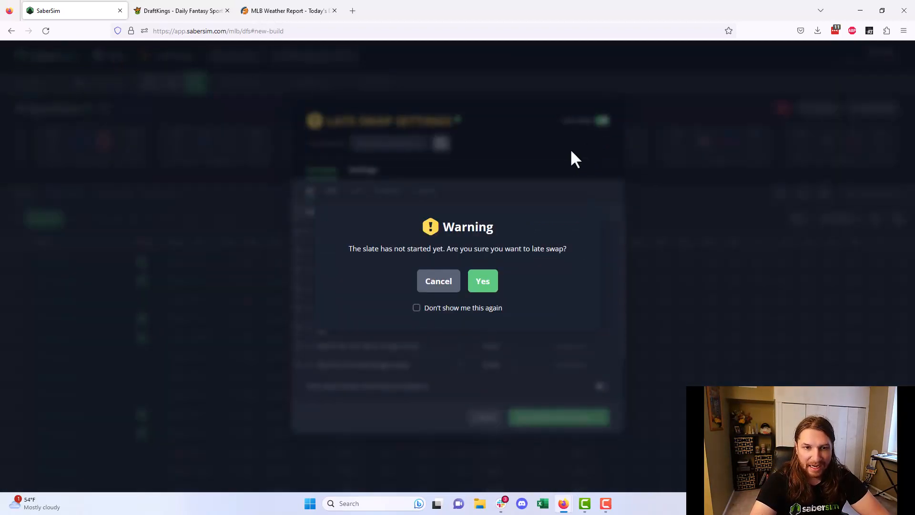
click(567, 150)
click(659, 192)
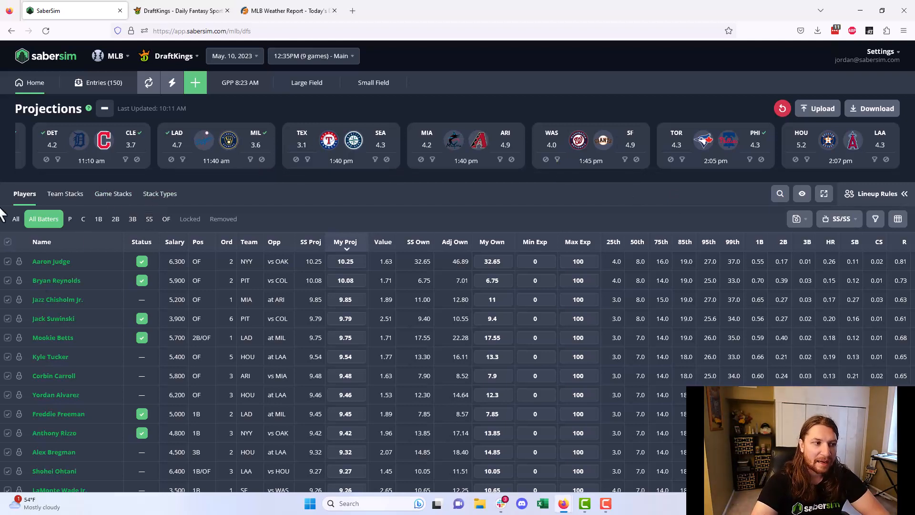
Step: Review the stack type exposures across all entries and the Large Field build's minimum unique players setting
mouse_move(226, 217)
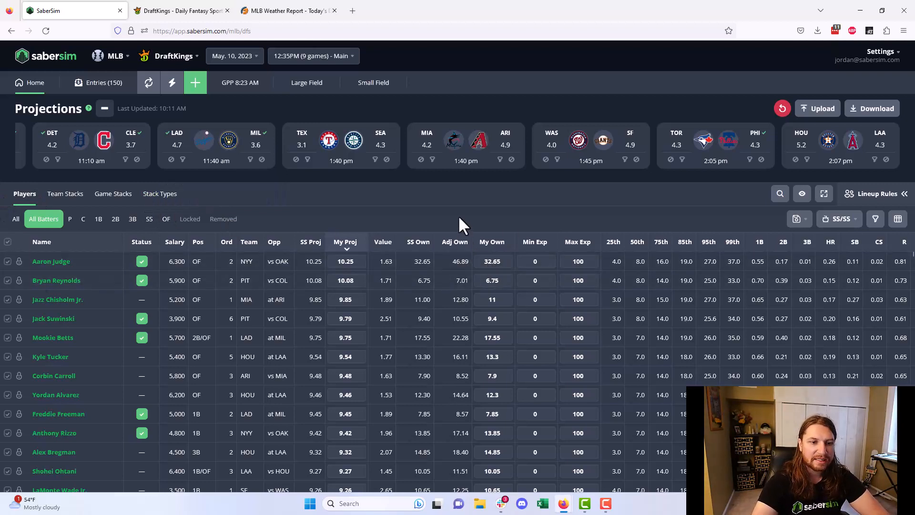
click(167, 196)
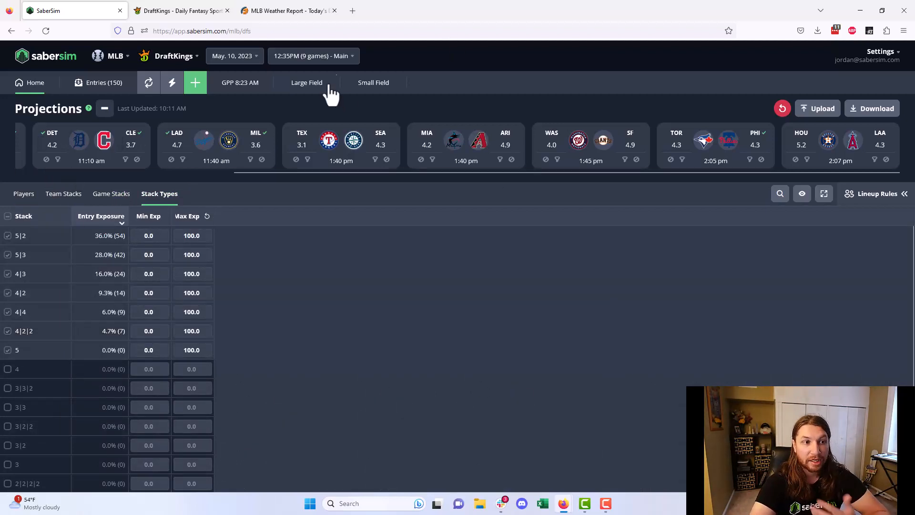
mouse_move(327, 93)
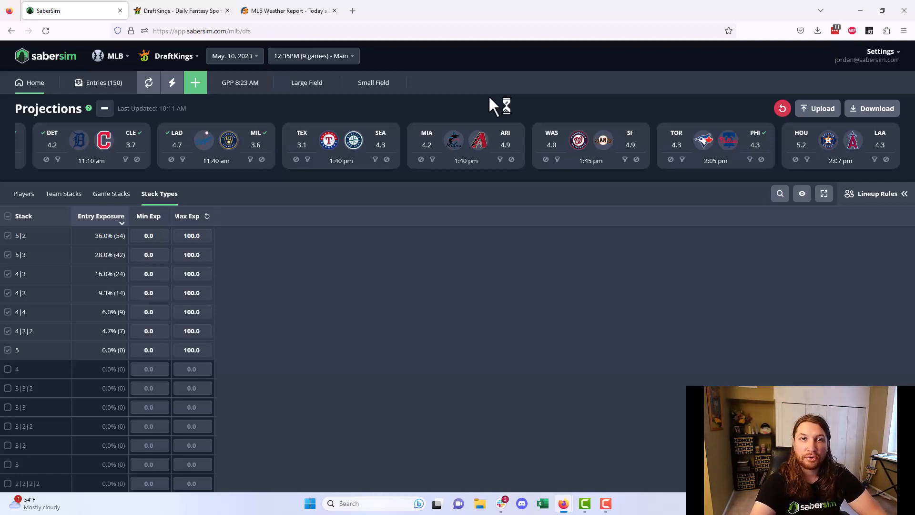
click(307, 83)
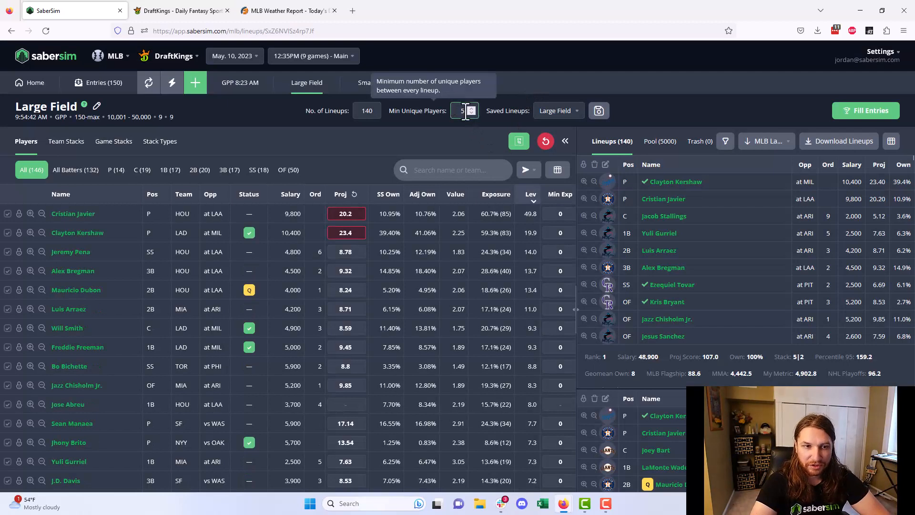
drag(466, 111, 434, 151)
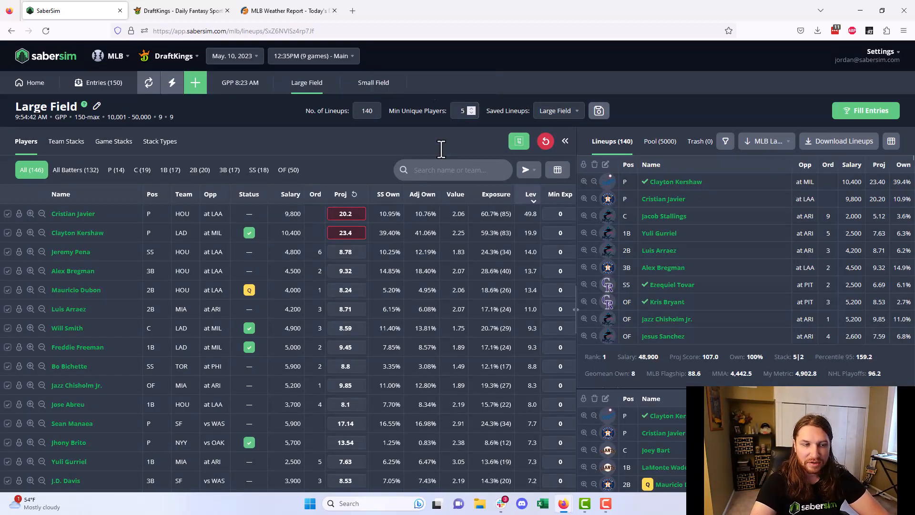
mouse_move(381, 90)
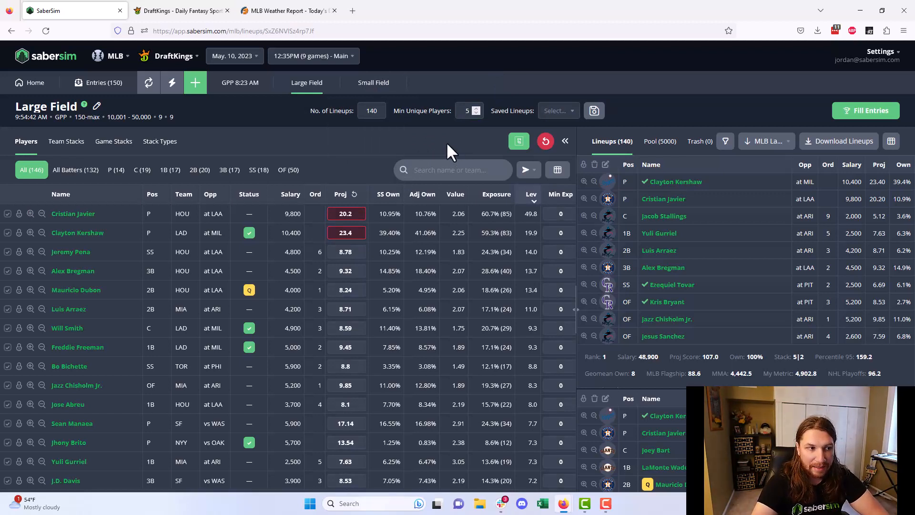
Step: Review the Large Field build's stack type exposures, team stack exposures and the leverage of its top player
click(173, 150)
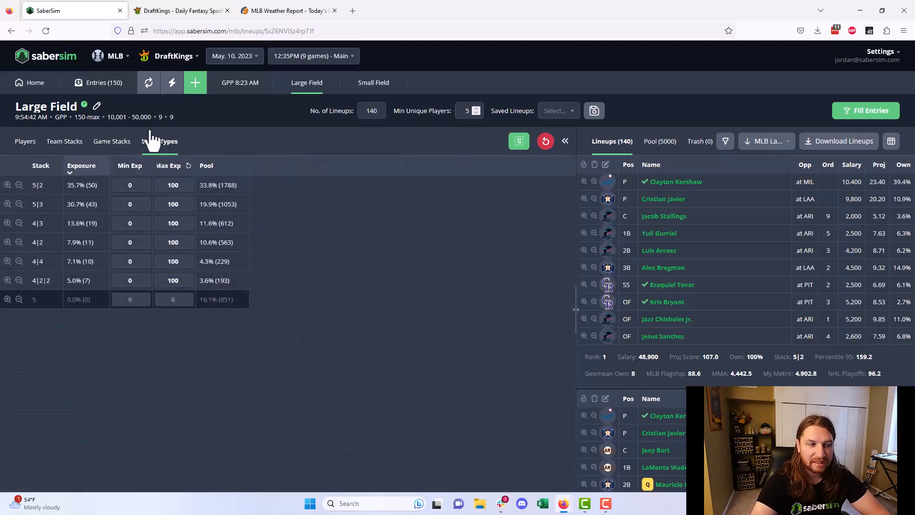
click(53, 147)
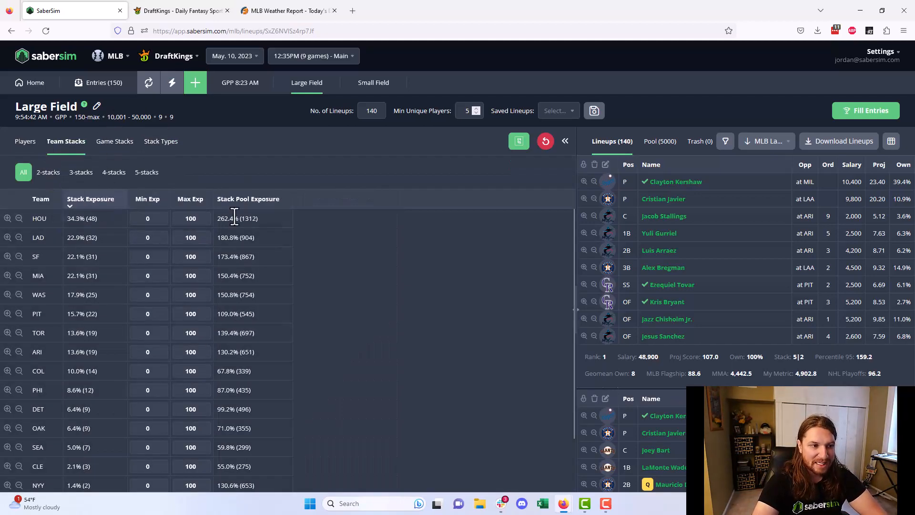
scroll(244, 372, down, 2)
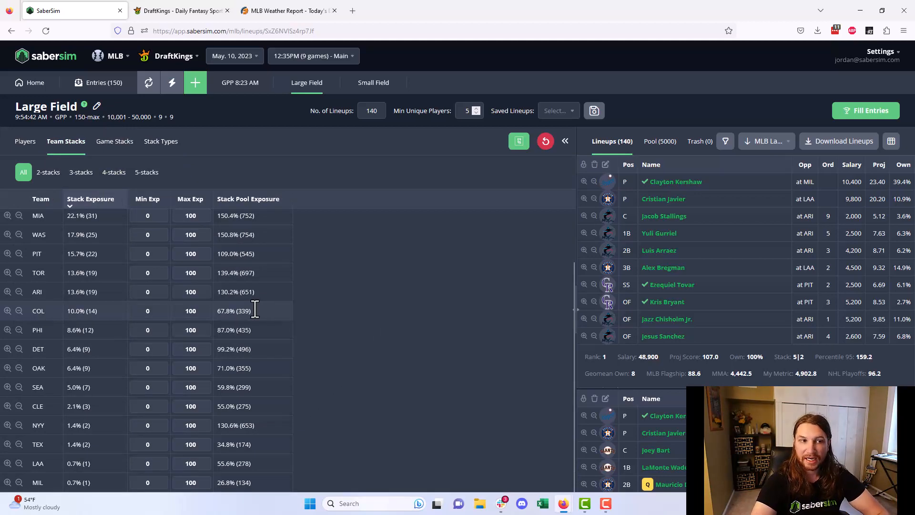
click(18, 146)
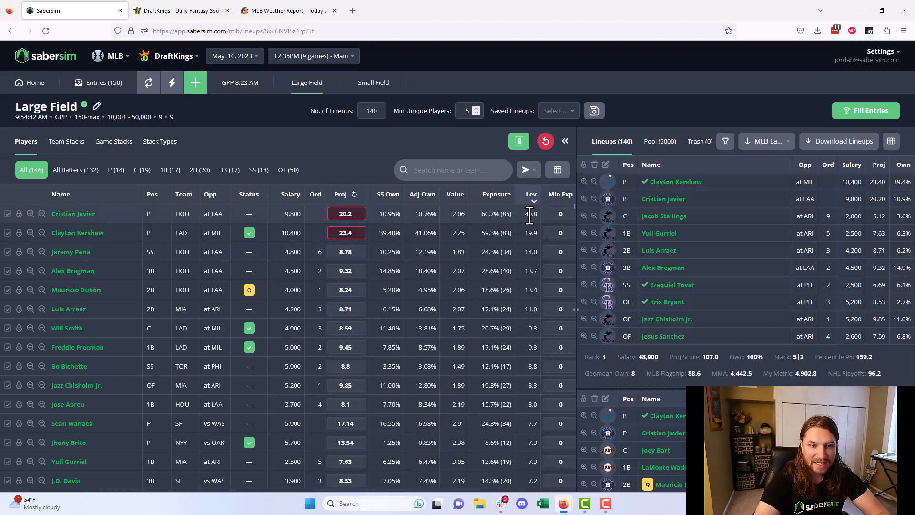
drag(525, 215, 537, 217)
click(538, 217)
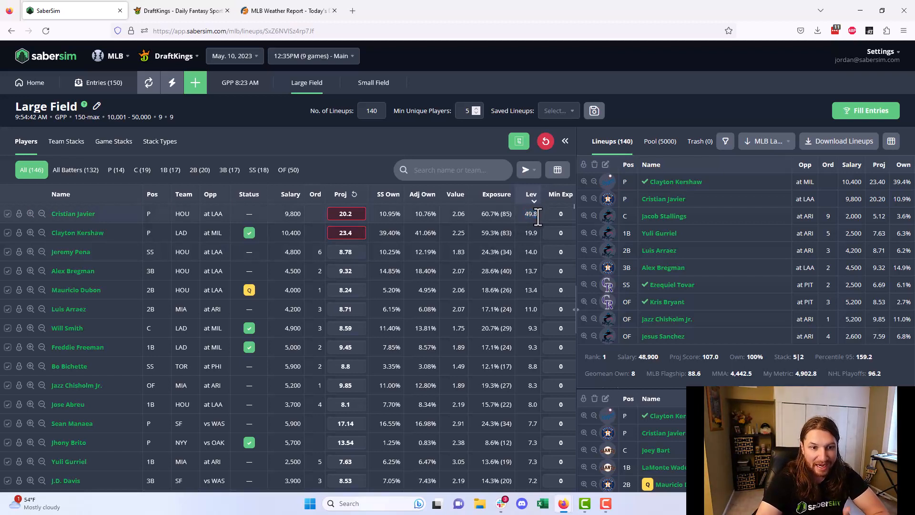